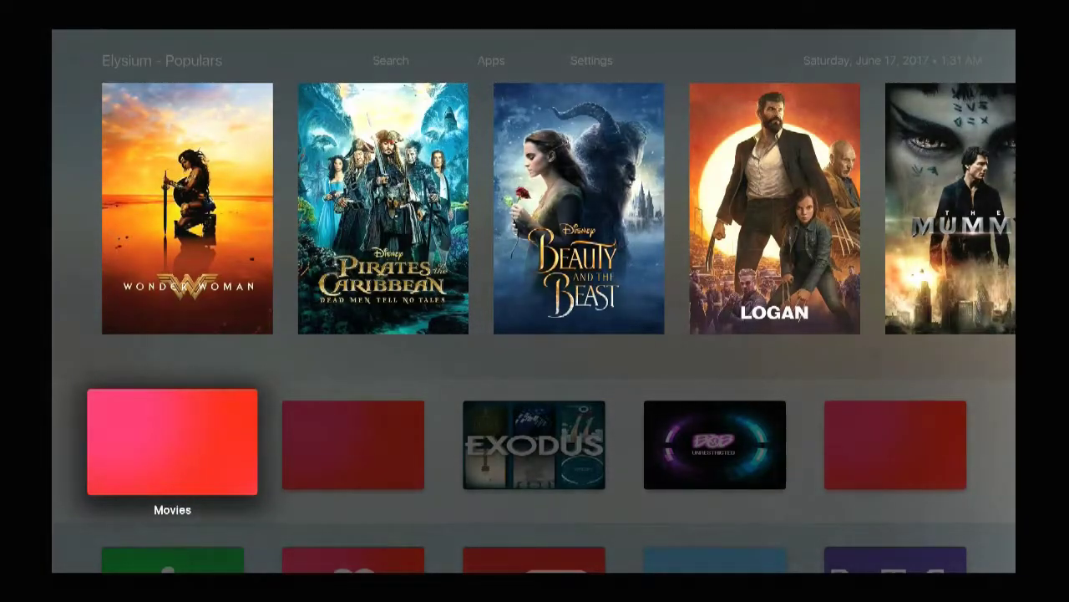
Browse the featured movie posters to Logan, then move along the main row to Stream Army.
key("Up")
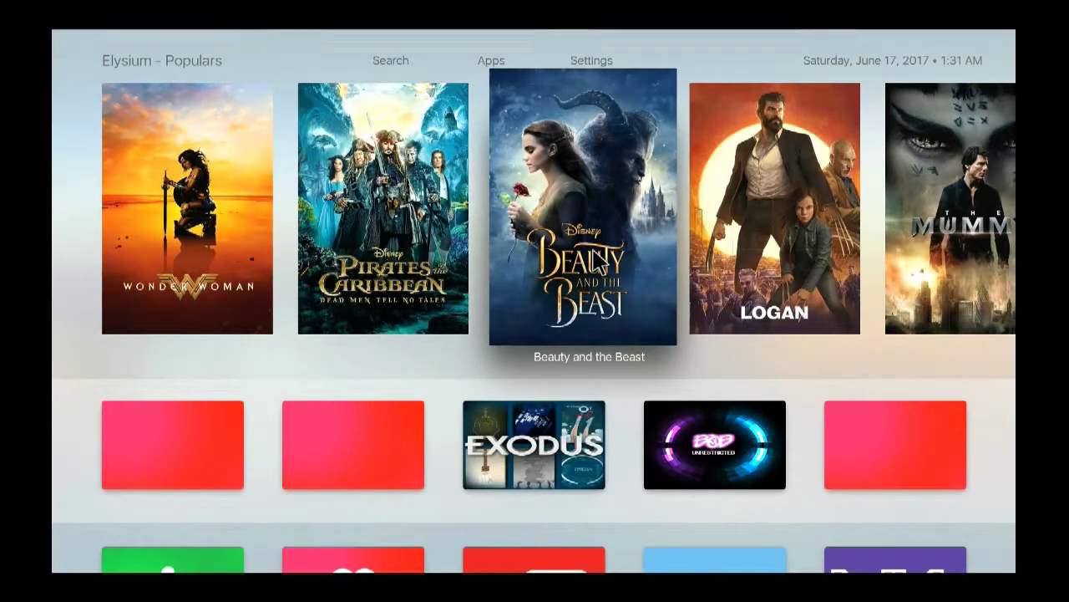
key("Right")
key("Right")
key("Right")
key("Right")
key("Right")
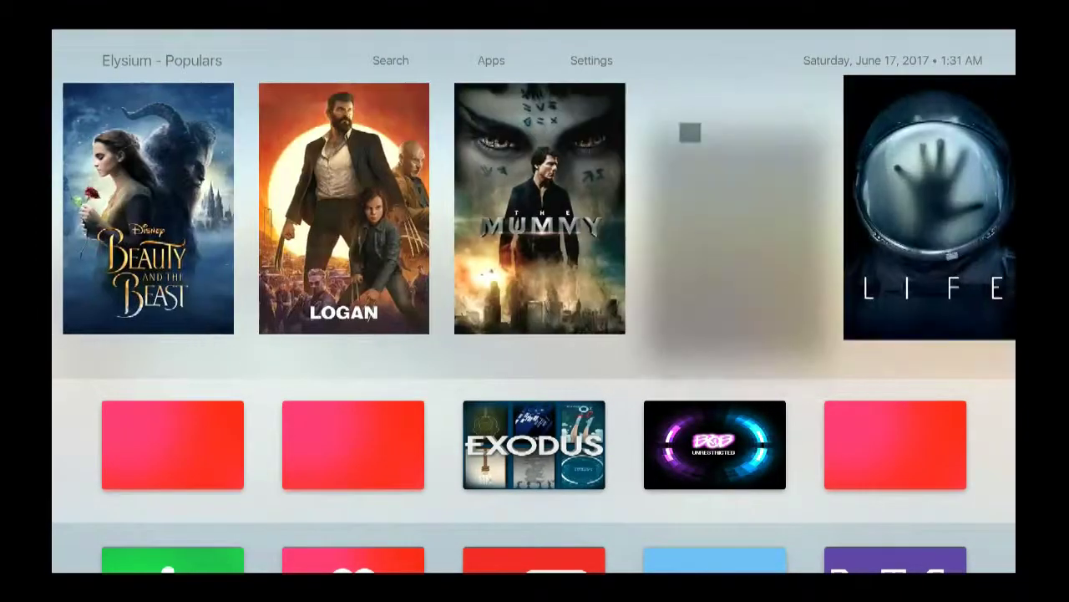
key("Left")
key("Left")
key("Left")
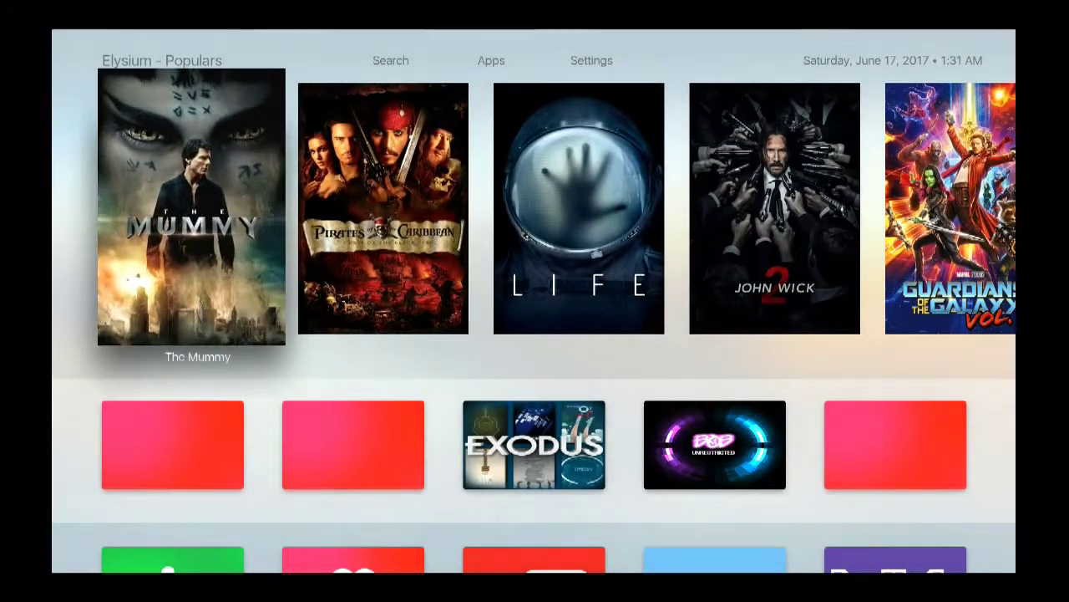
key("Down")
key("Right")
key("Right")
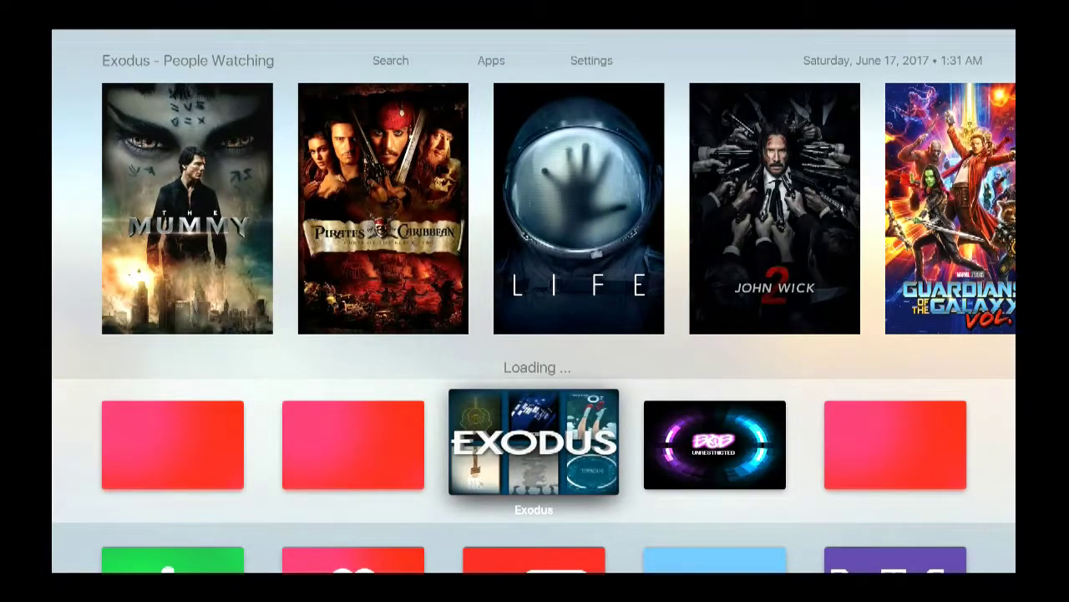
key("Right")
key("Right")
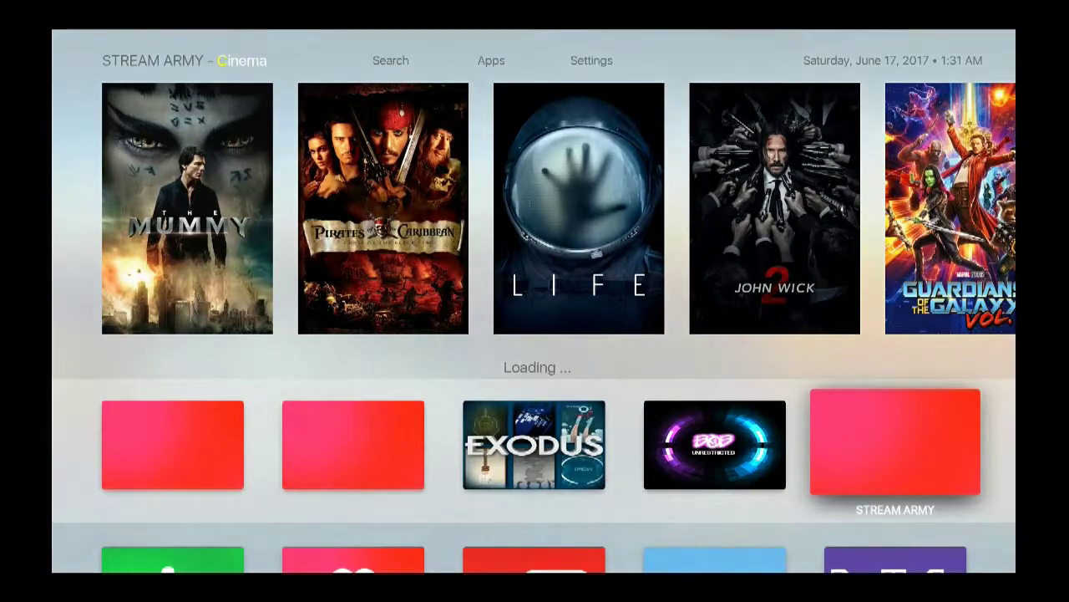
Browse down the add-on grid past Disney, M4U, Salts, Specto, Pro Sport and Dimi's Daily IPTV.
key("Down")
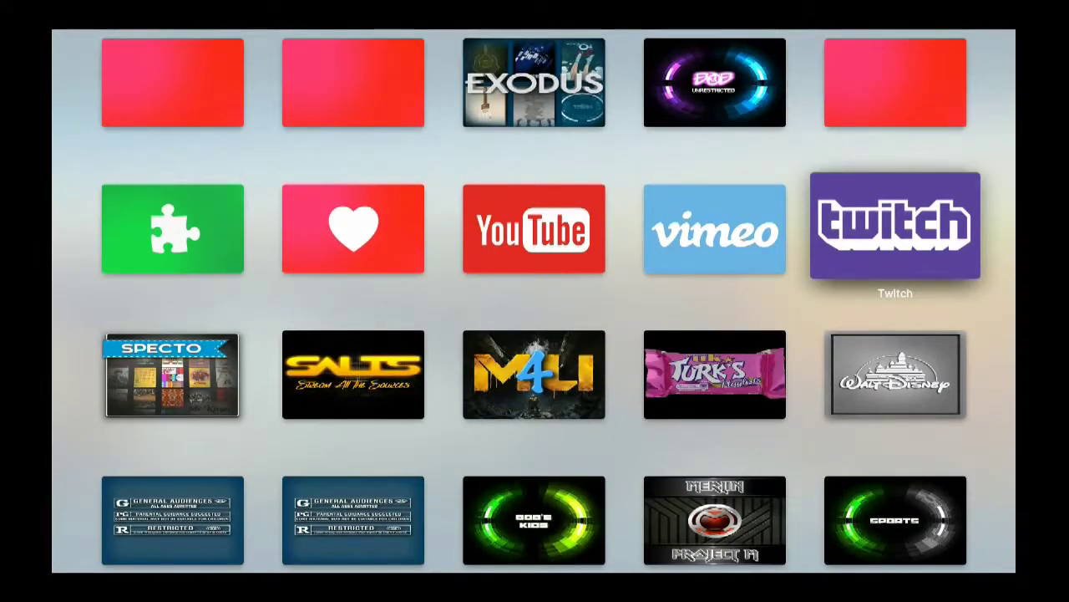
key("Down")
key("Left")
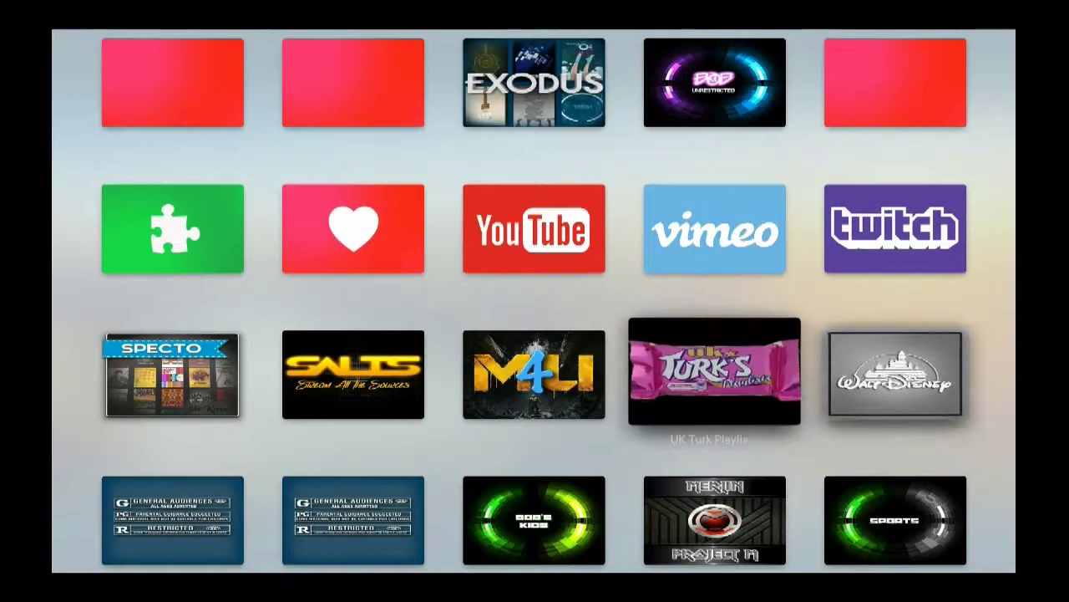
key("Left")
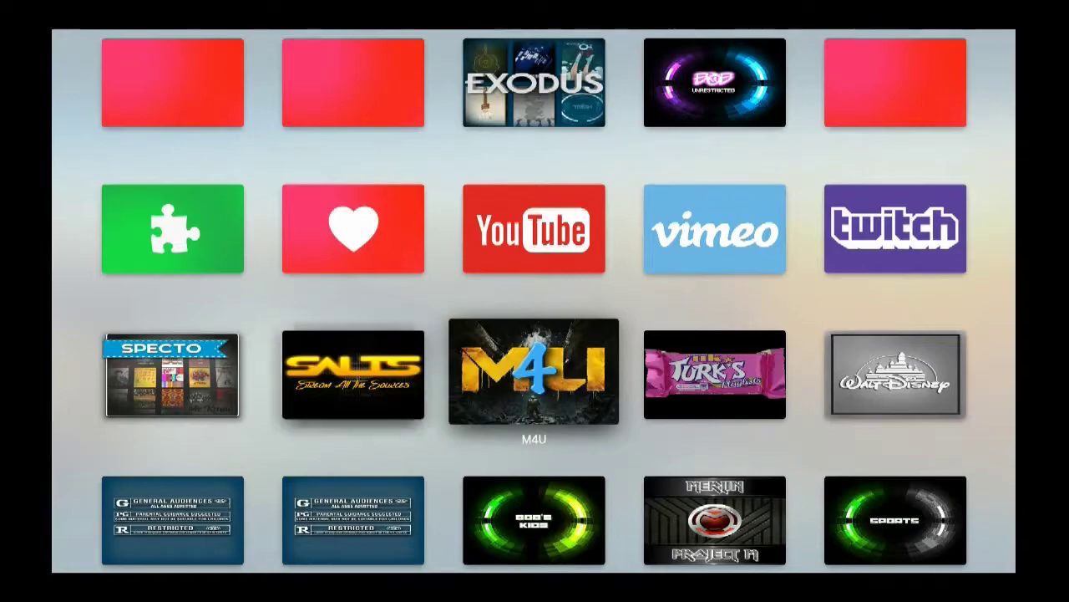
key("Left")
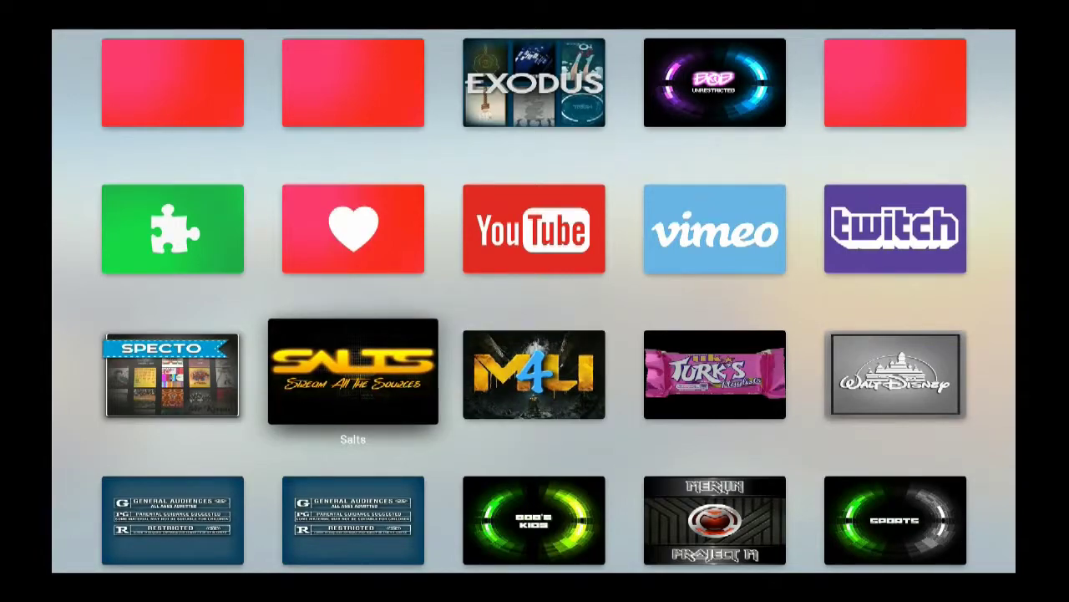
key("Left")
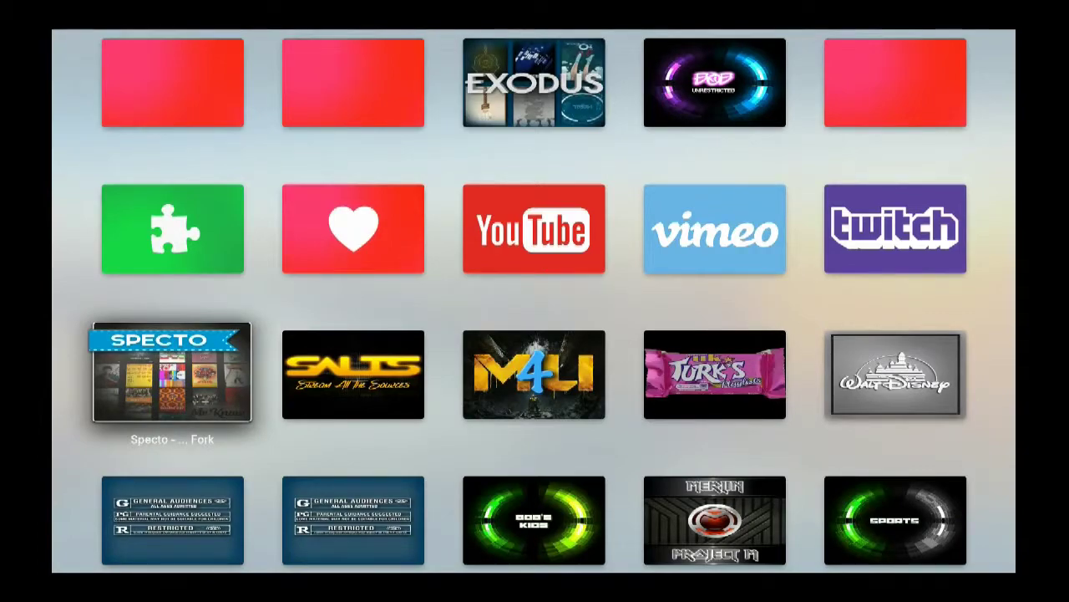
key("Down")
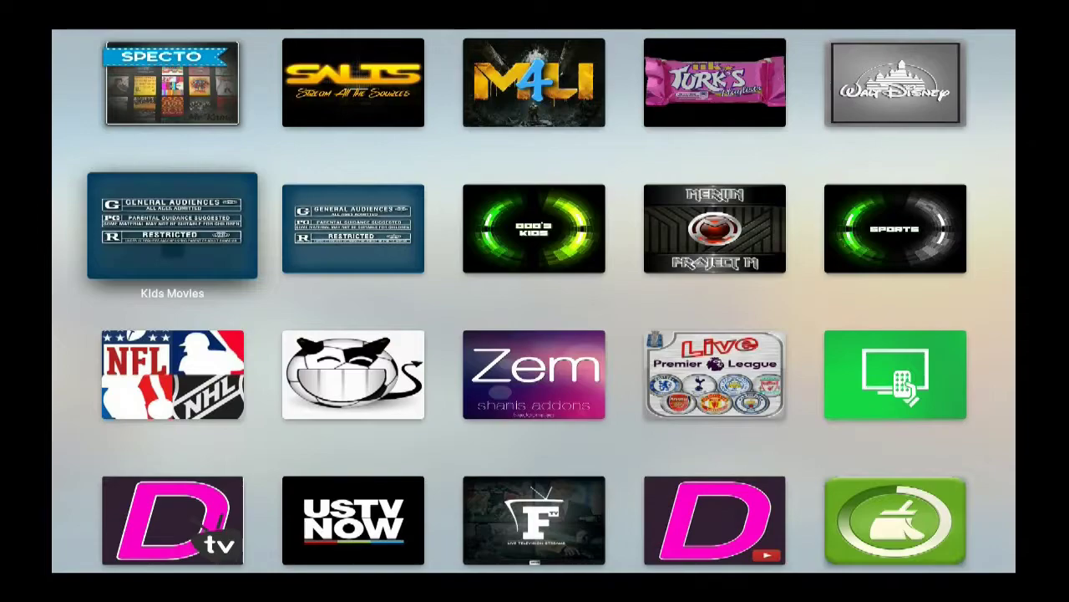
key("Down")
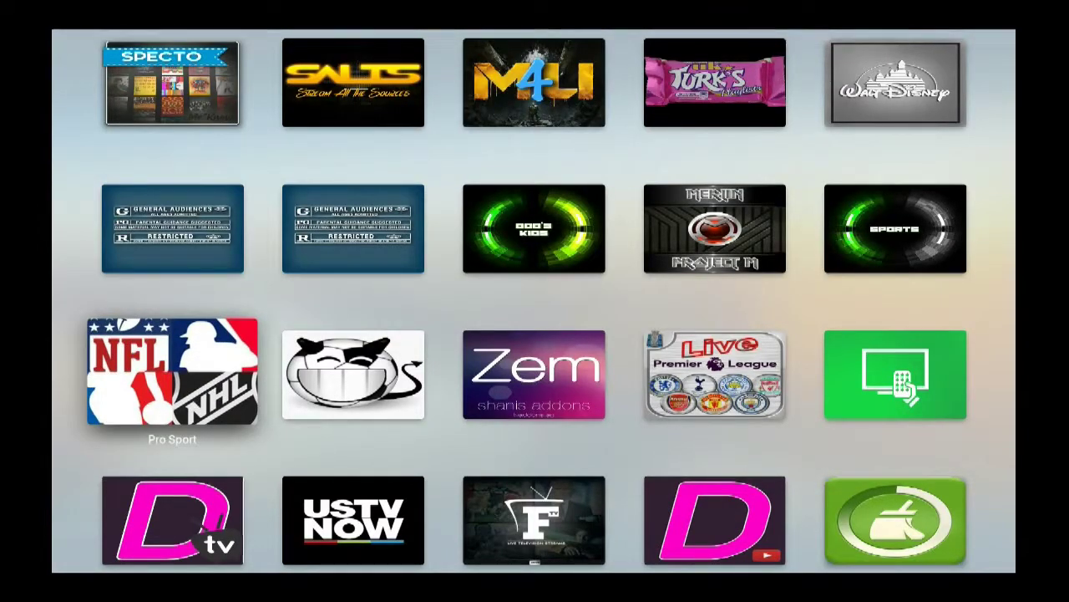
key("Down")
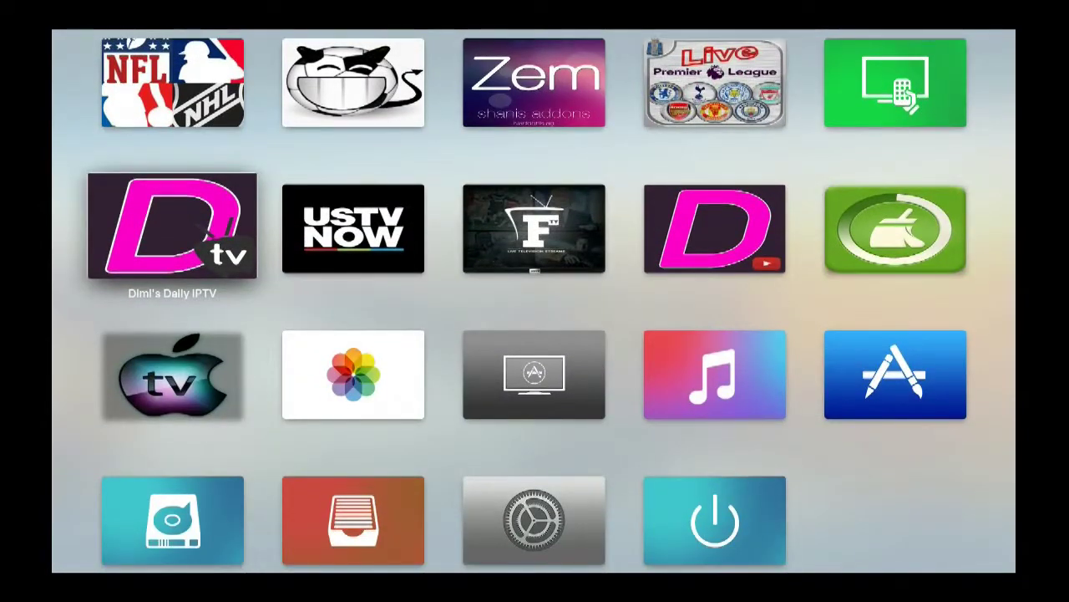
key("Right")
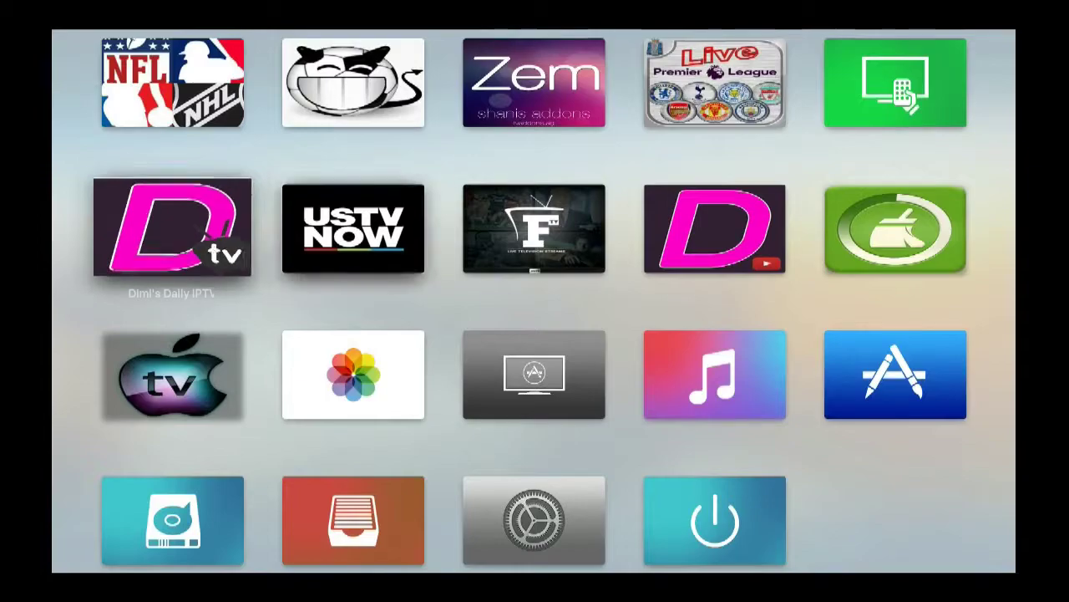
key("Right")
key("Right")
key("Right")
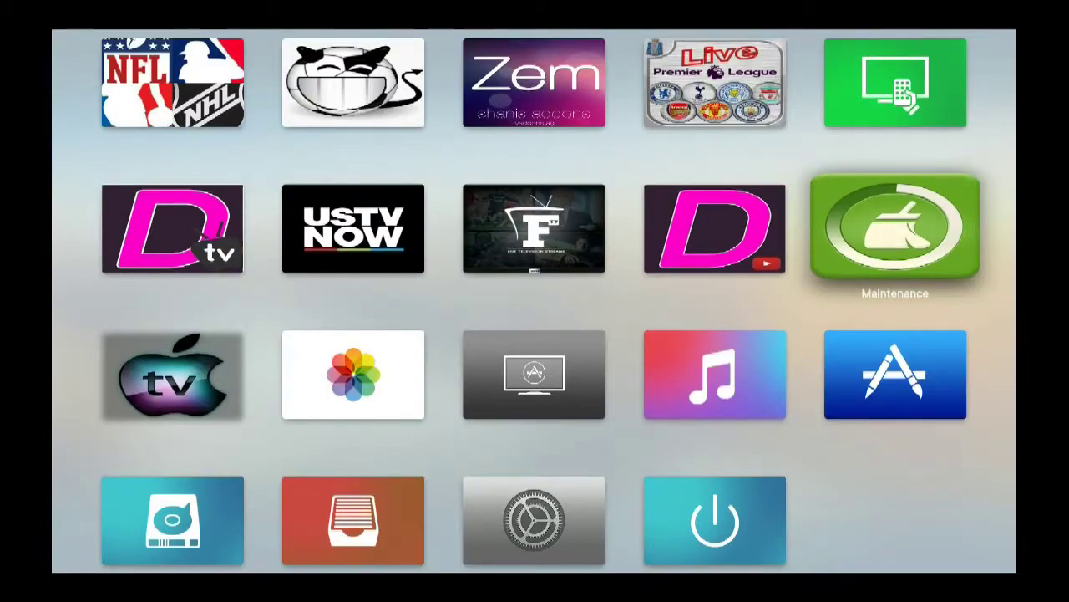
key("Down")
key("Up")
key("Up")
key("Up")
key("Up")
key("Up")
key("Up")
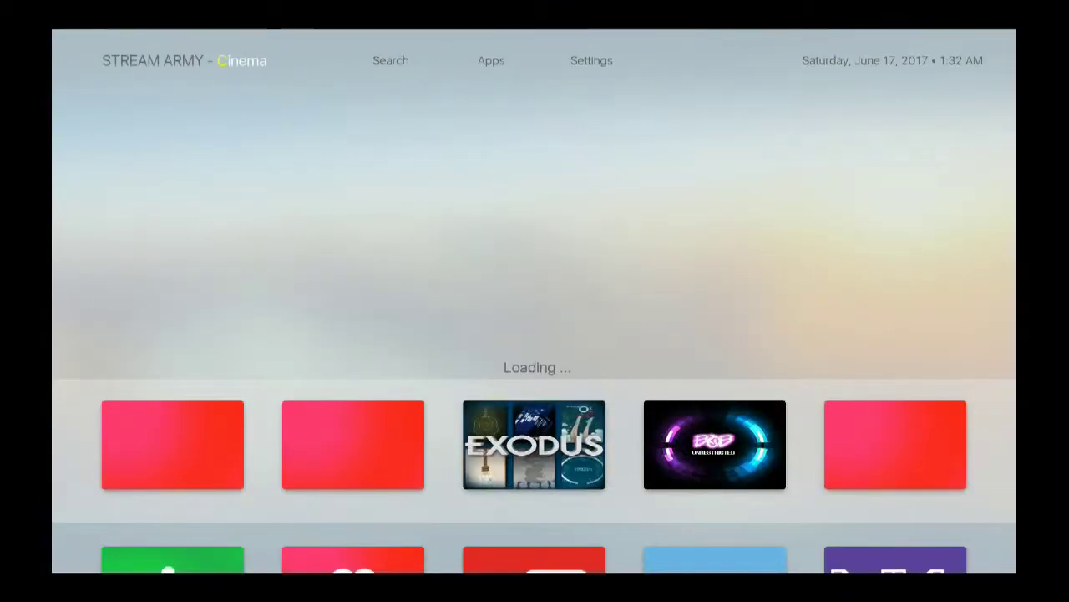
Move back through the M4U row via Salts and Specto, ending on the YouTube tile.
key("Down")
key("Down")
key("Down")
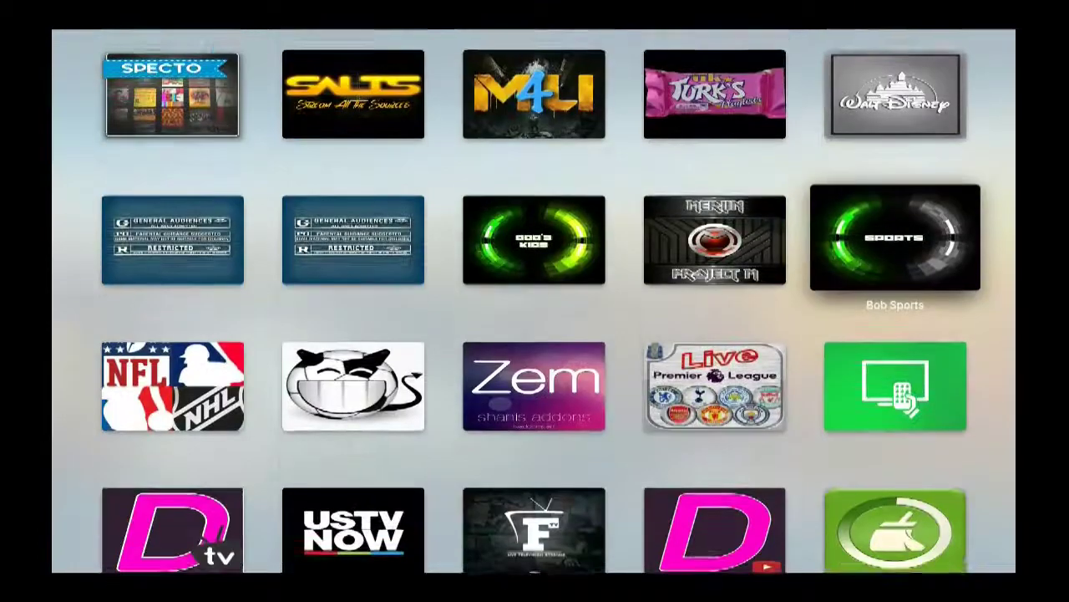
key("Left")
key("Left")
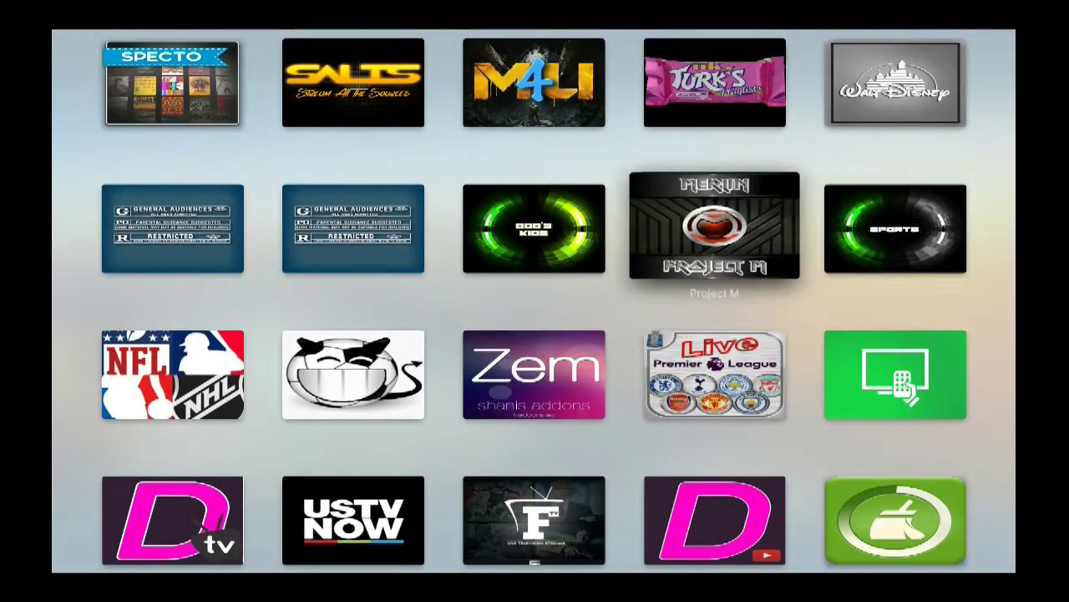
key("Up")
key("Up")
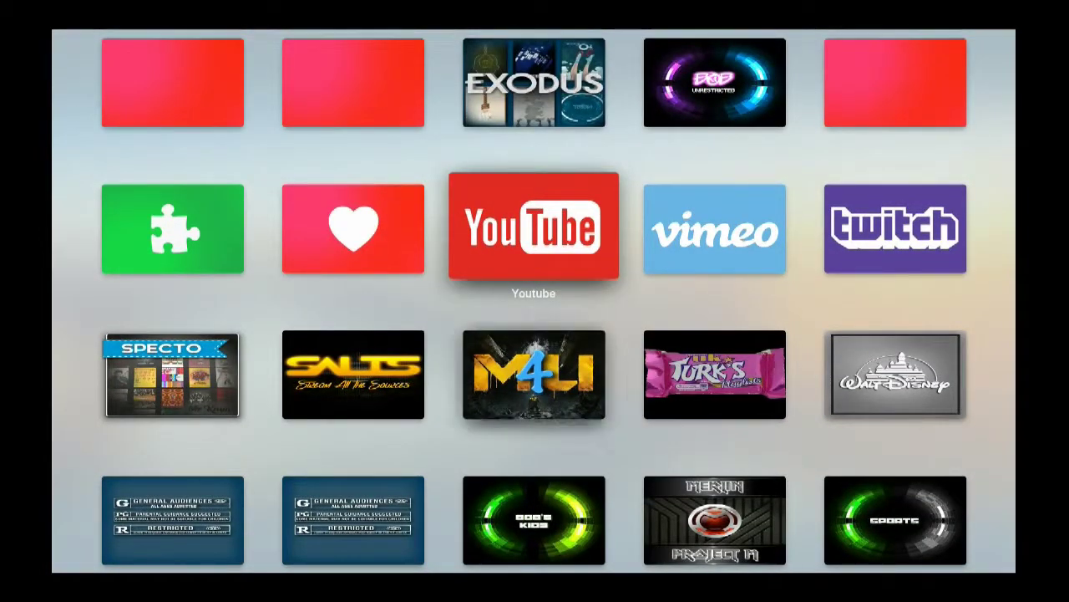
key("Down")
key("Left")
key("Left")
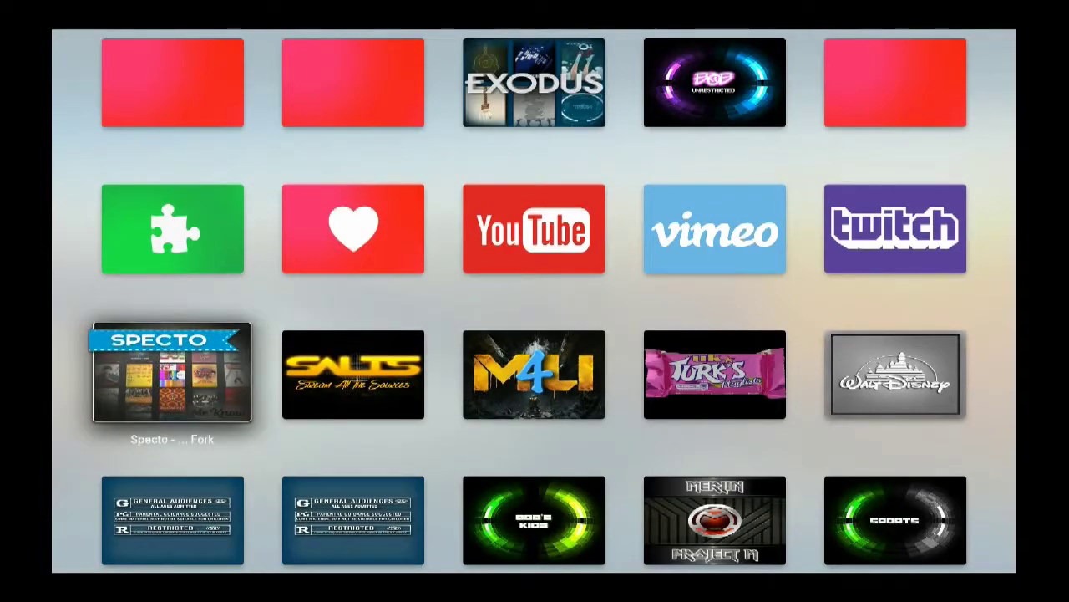
key("Right")
key("Right")
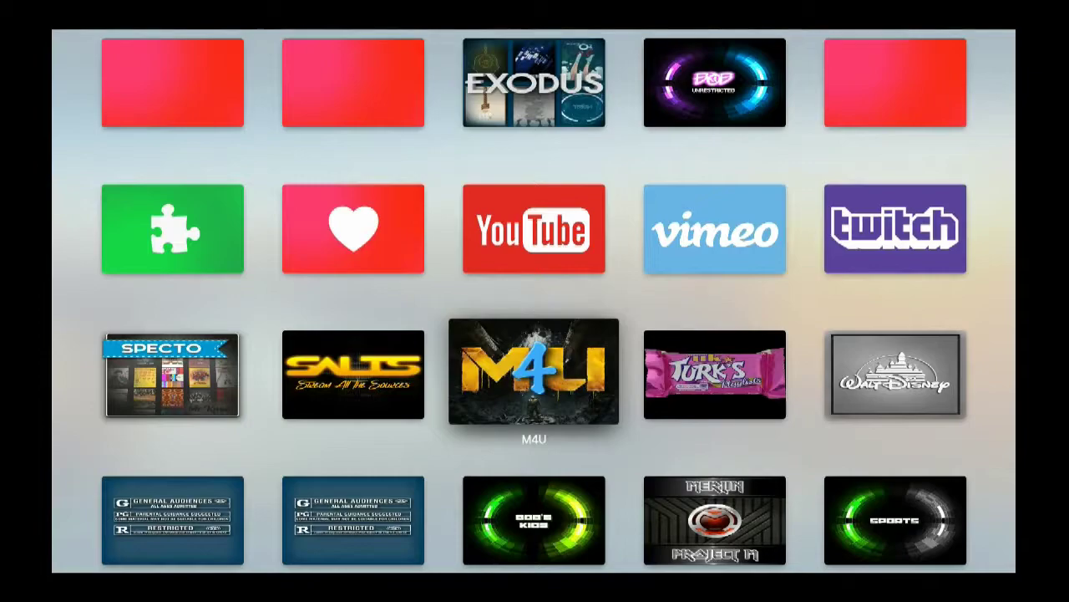
key("Up")
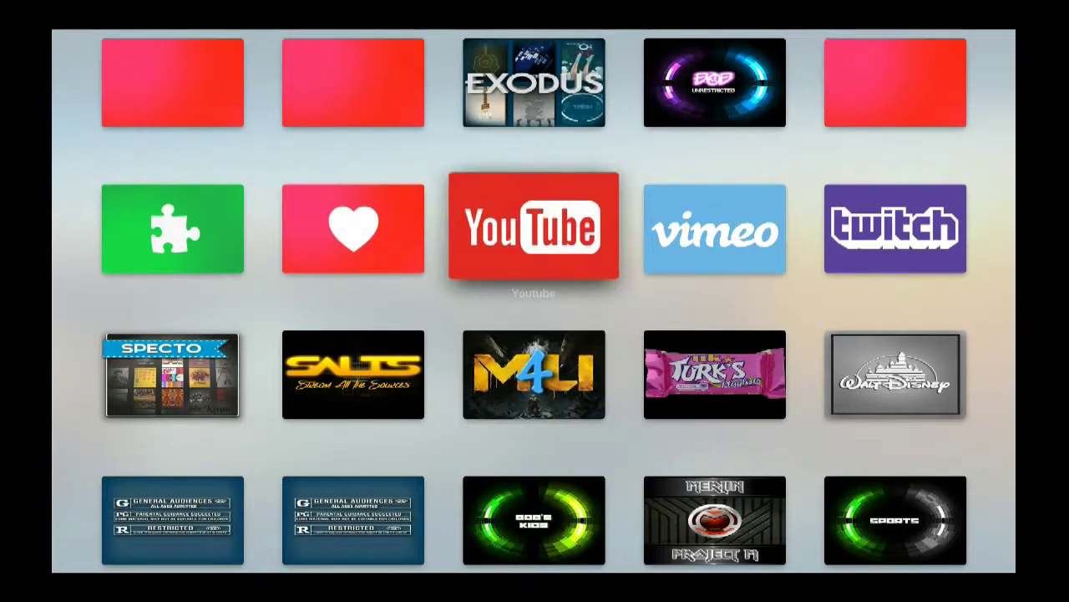
Move among the Exodus, TV Shows, M4U, Salts and Specto tiles toward Pro Sport.
key("Up")
key("Left")
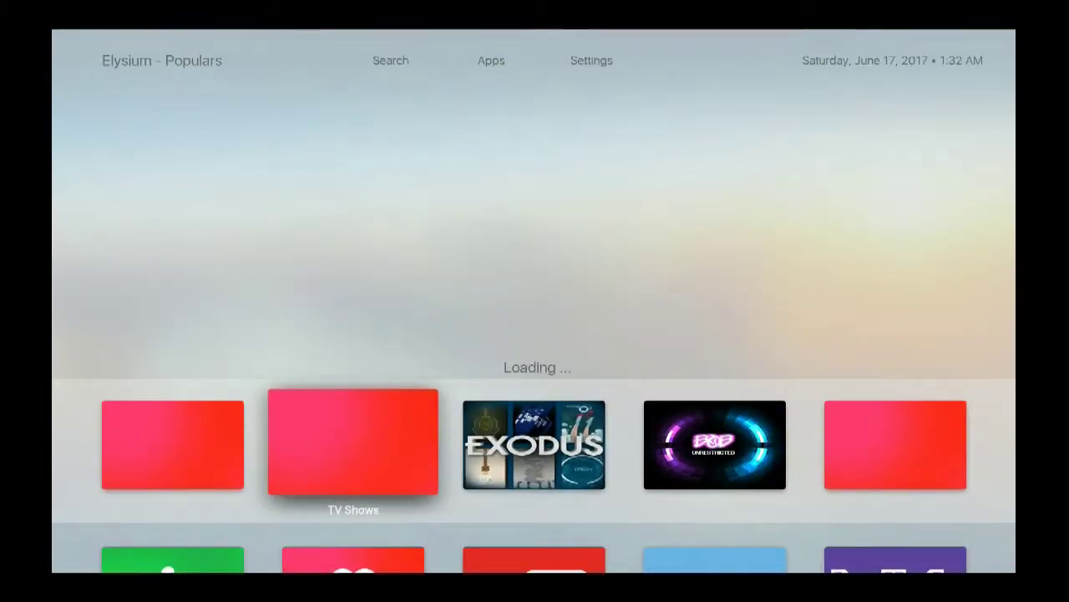
key("Right")
key("Down")
key("Down")
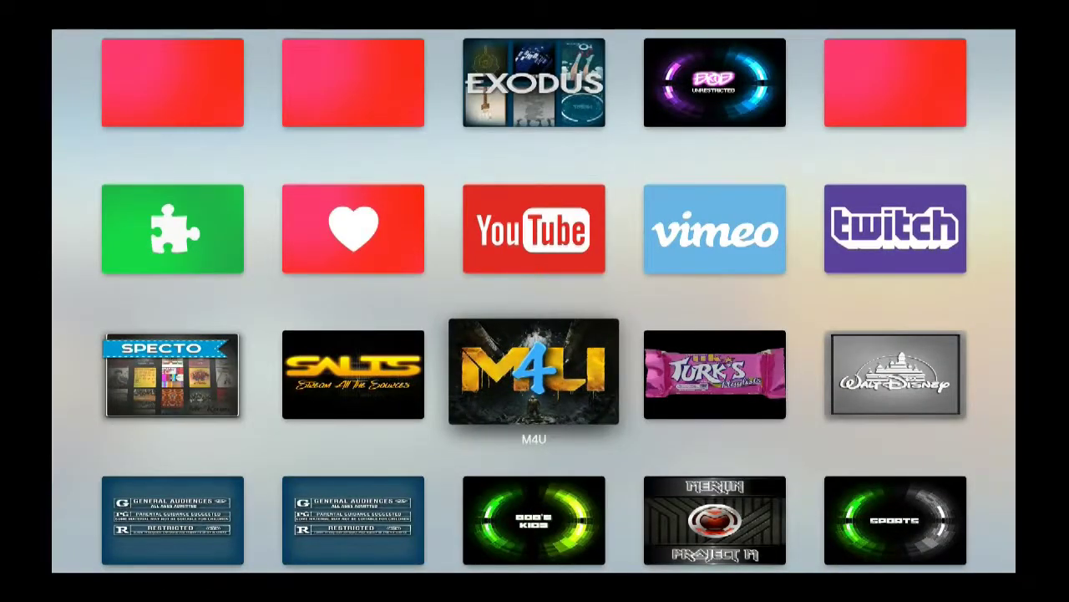
key("Left")
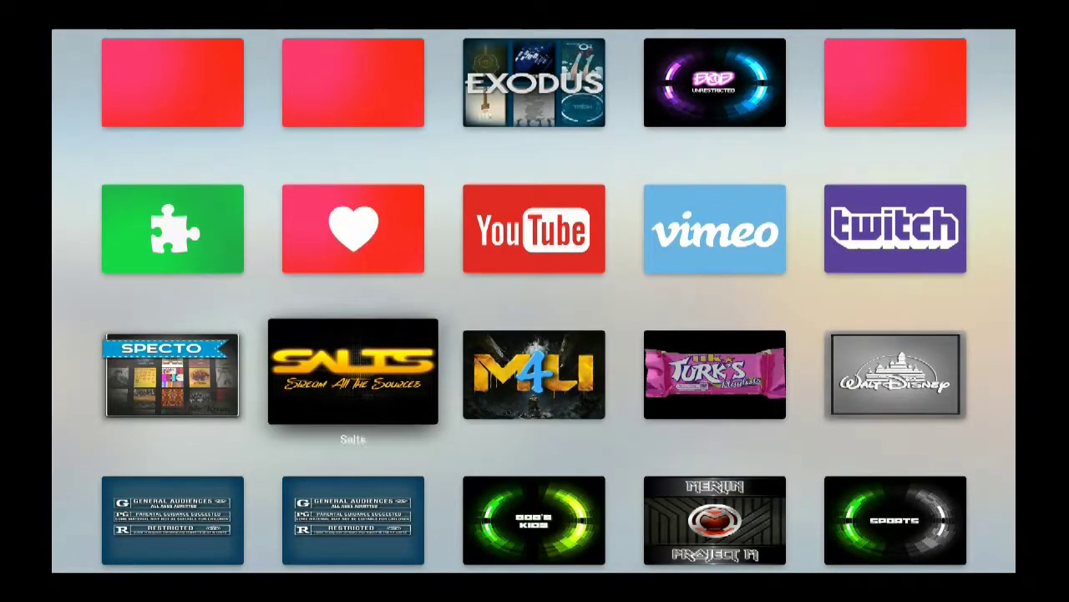
key("Left")
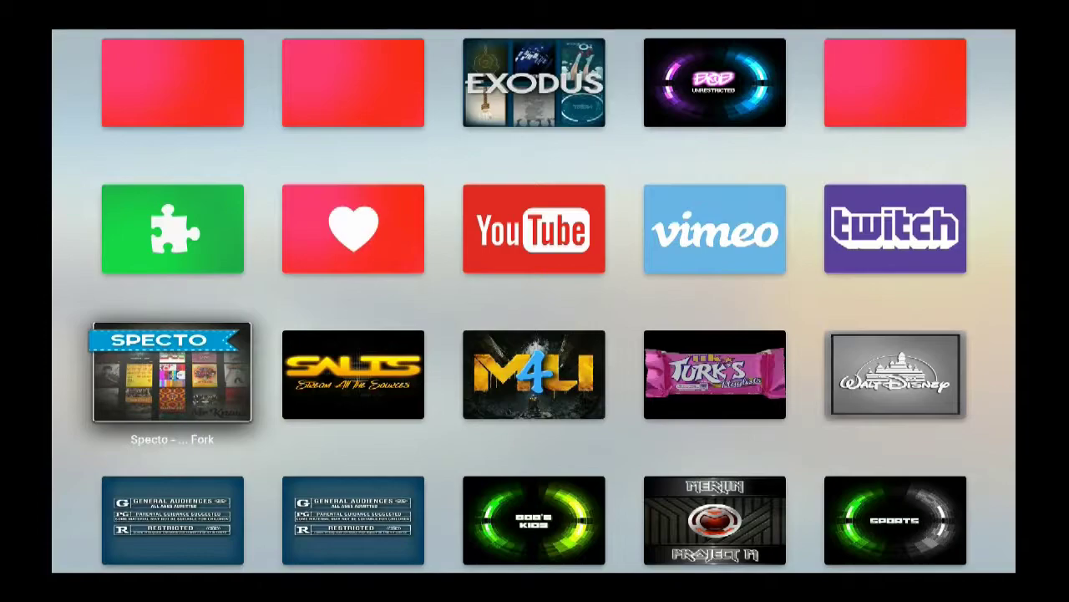
key("Down")
key("Down")
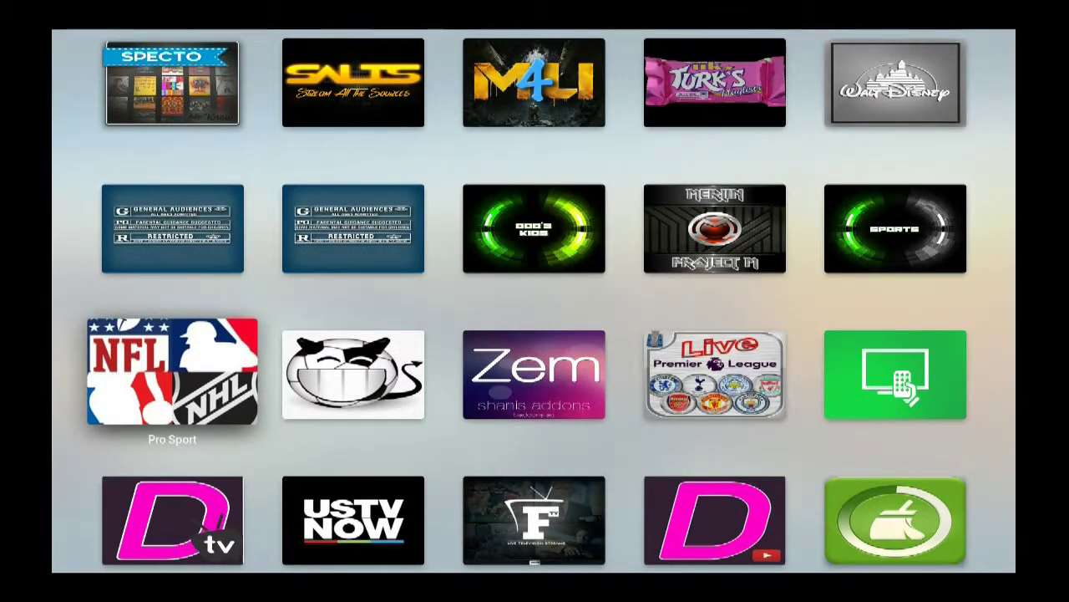
key("Up")
Browse across to TVONE1, up to the Movies and Exodus row, then down to the bottom rows.
key("Down")
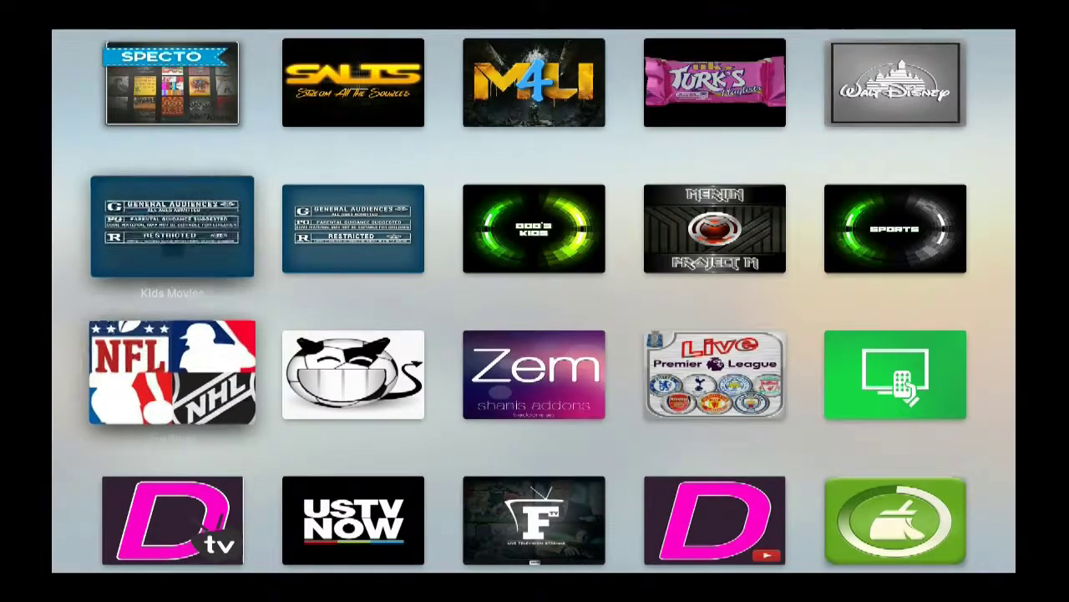
key("Right")
key("Right")
key("Right")
key("Right")
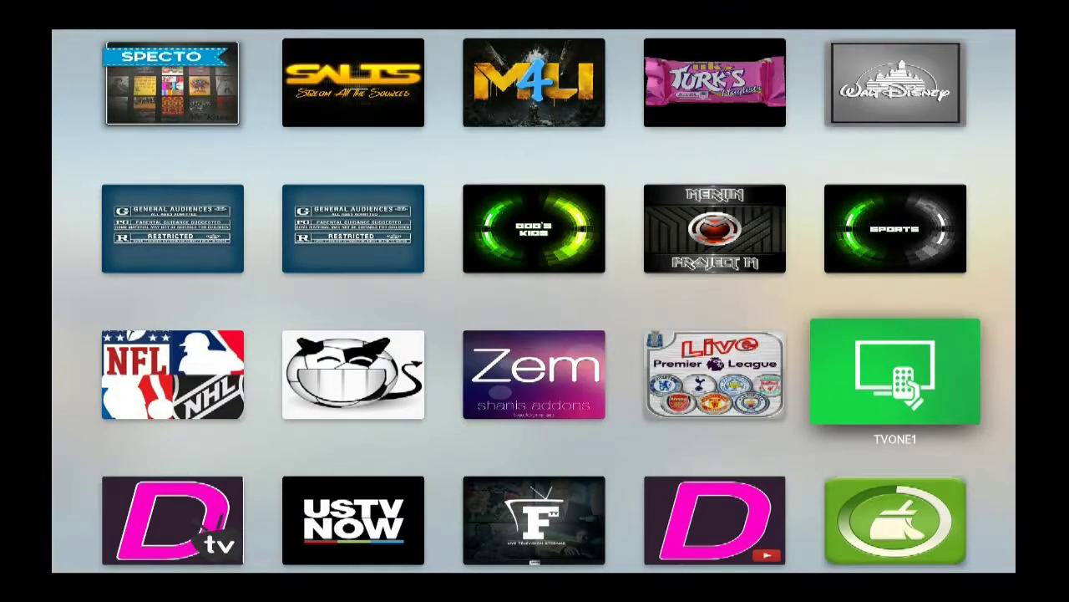
key("Left")
key("Left")
key("Left")
key("Left")
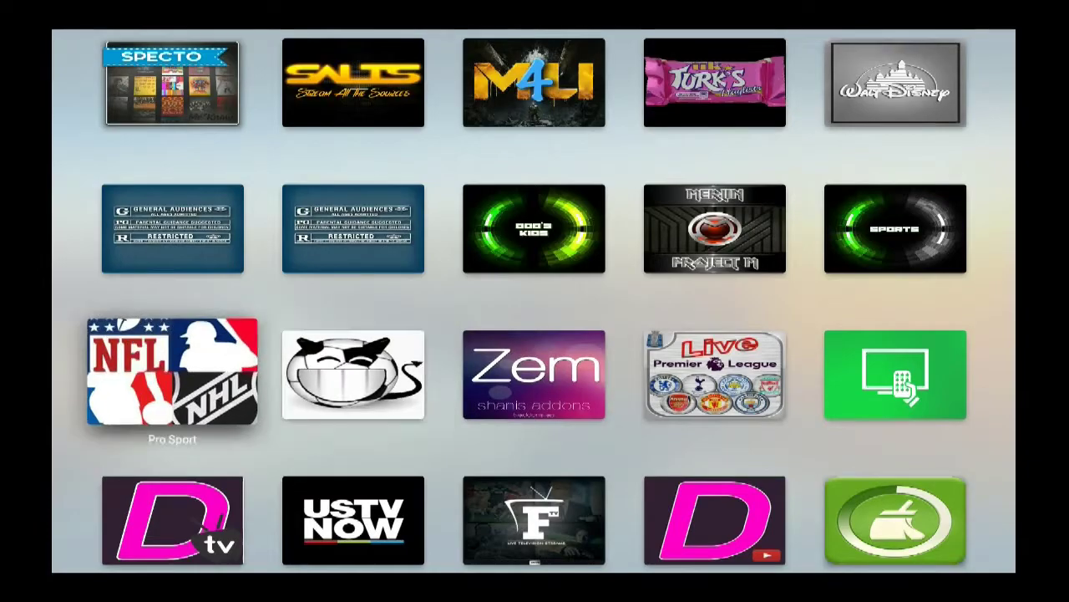
key("Up")
key("Up")
key("Up")
key("Up")
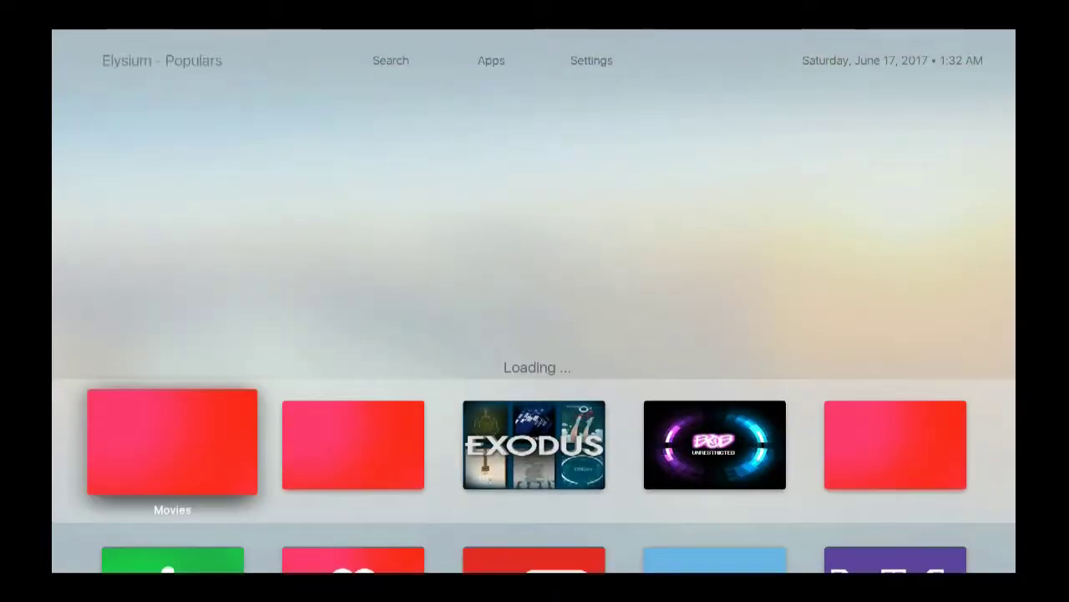
key("Right")
key("Right")
key("Right")
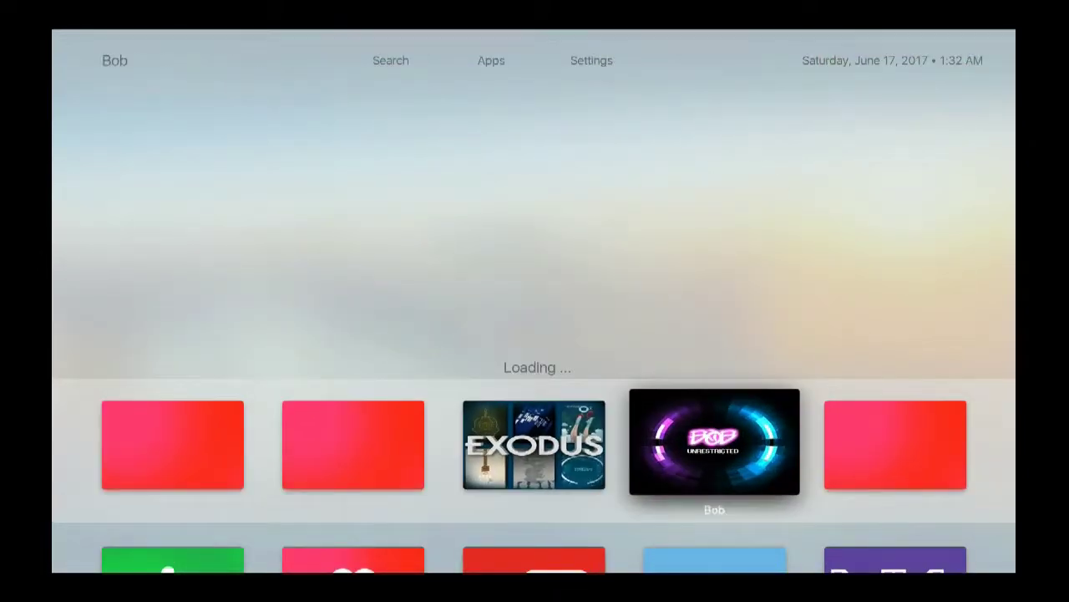
key("Down")
key("Down")
key("Down")
key("Down")
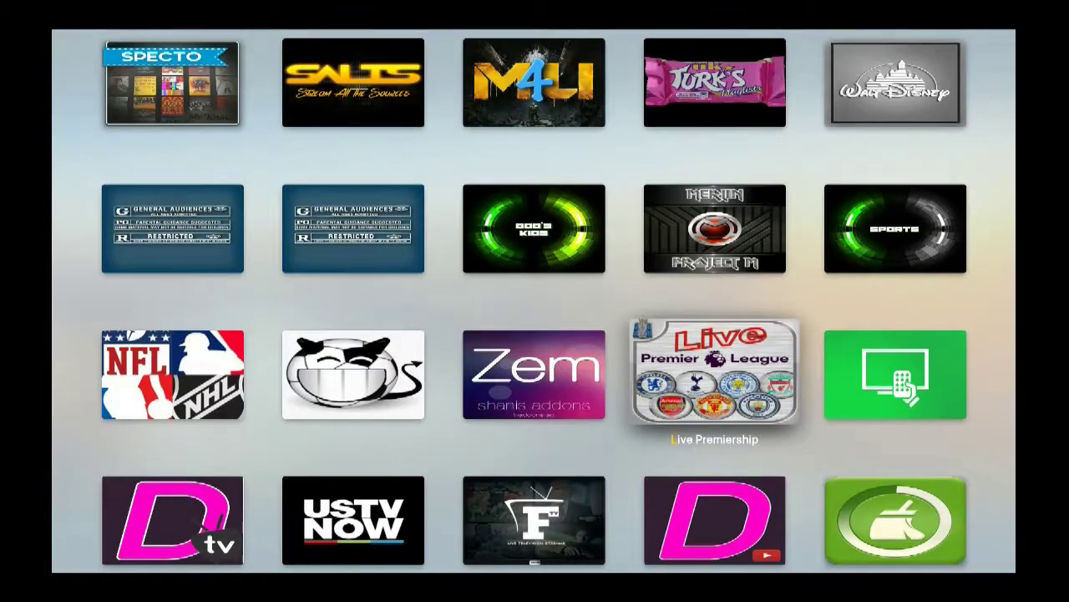
key("Up")
key("Up")
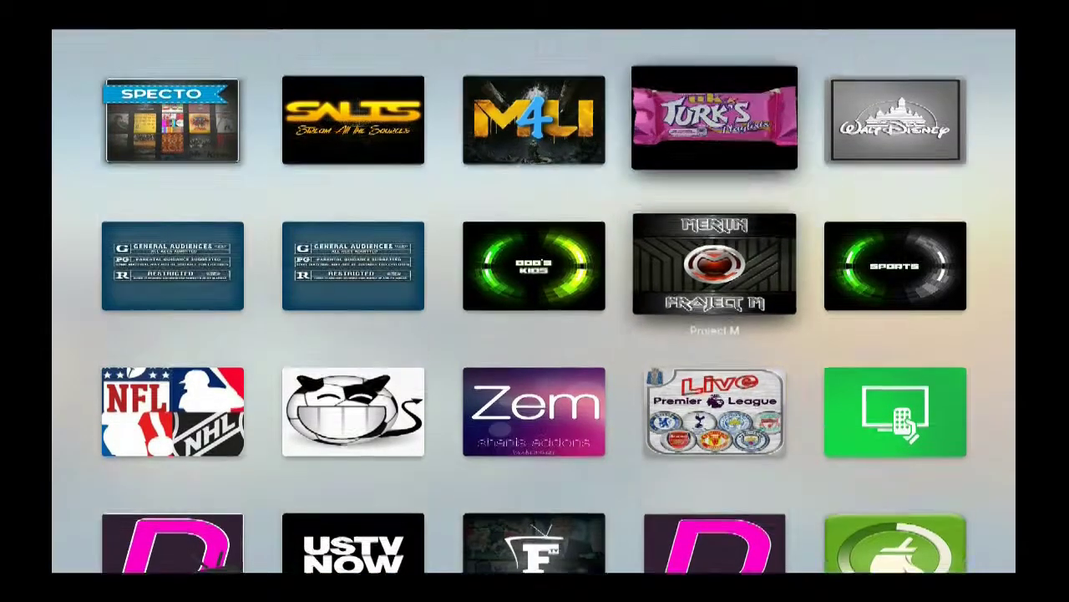
key("Down")
key("Down")
key("Down")
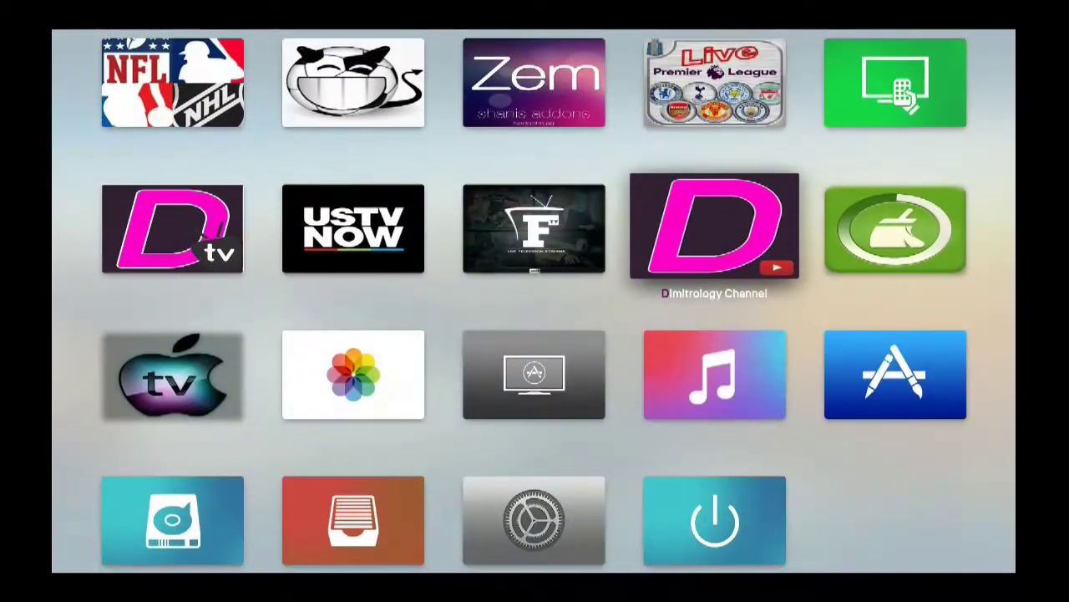
Leave the LiveStreamsPro list, open the Dimitrology Channel wizard and step through its menu options.
key("Left")
key("Left")
key("Left")
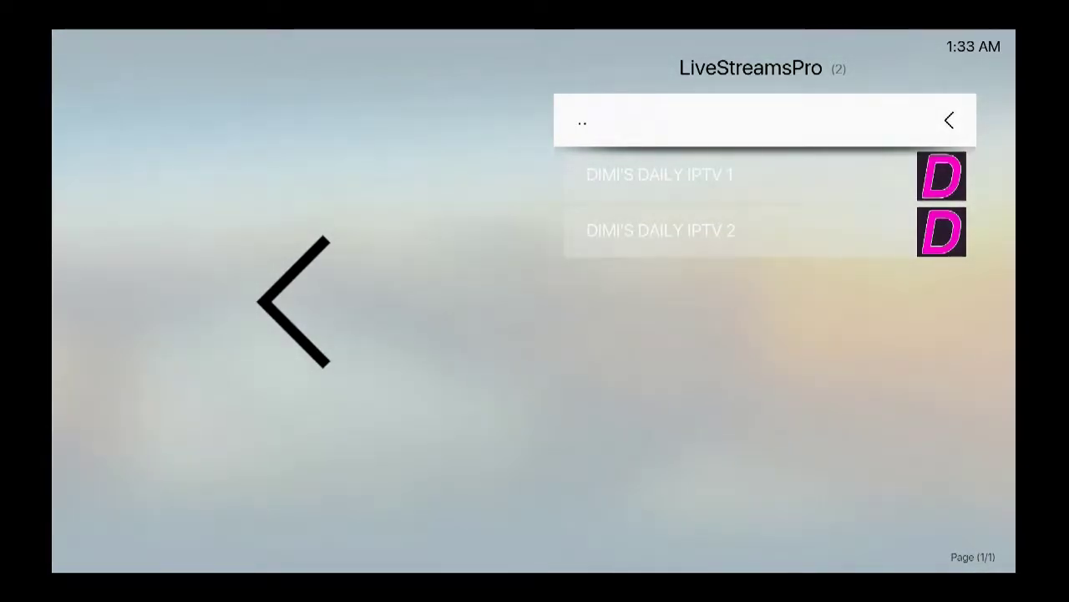
key("Home")
key("Right")
key("Right")
key("Right")
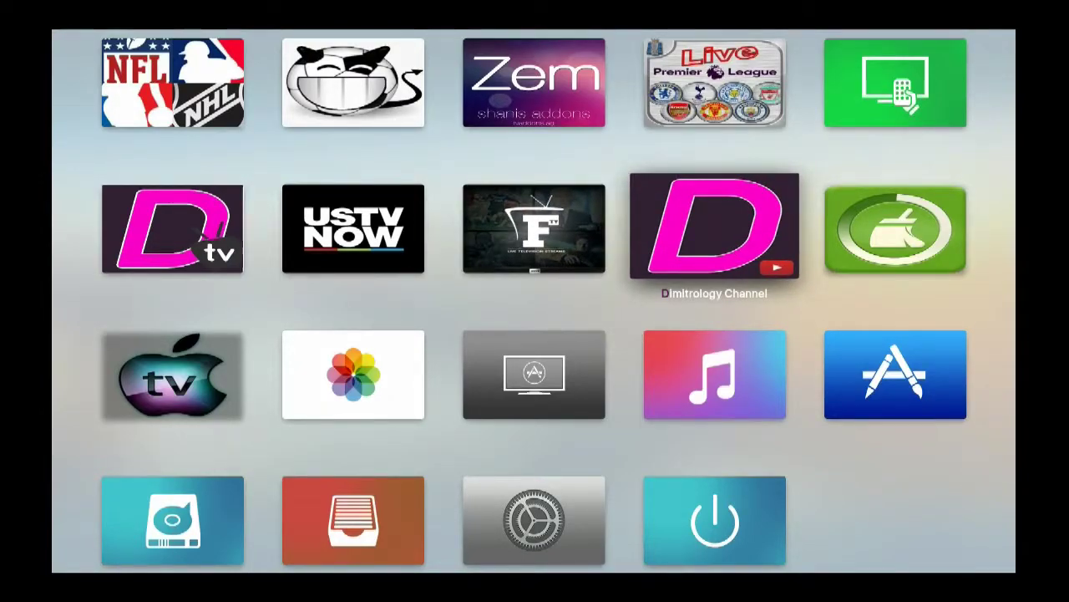
key("Down")
key("Left")
key("Left")
key("Left")
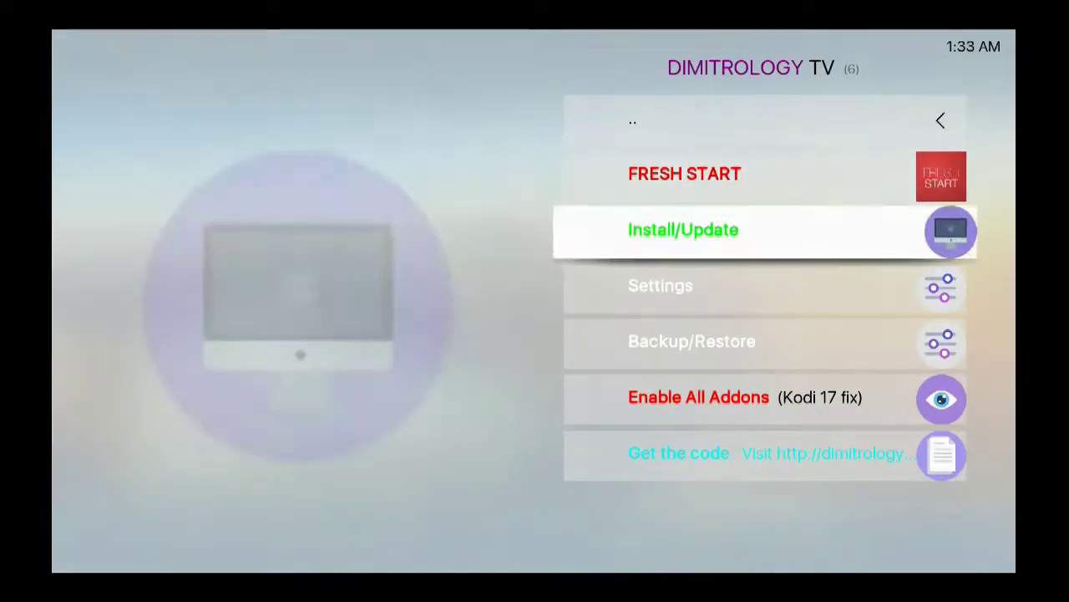
key("Down")
key("Down")
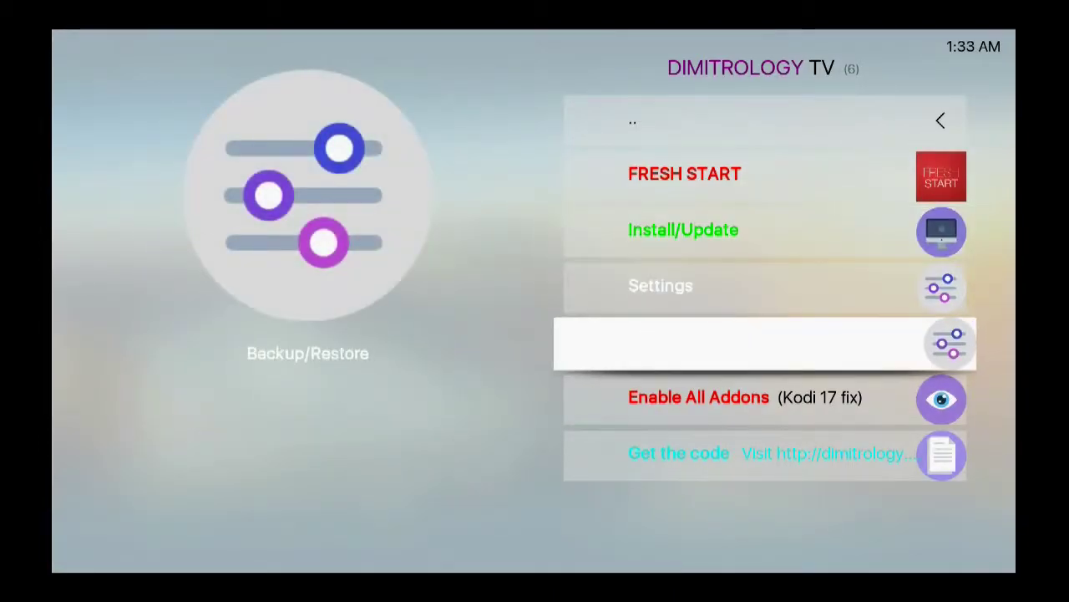
key("Up")
key("Up")
key("Up")
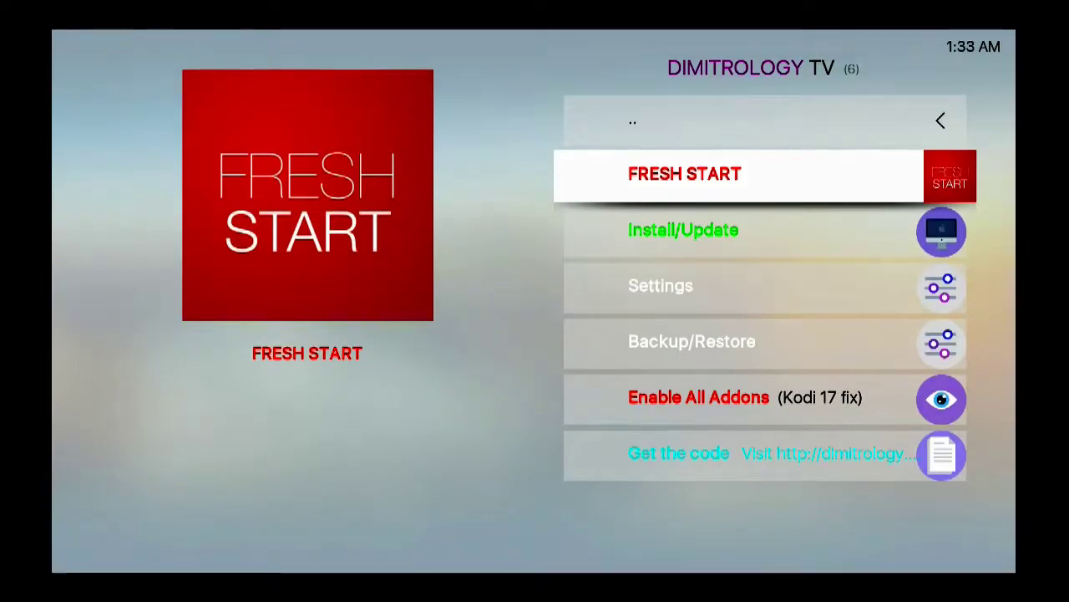
Run FRESH START, confirm wiping all add-ons, then answer the follow-up wipe dialog.
key("Return")
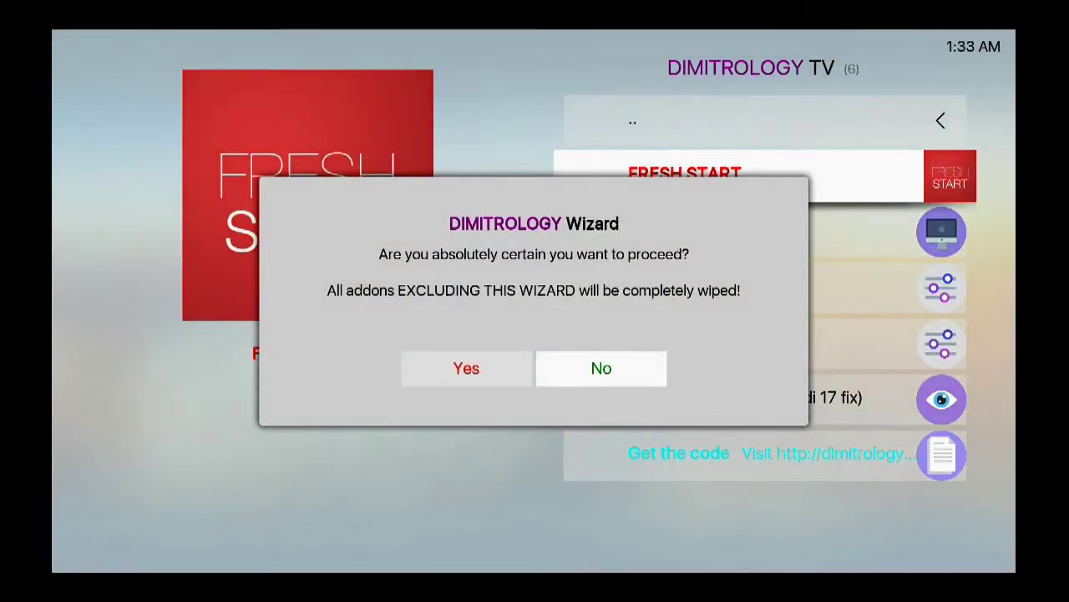
left_click(473, 369)
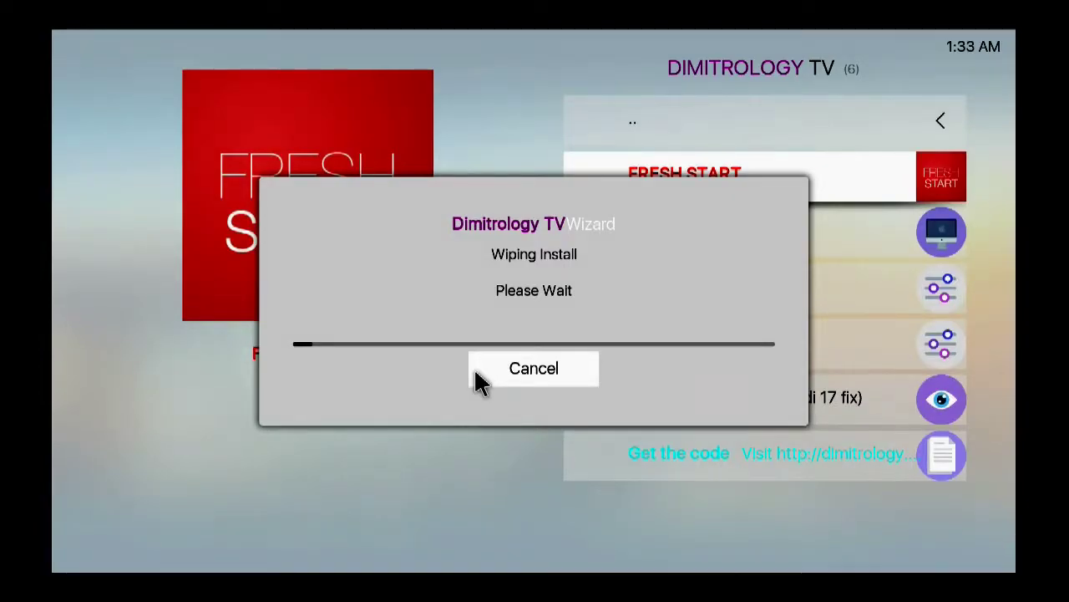
left_click(480, 378)
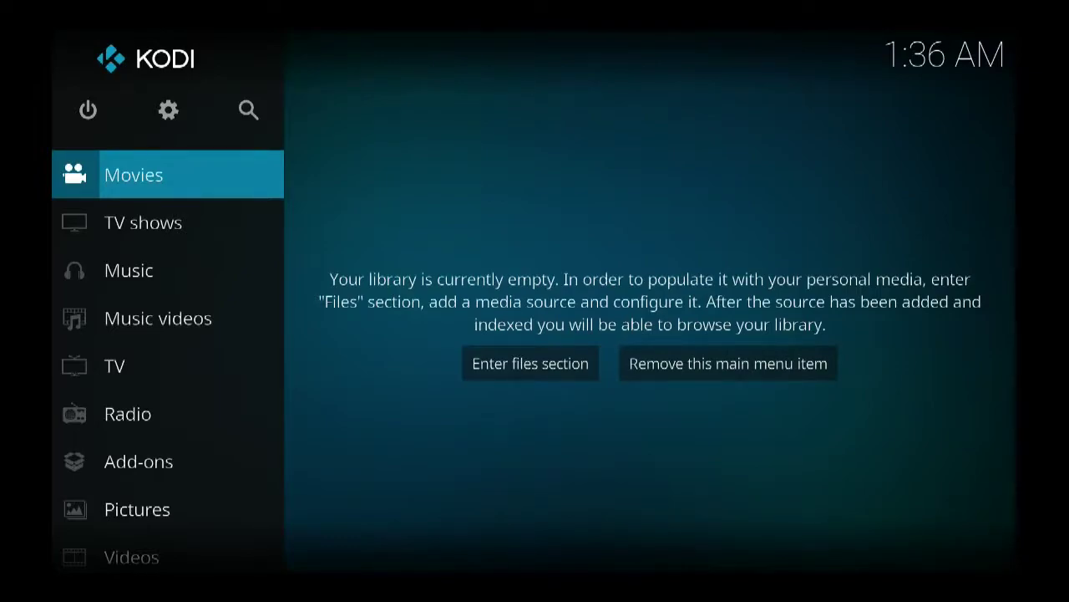
Go to the Add-ons section and open the add-on system settings.
key("Down")
key("Down")
key("Down")
key("Down")
key("Down")
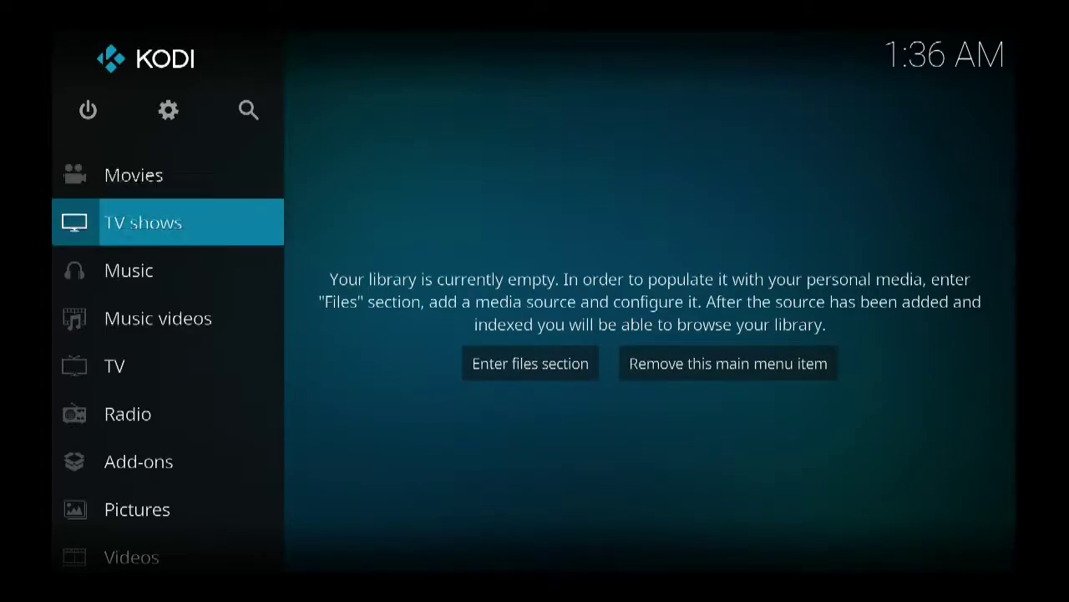
key("Down")
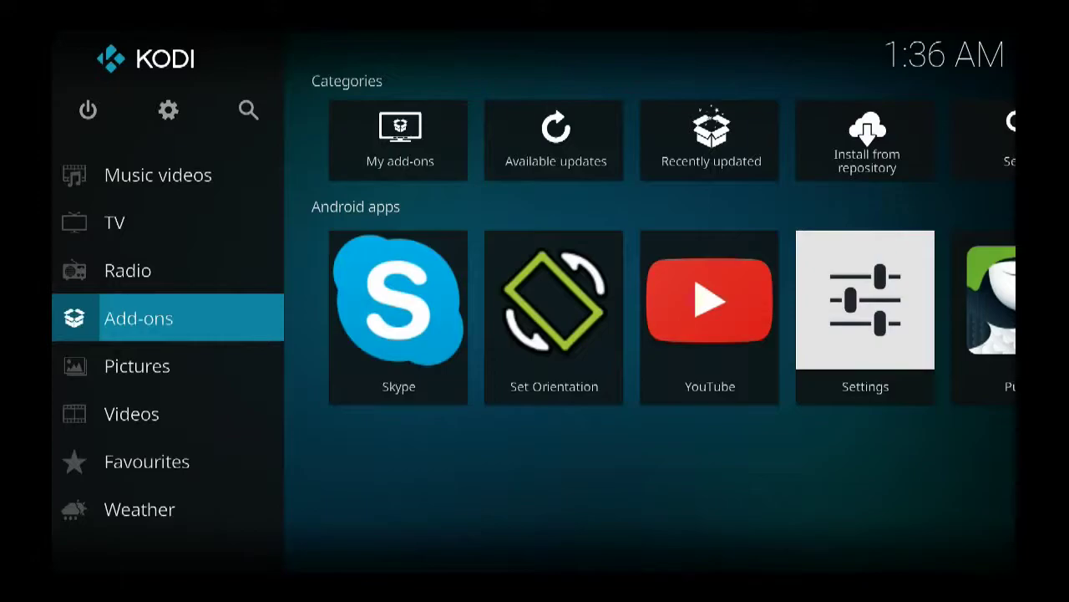
key("Return")
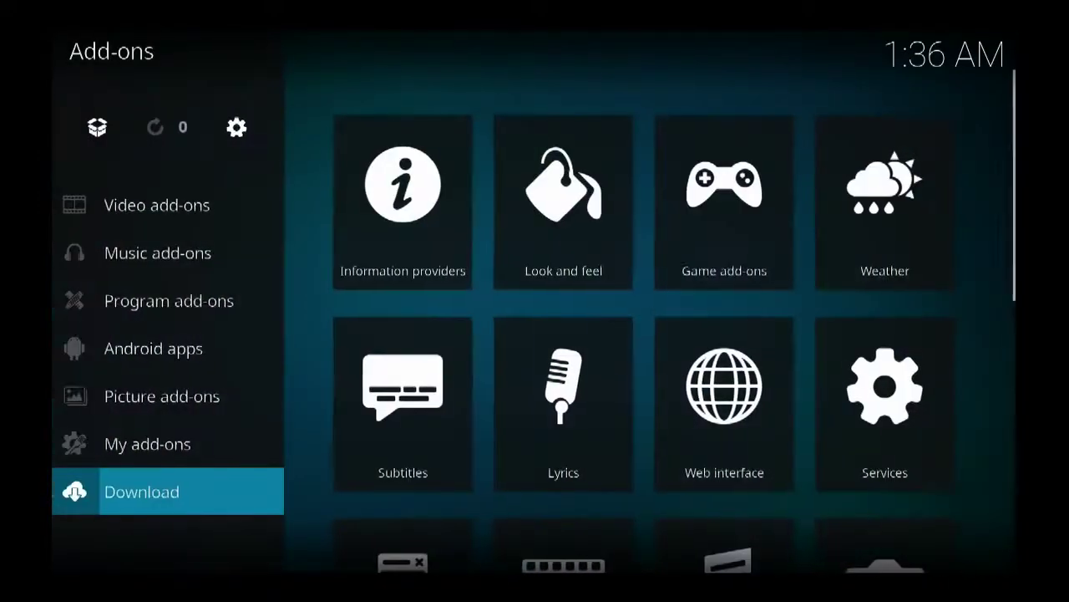
key("Up")
key("Up")
key("Up")
key("Up")
key("Up")
key("Up")
key("Up")
key("Up")
key("Up")
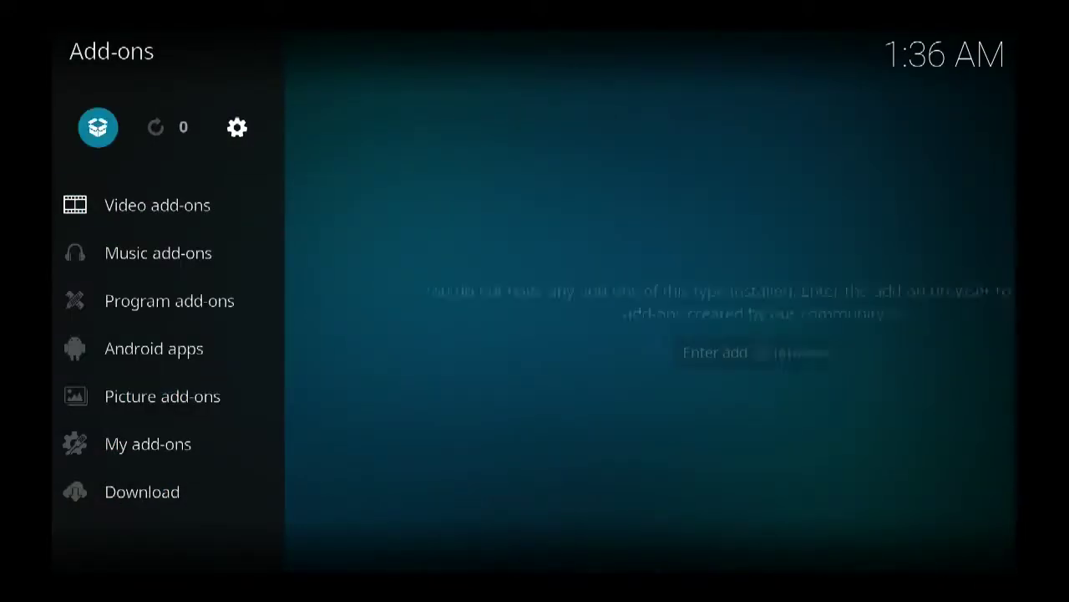
key("Up")
key("Up")
key("Up")
key("Up")
key("Up")
key("Up")
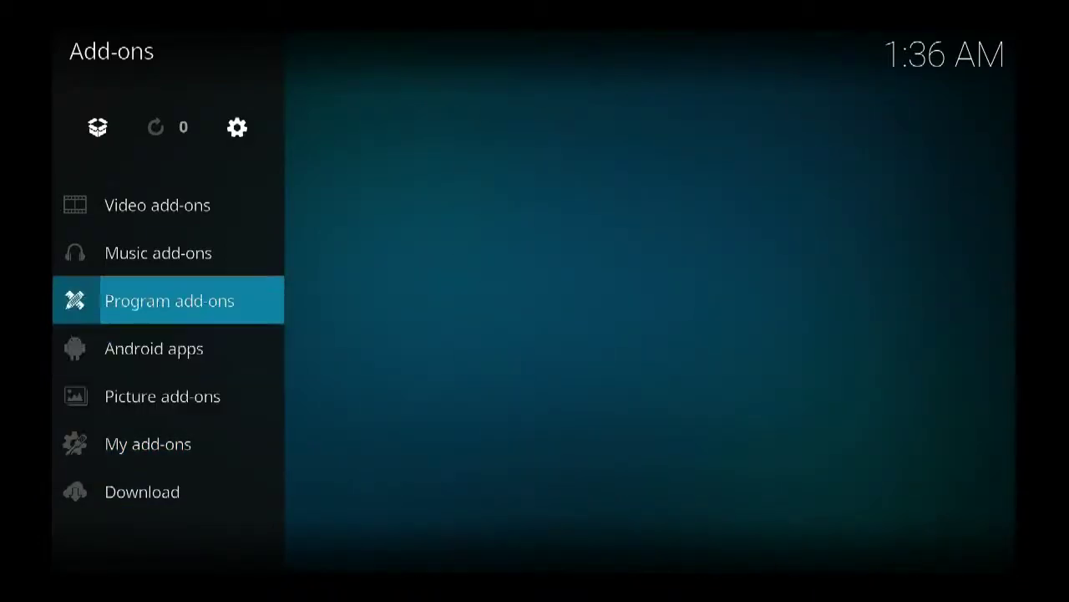
key("Right")
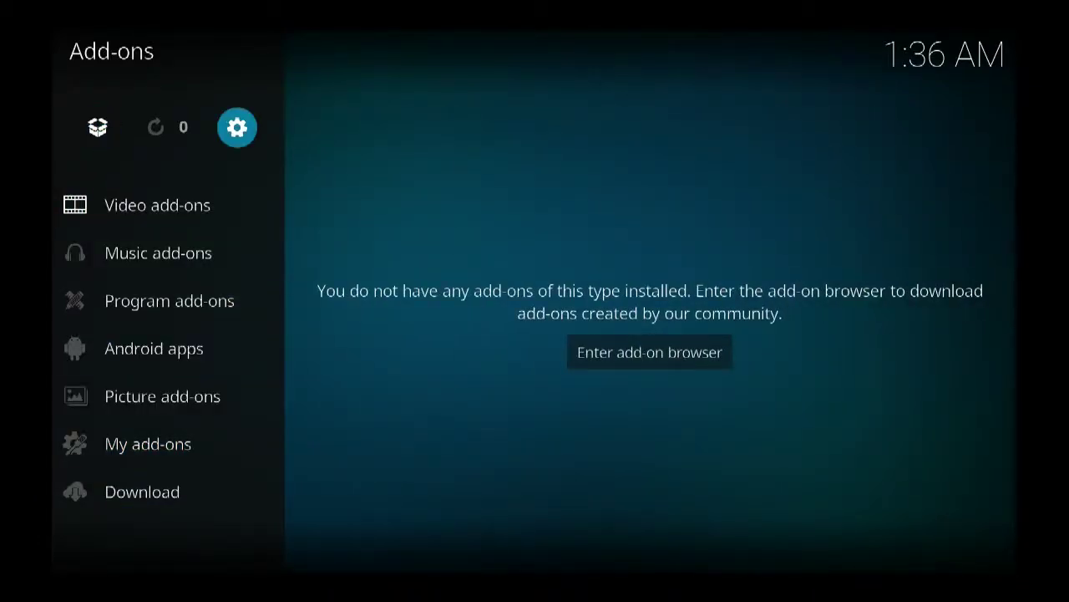
key("Return")
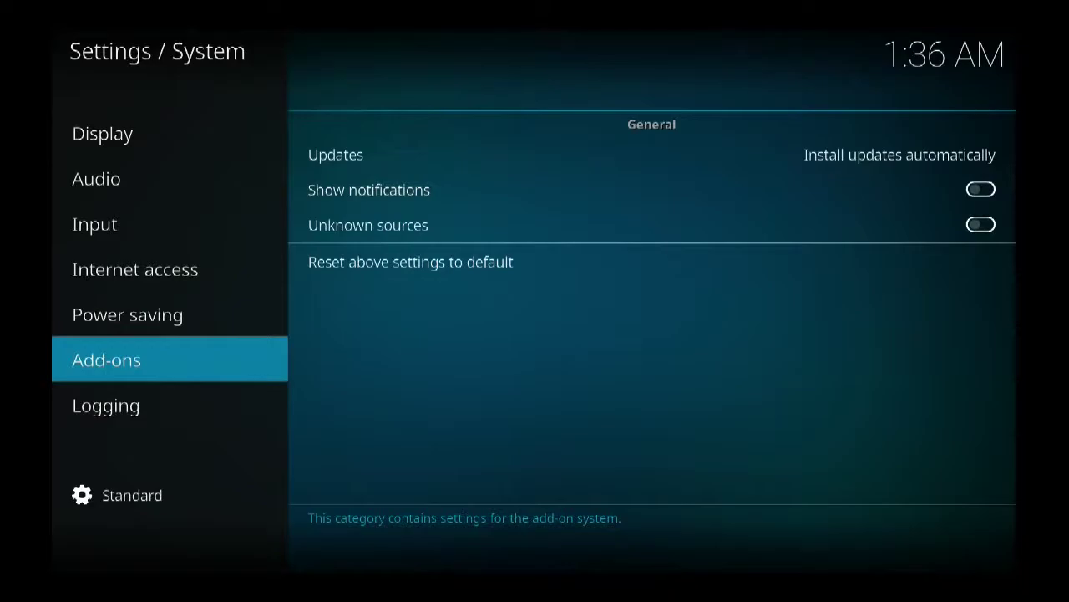
Turn on Unknown sources, accept the warning with Yes, and return to the Add-ons window.
key("Right")
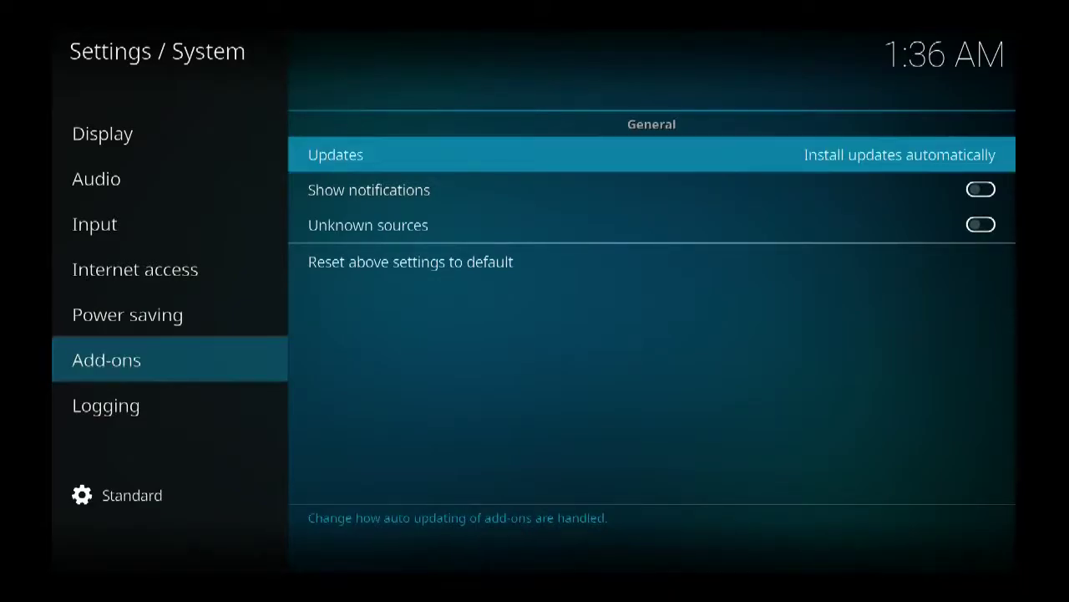
key("Down")
key("Down")
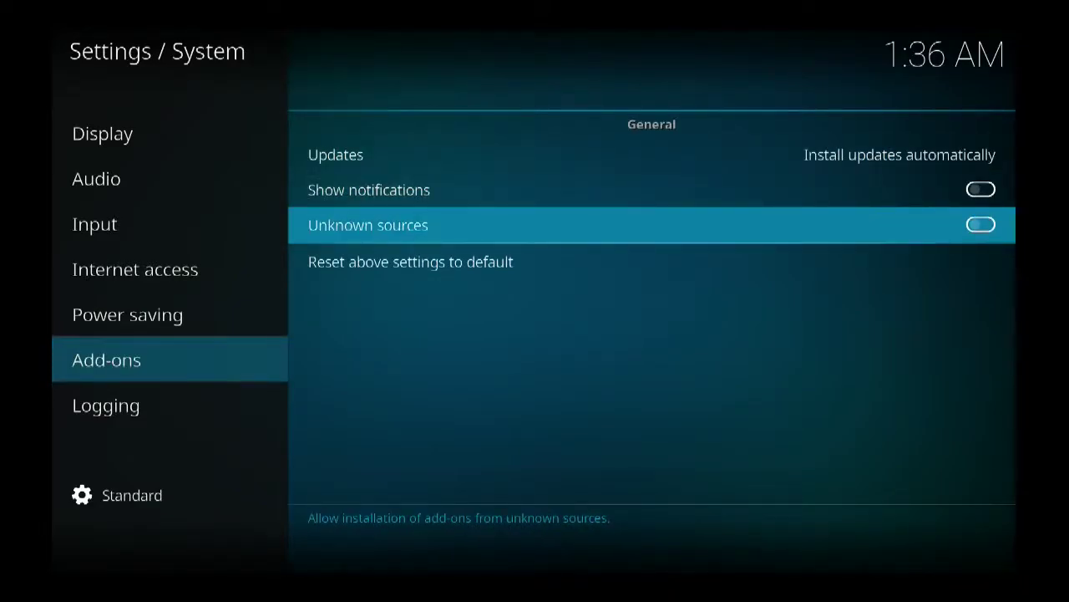
key("Return")
key("Left")
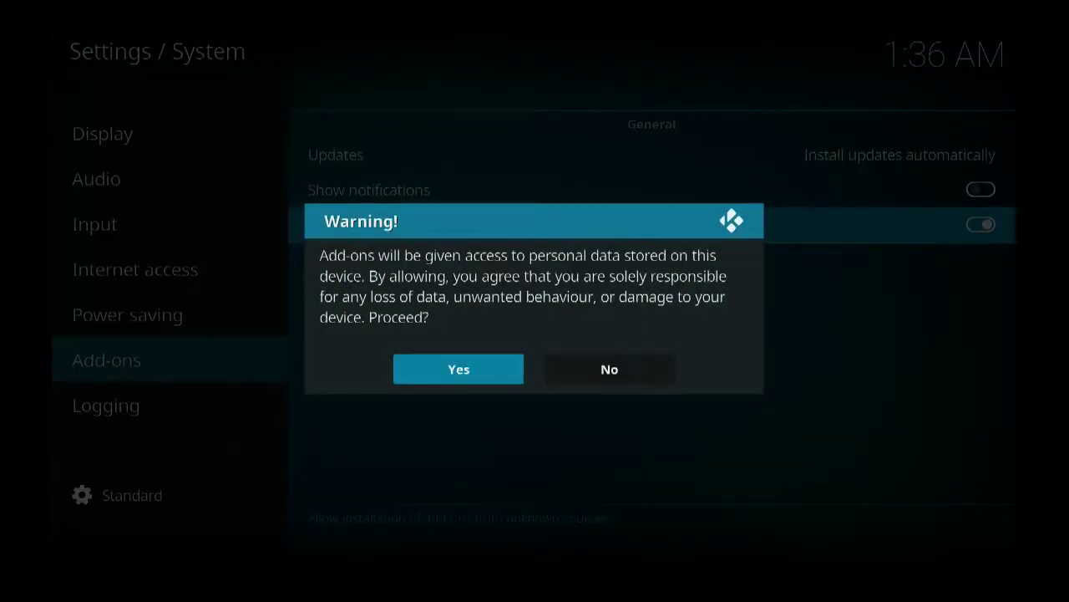
key("Return")
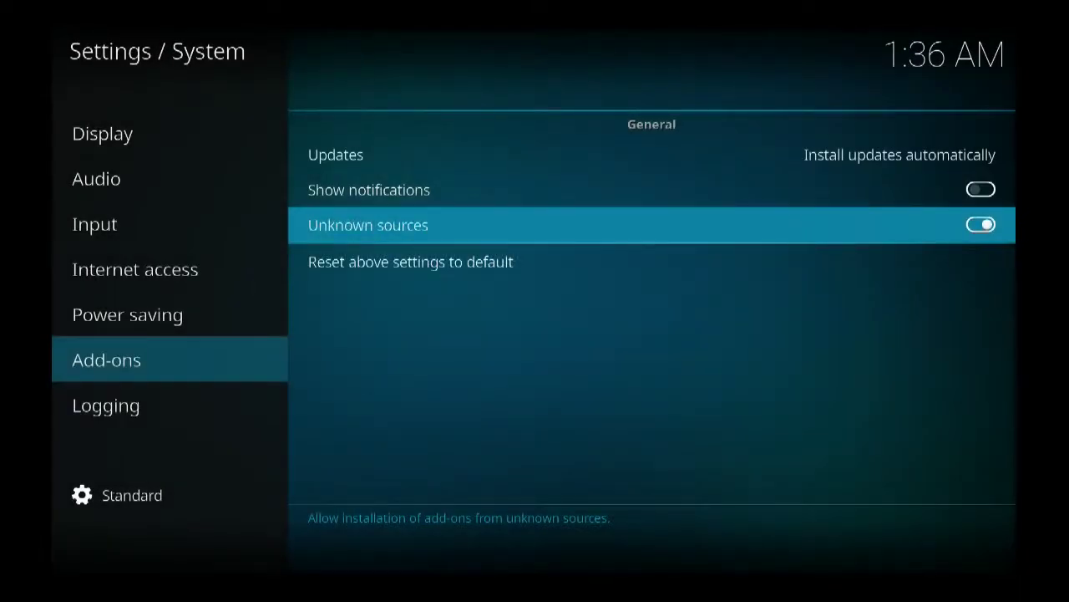
key("Escape")
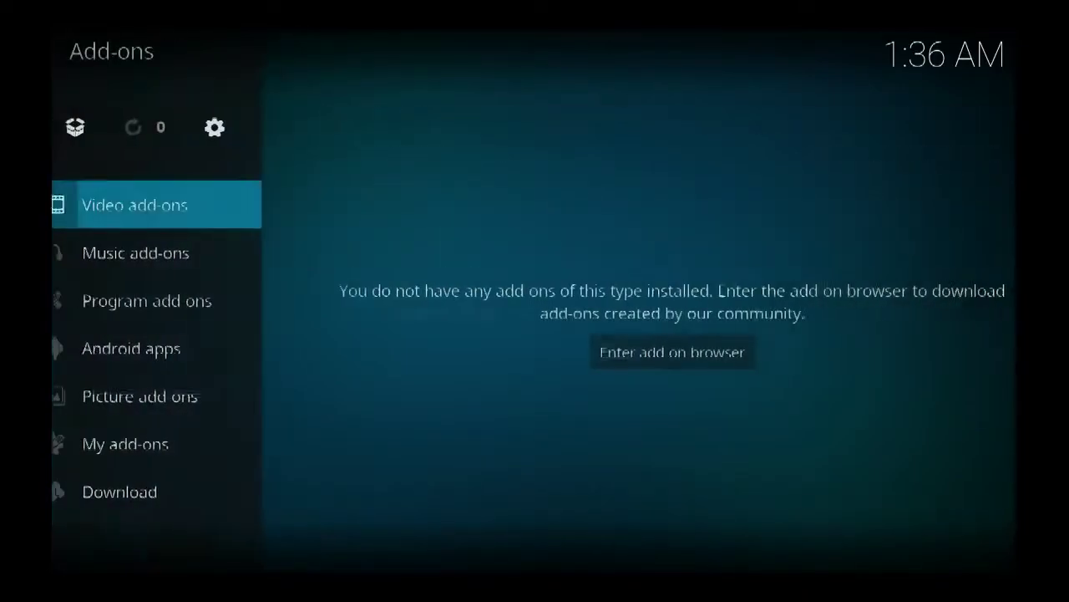
From the home screen, open File manager through the settings gear and select Add source.
key("Escape")
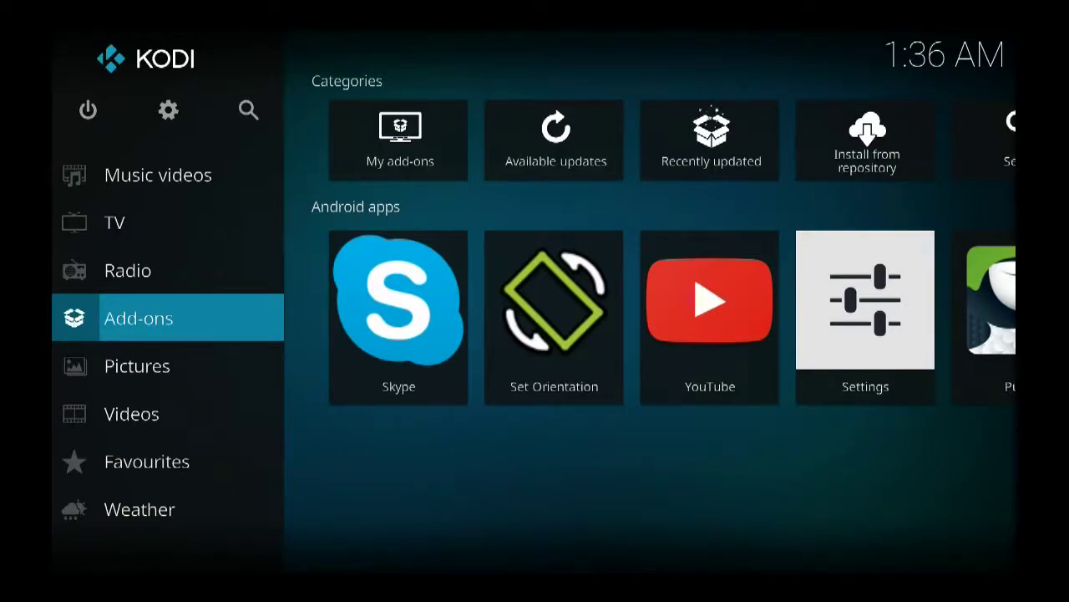
key("Up")
key("Up")
key("Up")
key("Up")
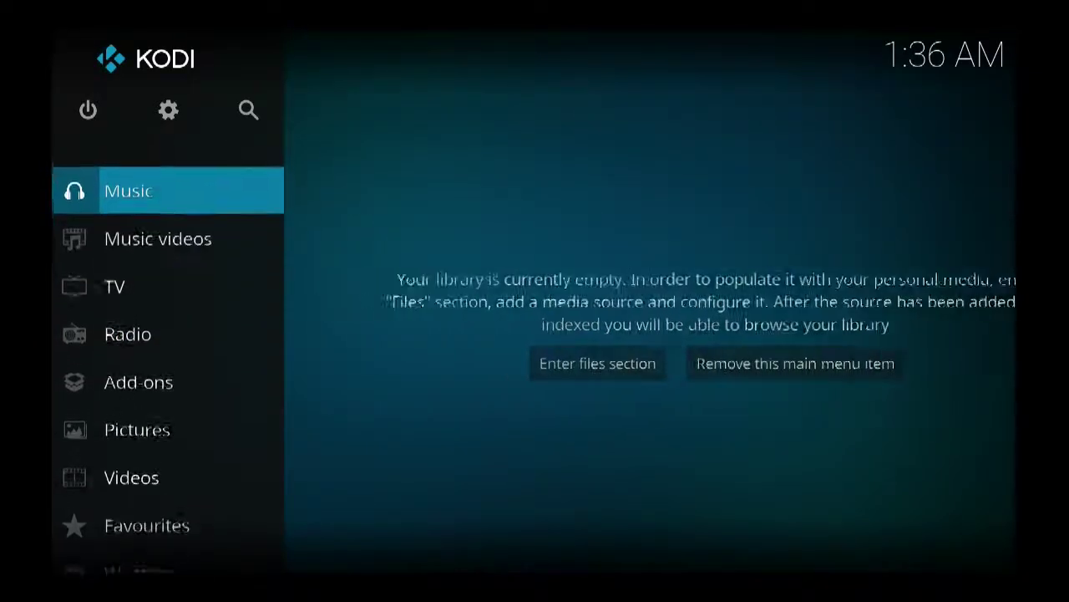
key("Up")
key("Up")
key("Up")
key("Right")
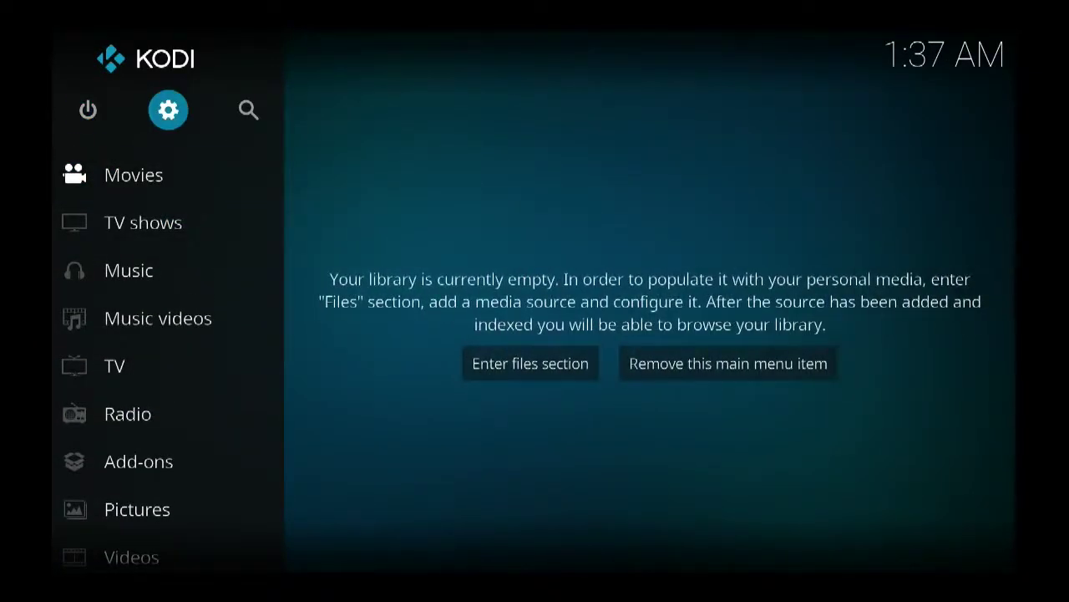
key("Return")
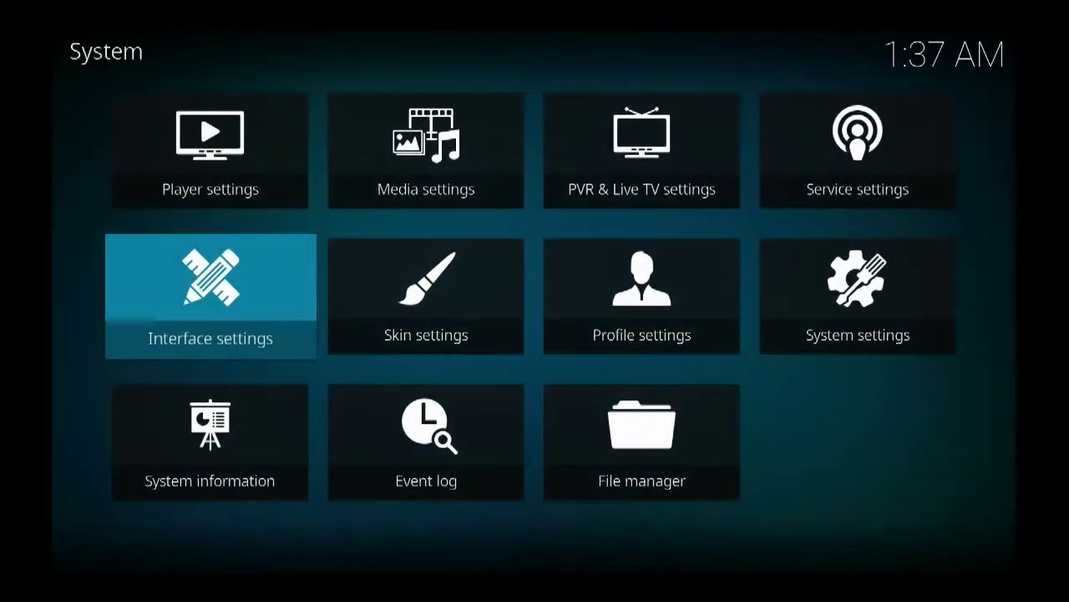
key("Down")
key("Right")
key("Right")
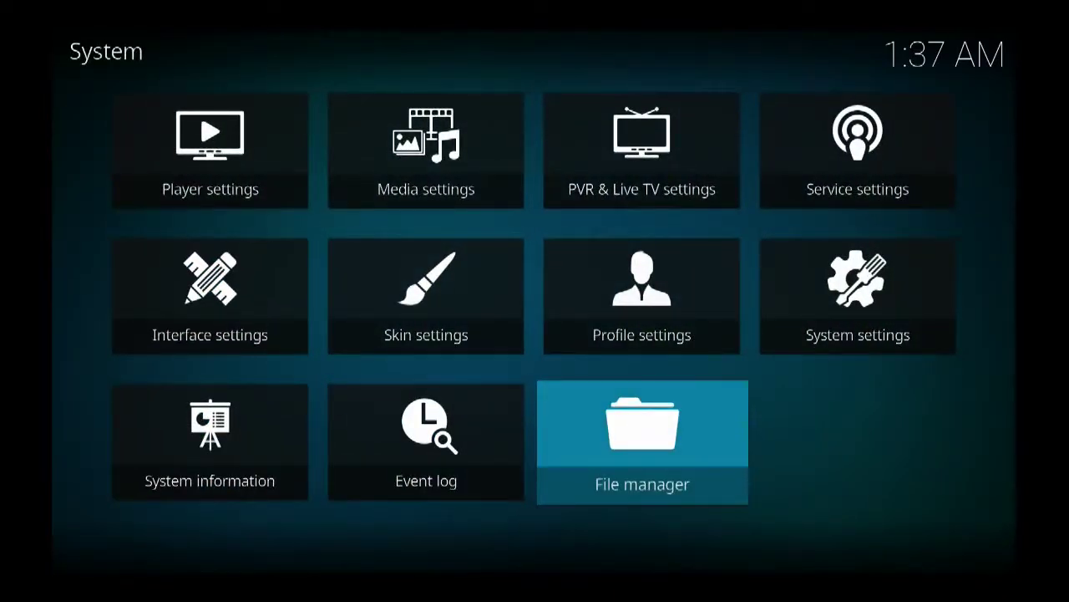
key("Return")
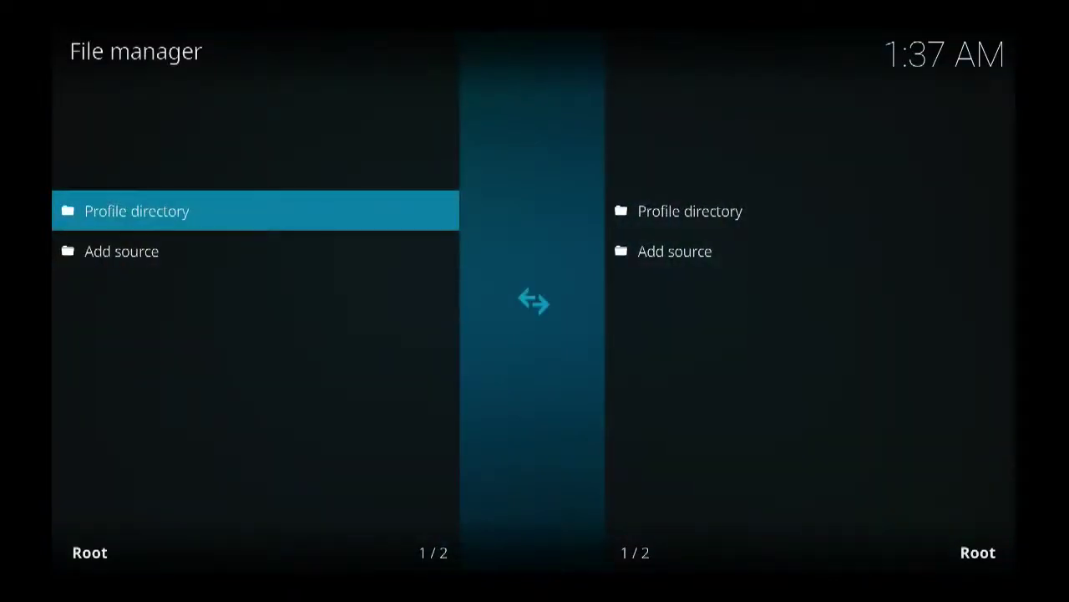
key("Down")
key("Up")
key("Down")
key("Return")
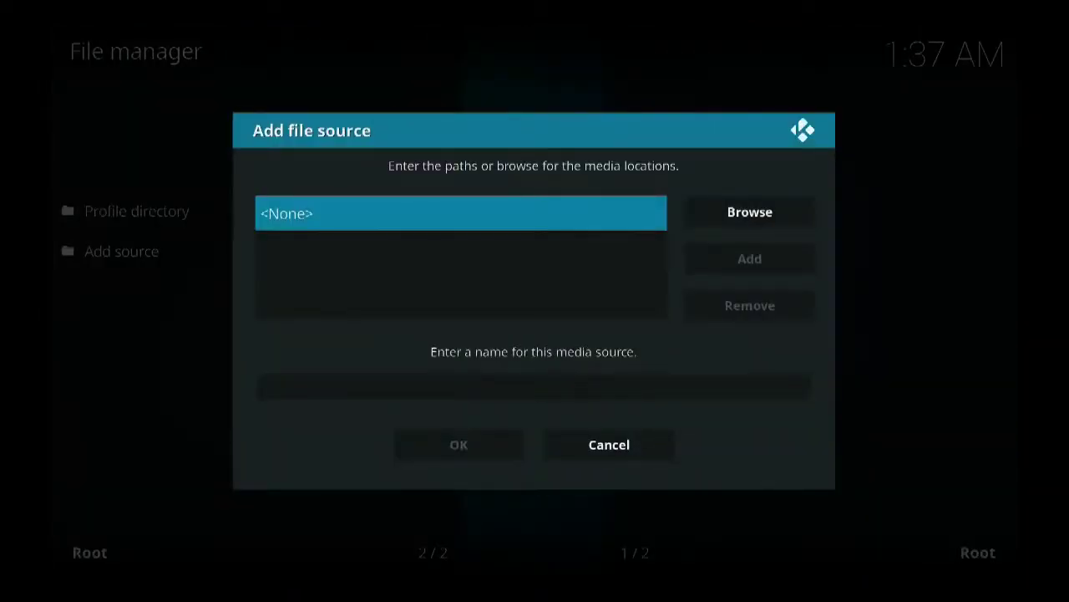
key("Return")
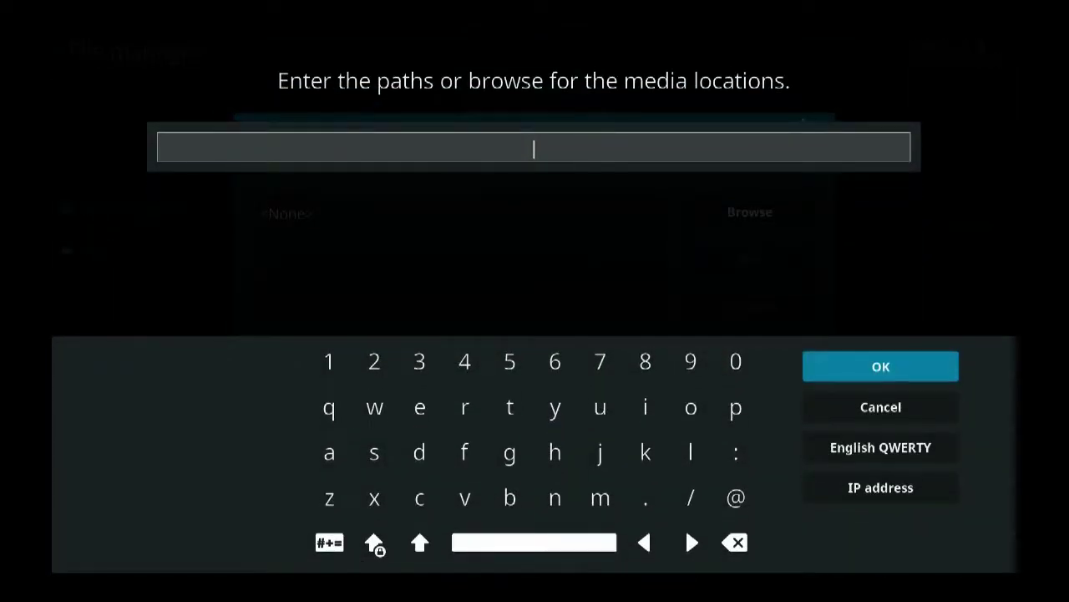
type("http://di")
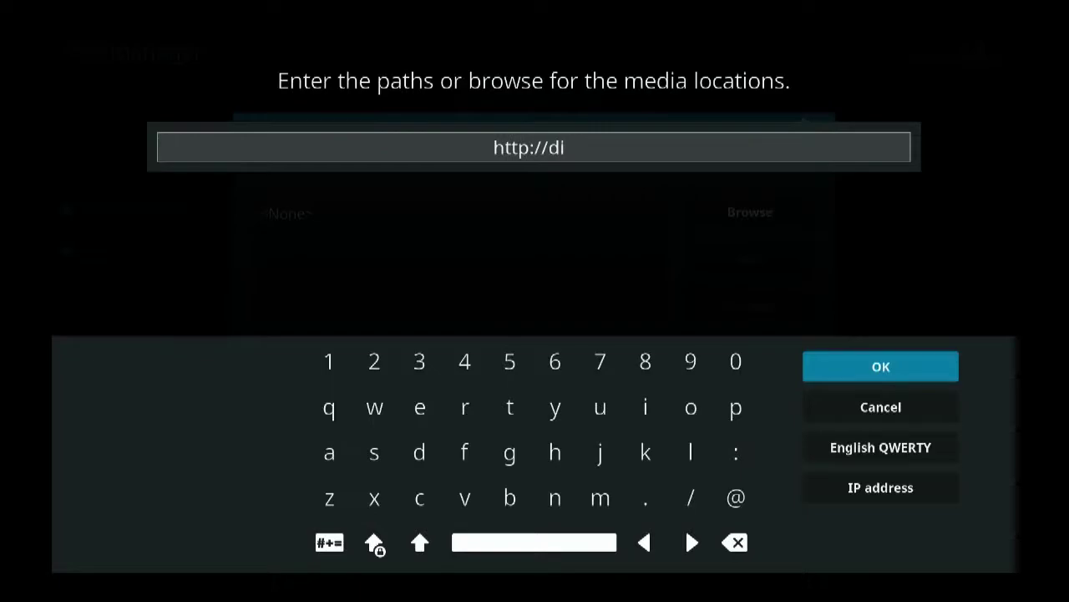
type("mi54")
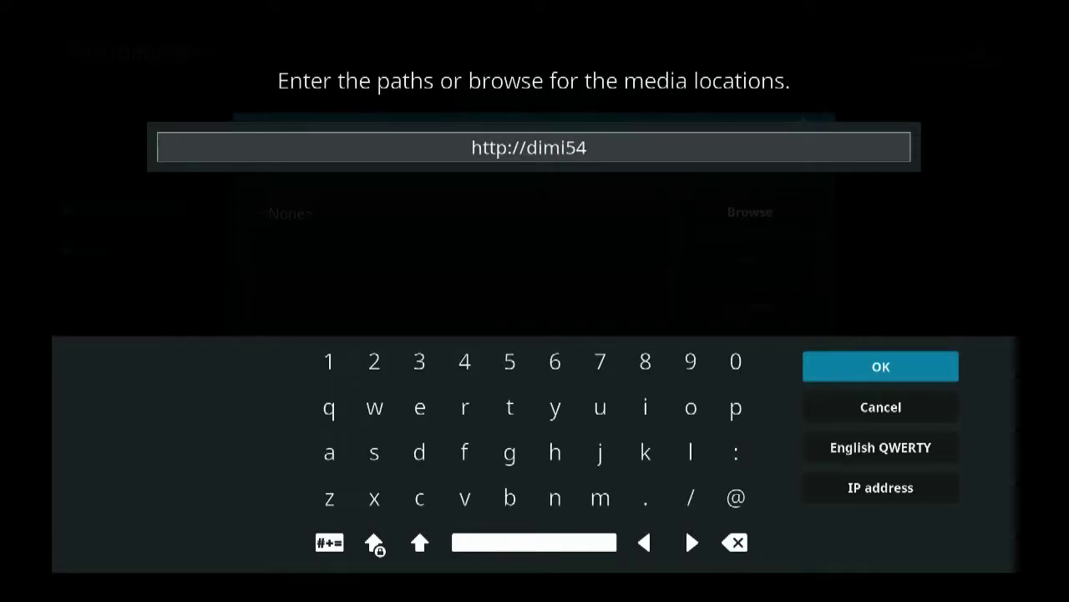
key("BackSpace")
key("BackSpace")
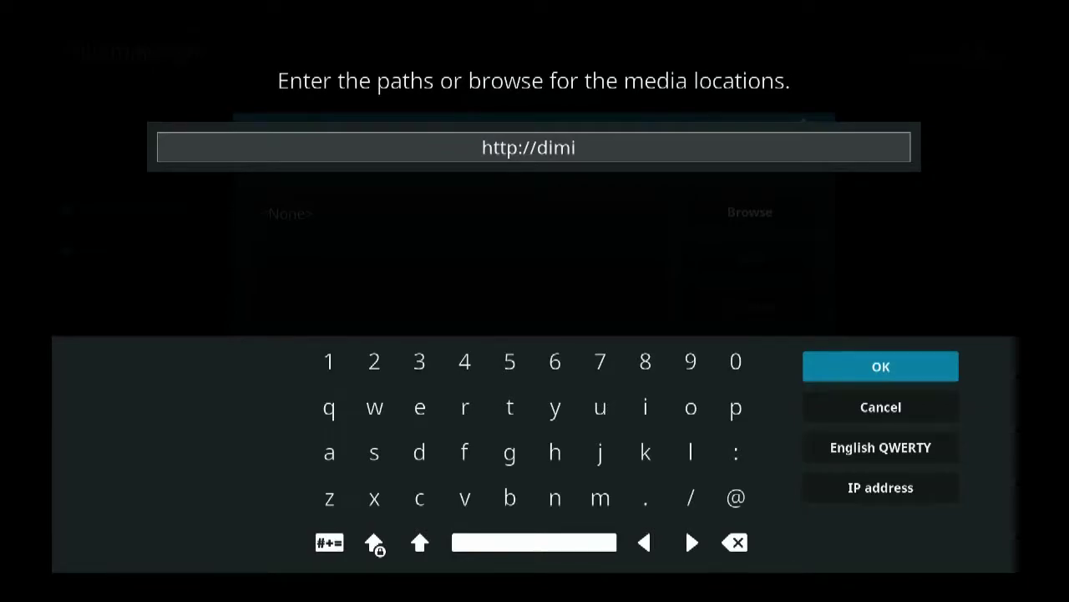
type("tro")
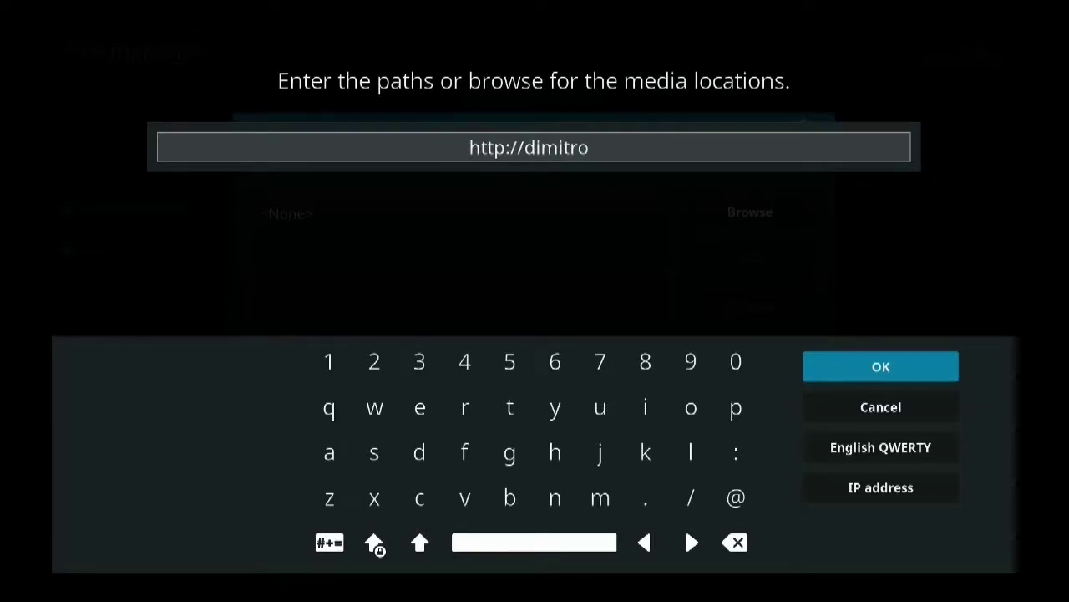
type("lo")
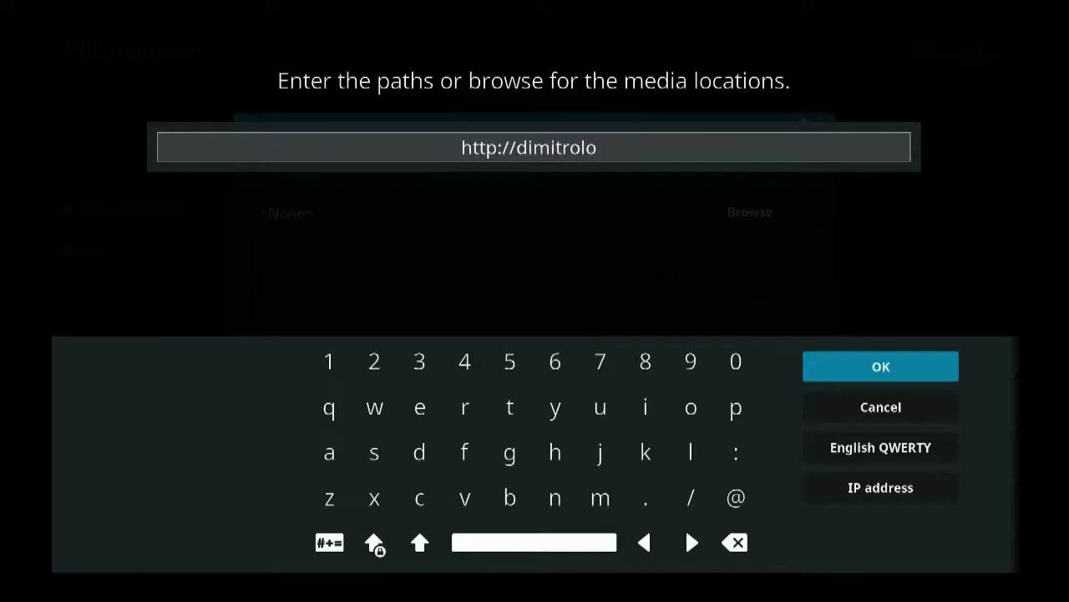
type("gy")
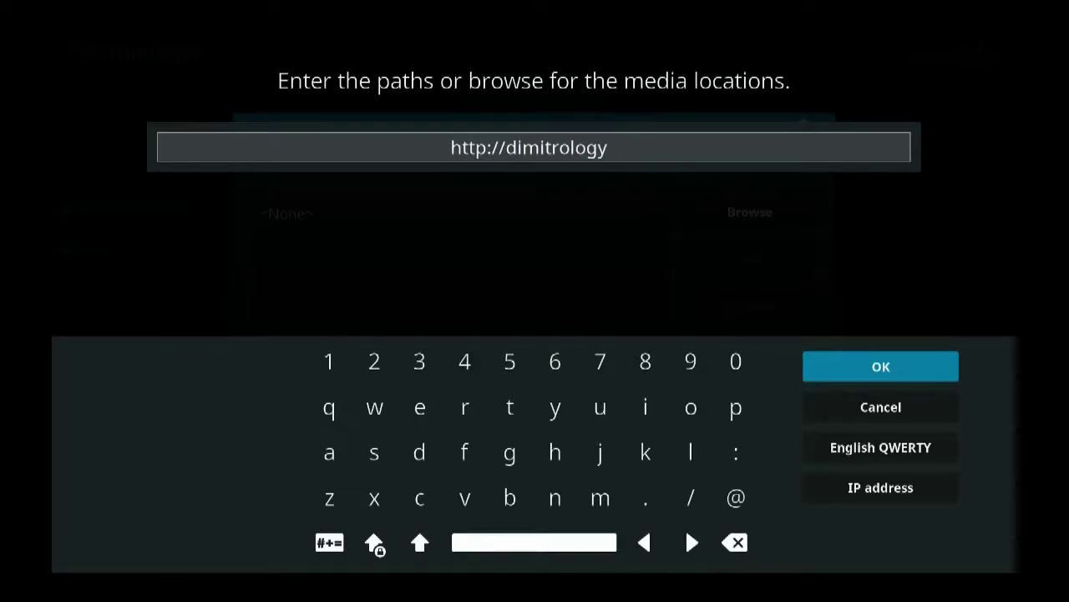
type(".com")
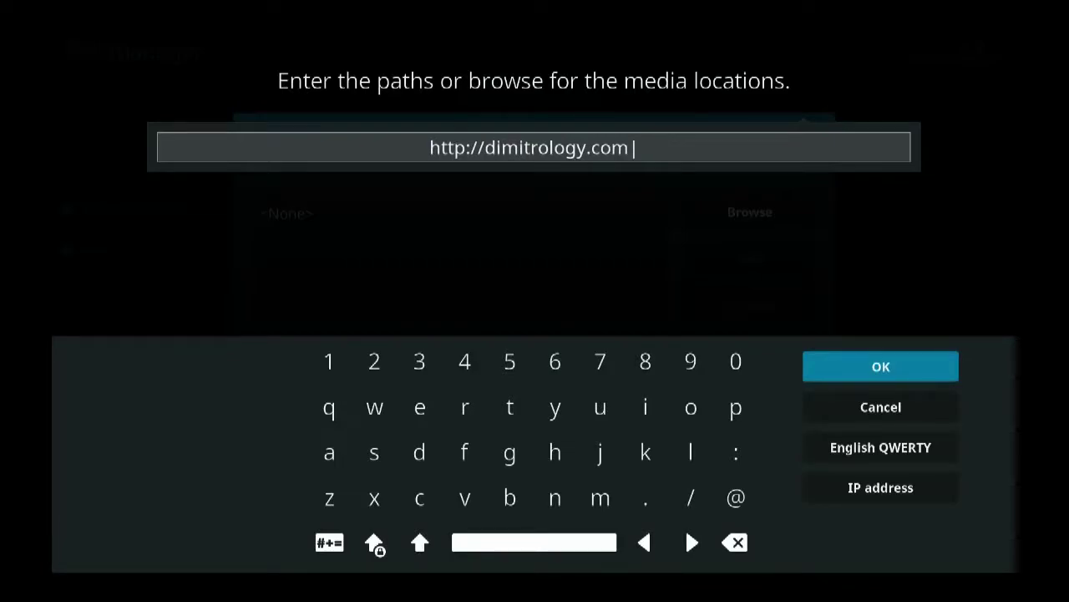
type("/")
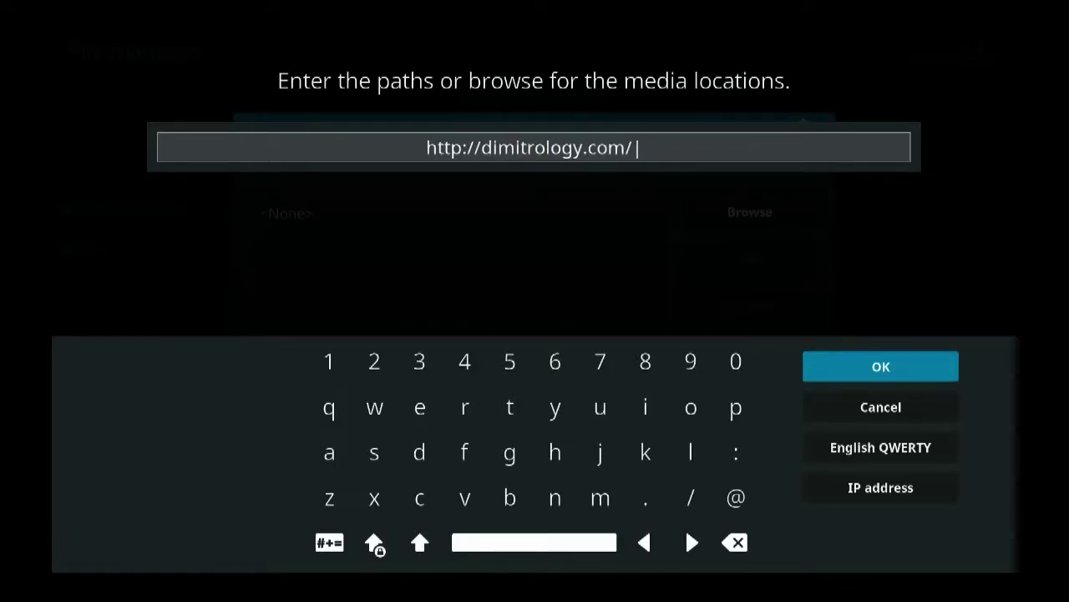
type("repo")
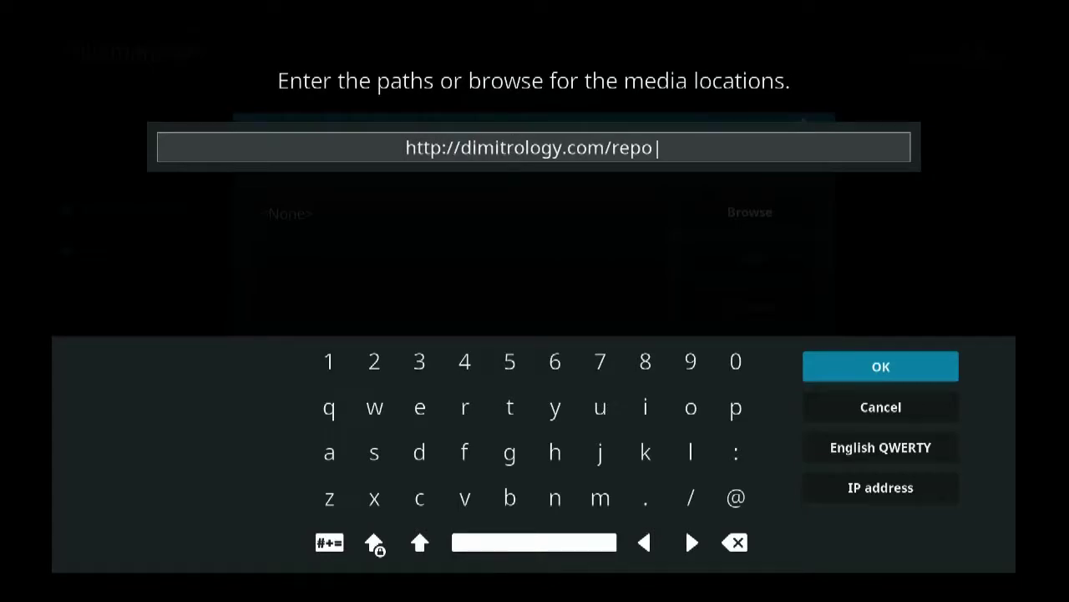
key("Return")
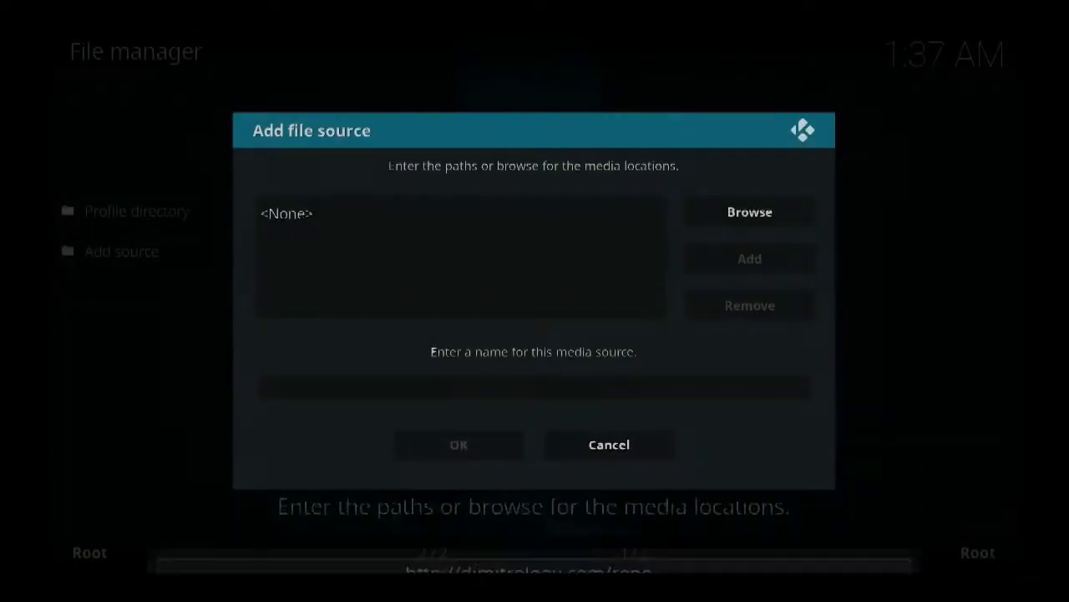
Change the source name from repo to Dimi and save the source.
key("Down")
key("Down")
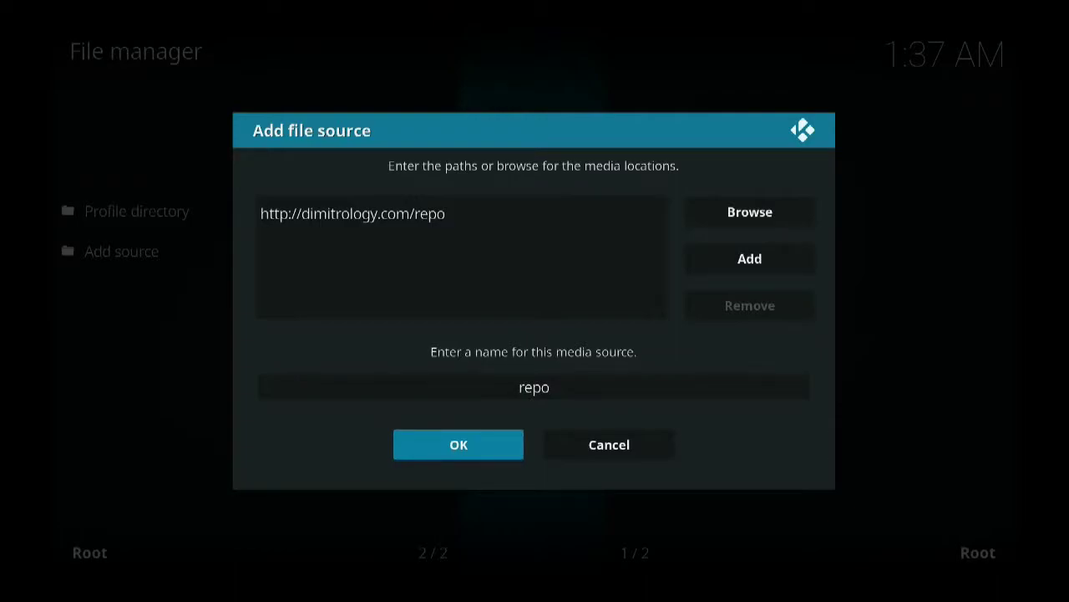
key("Up")
key("BackSpace")
key("BackSpace")
key("BackSpace")
key("BackSpace")
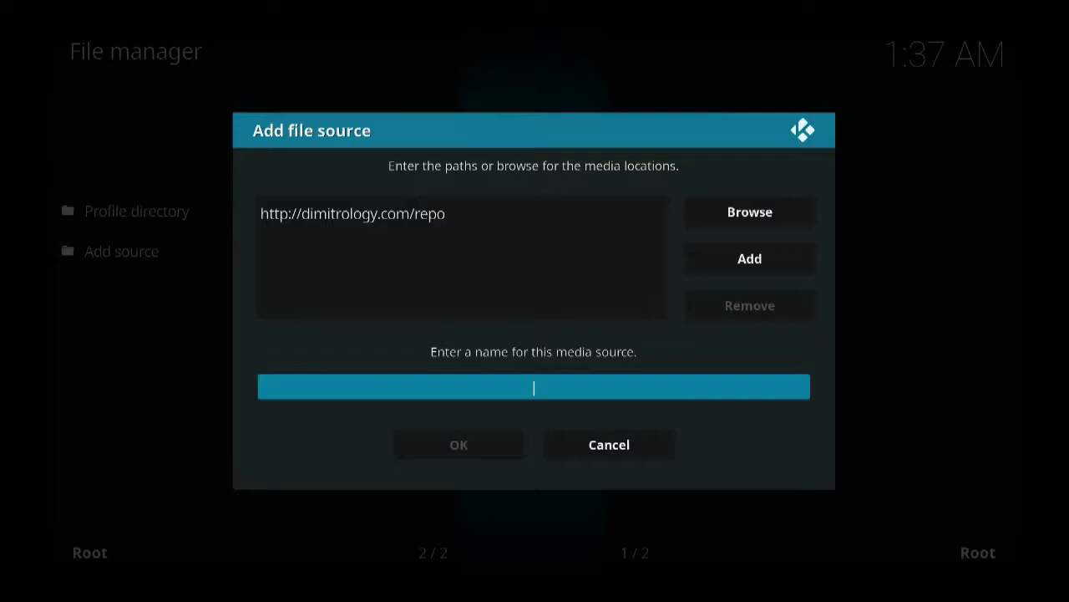
type("Dimi")
key("Down")
key("Return")
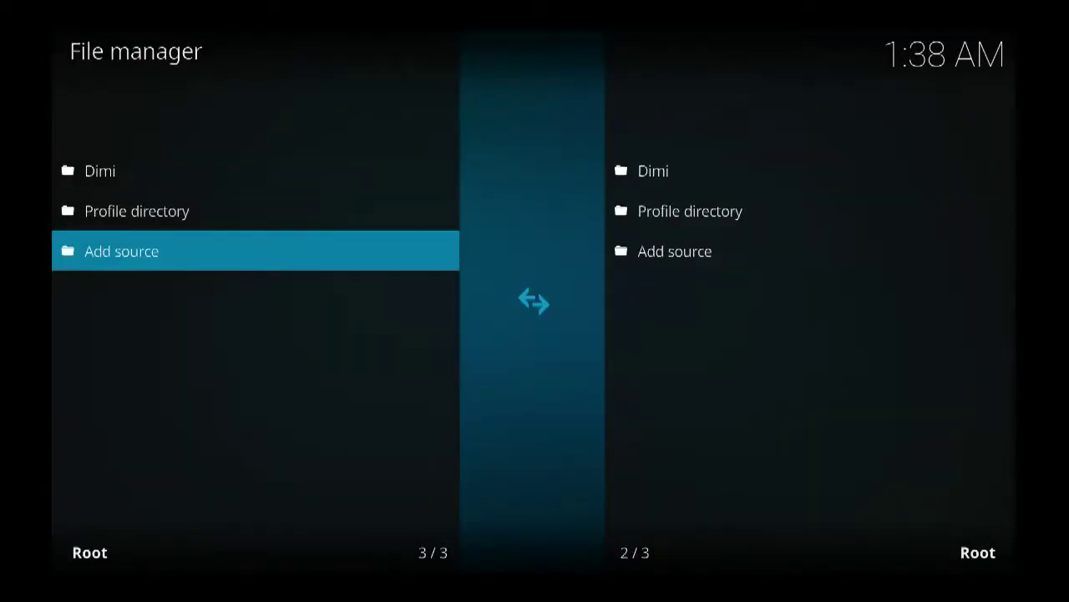
Return home, open the Add-on browser from Add-ons and highlight Install from zip file.
key("Escape")
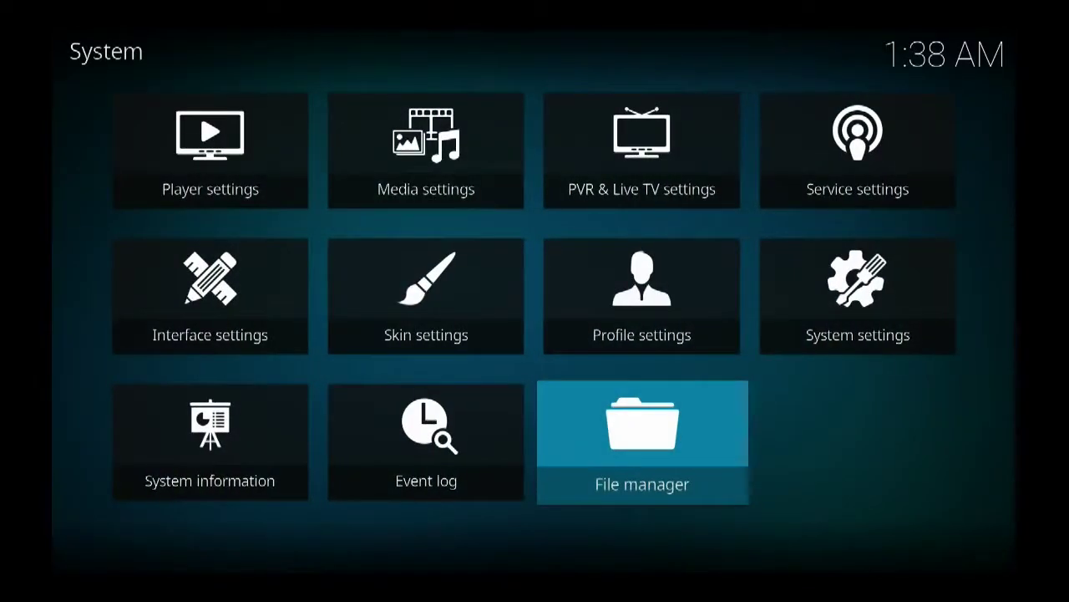
key("Escape")
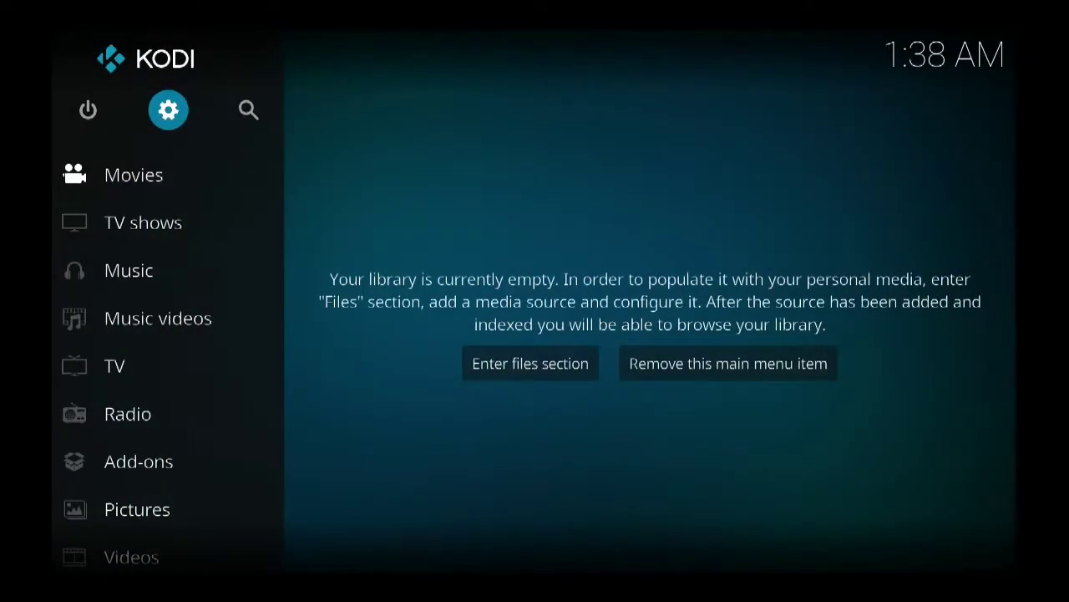
key("Down")
key("Down")
key("Down")
key("Down")
key("Down")
key("Down")
key("Down")
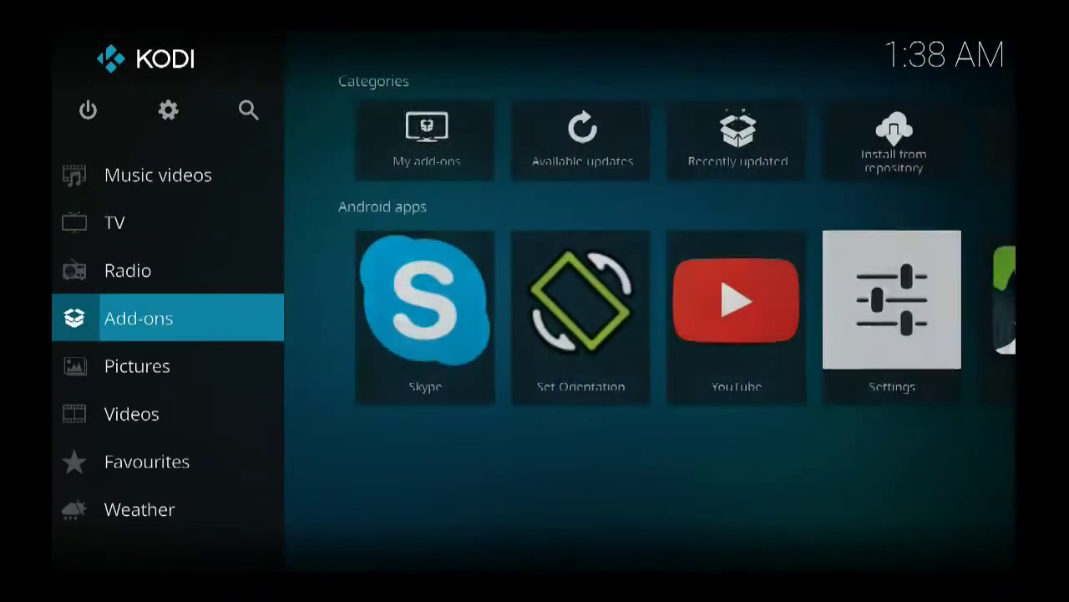
key("Return")
key("Up")
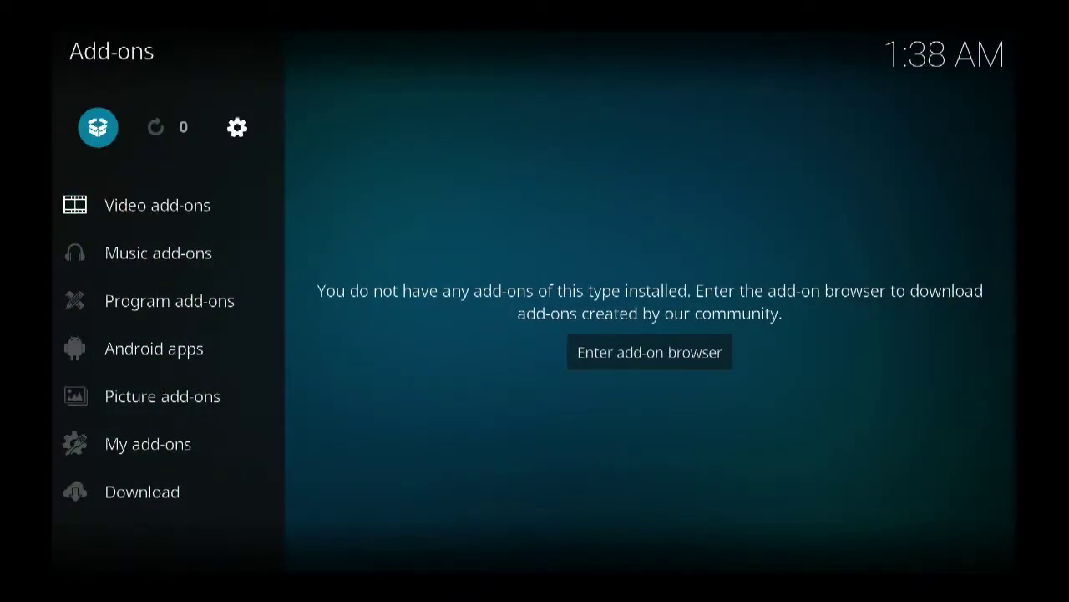
key("Return")
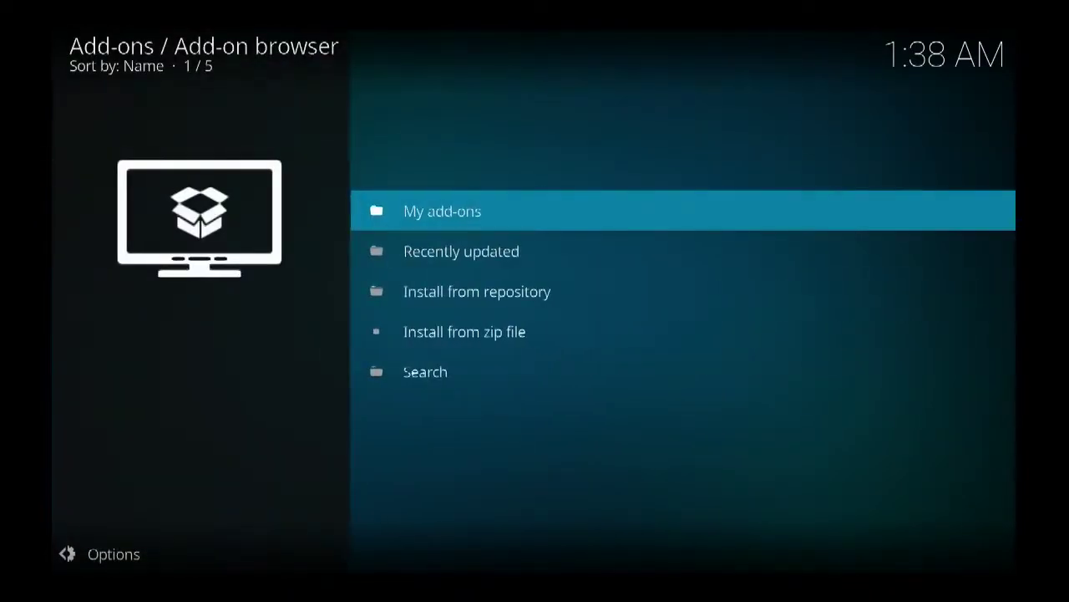
key("Down")
key("Down")
key("Down")
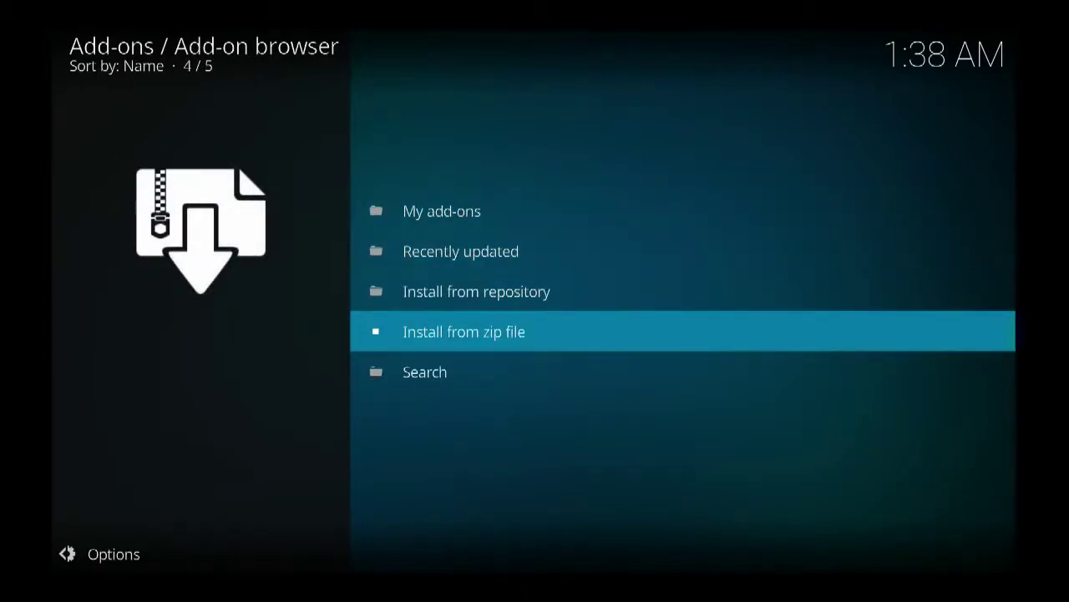
Install plugin.video.dimitv.zip from the Dimi source using Install from zip file.
key("Return")
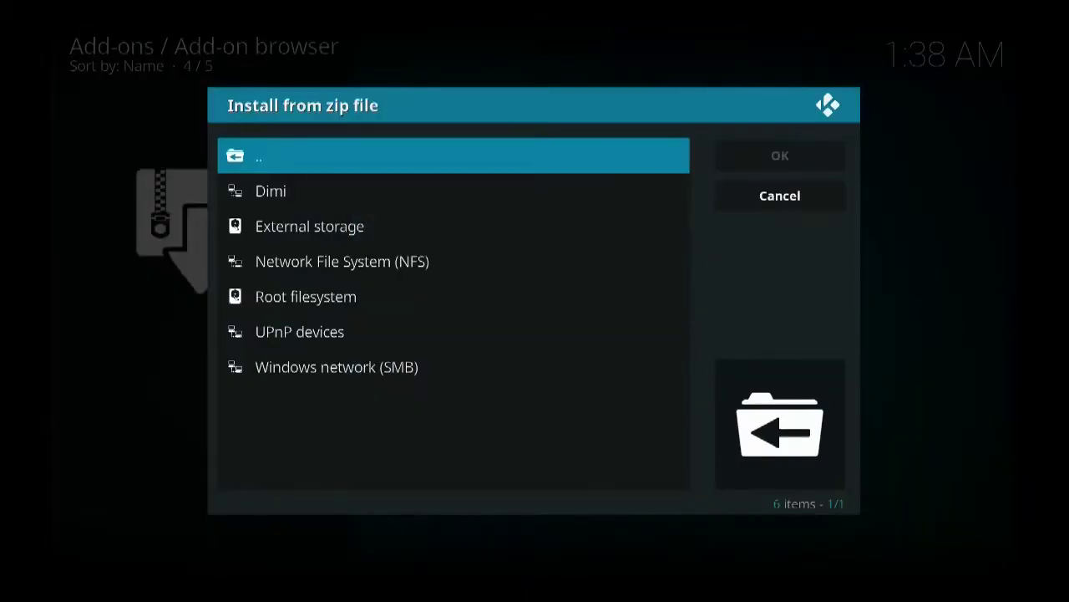
key("Down")
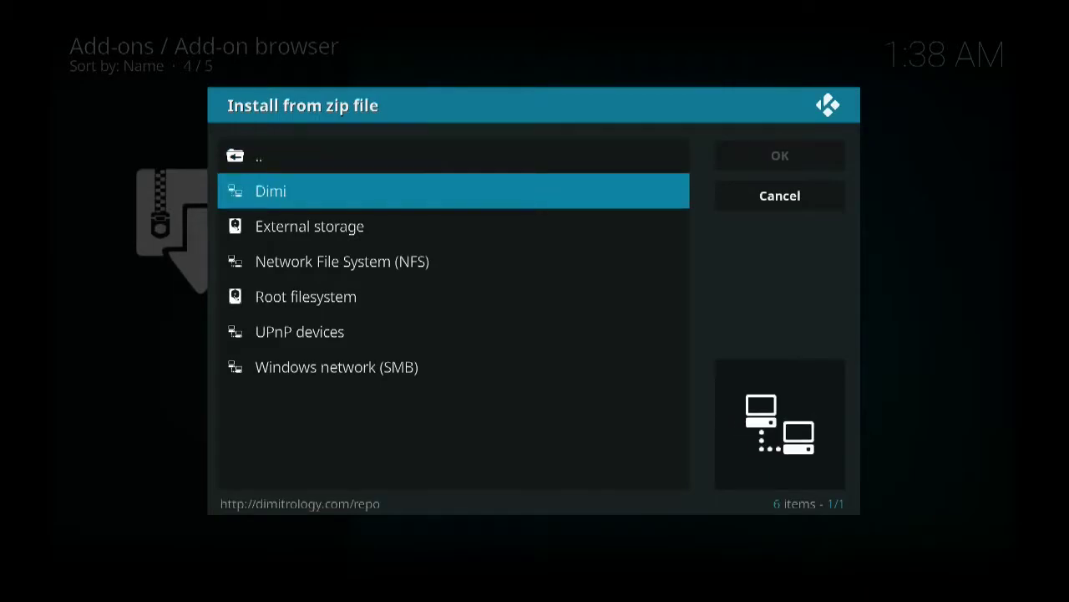
key("Return")
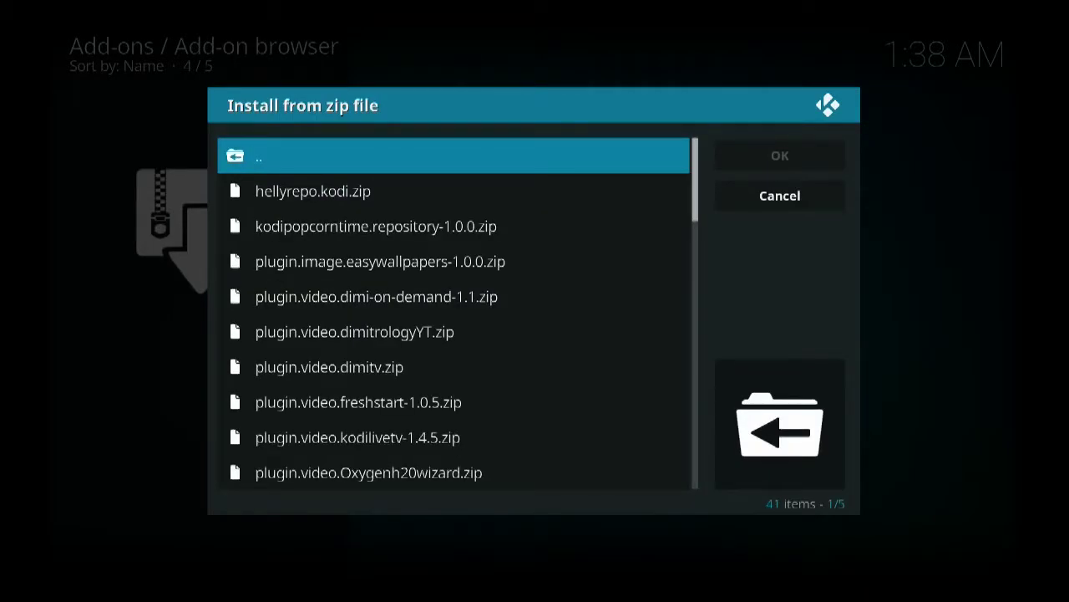
key("Down")
key("Down")
key("Down")
key("Down")
key("Down")
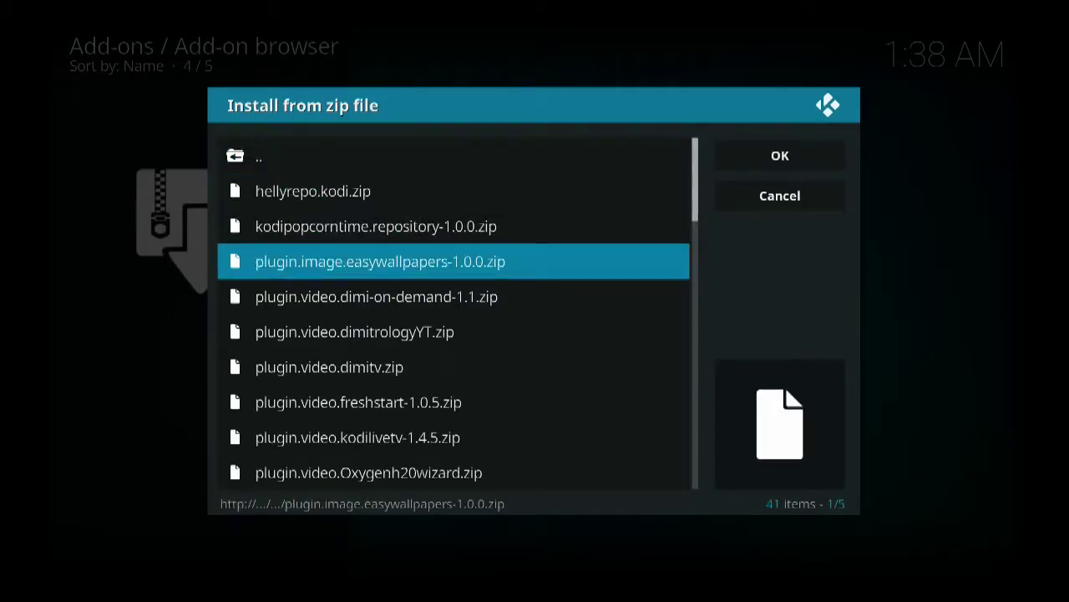
key("Down")
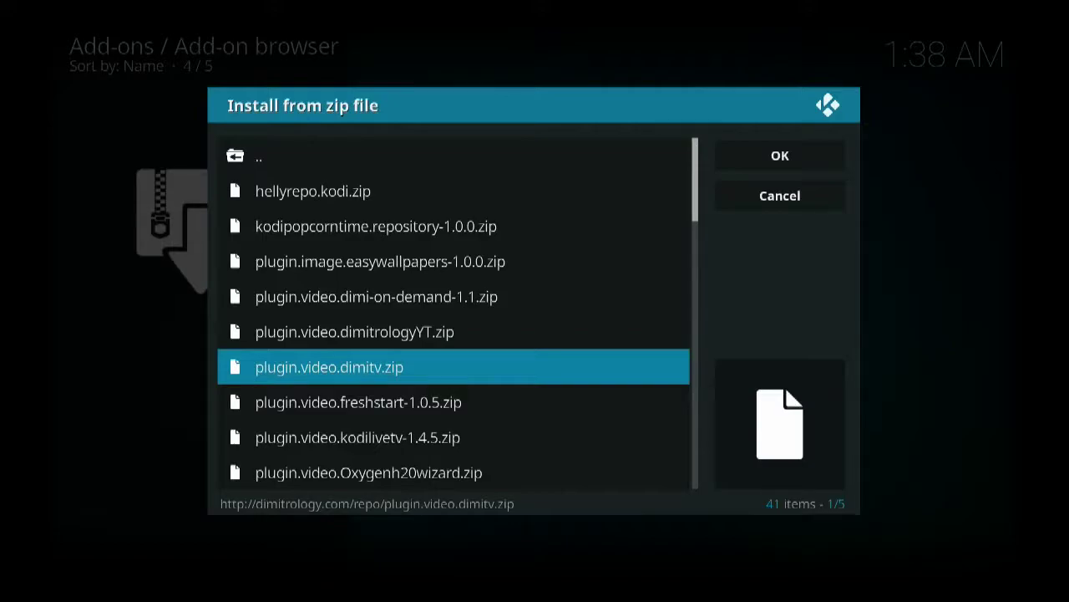
key("Return")
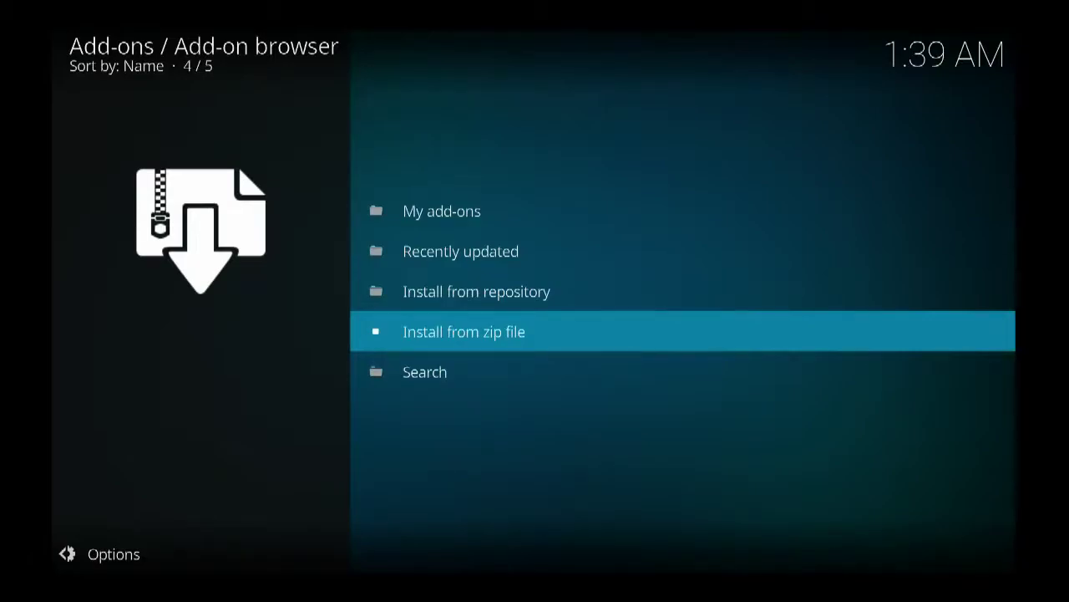
Return to Kodi home and open the DIMITROLOGY TV wizard's settings, highlighting the Code field.
key("BackSpace")
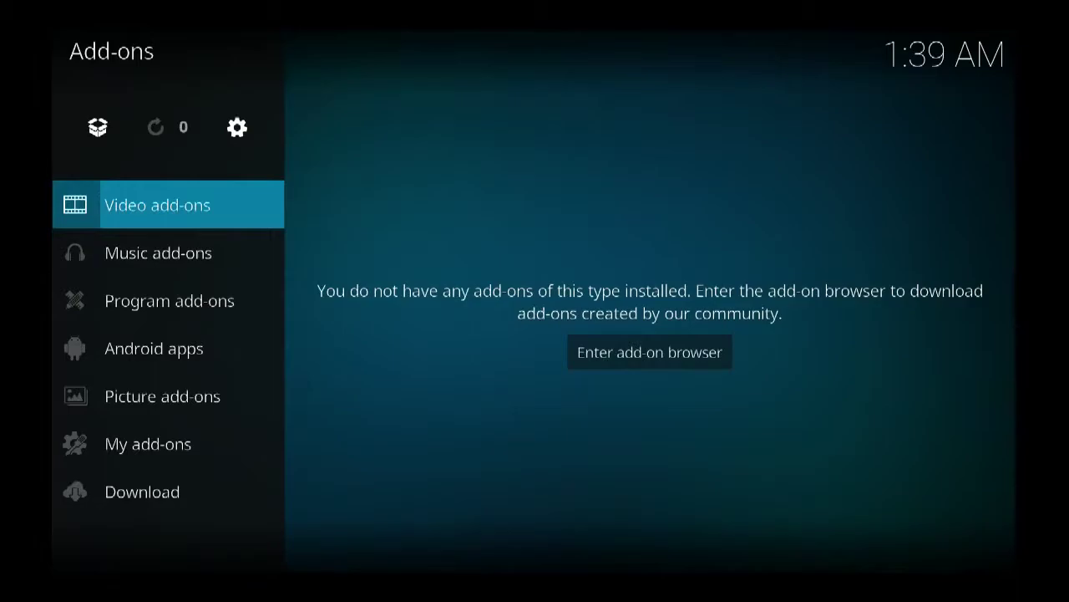
key("BackSpace")
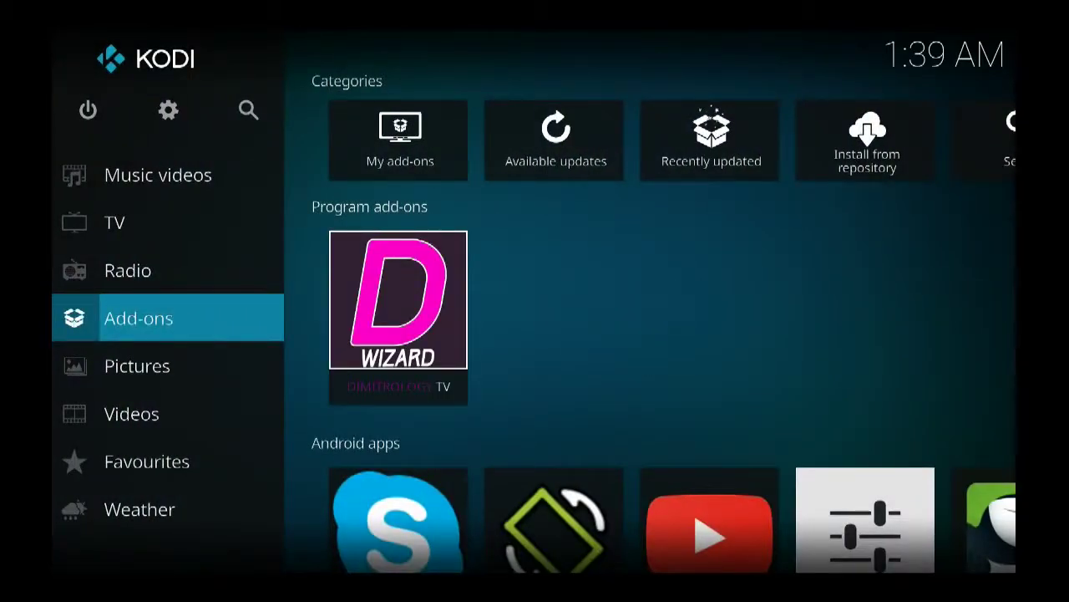
key("Right")
key("Down")
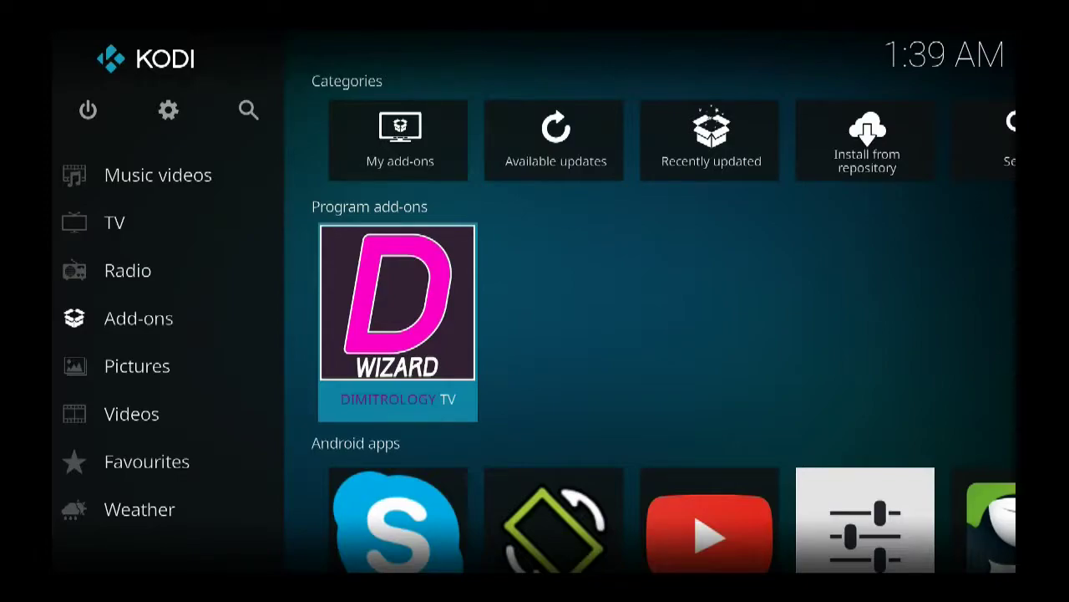
key("c")
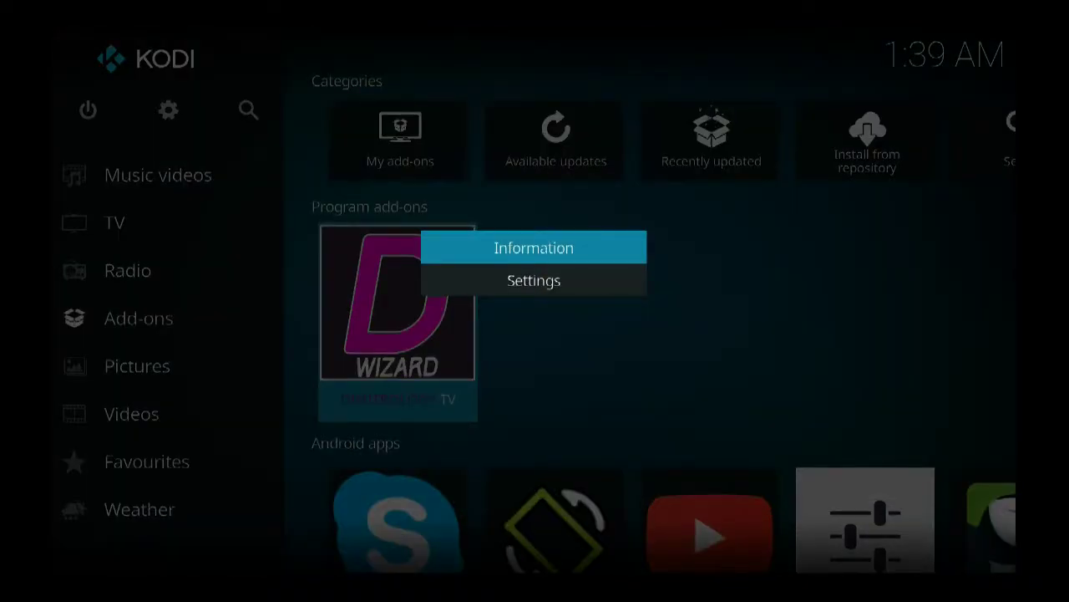
key("Down")
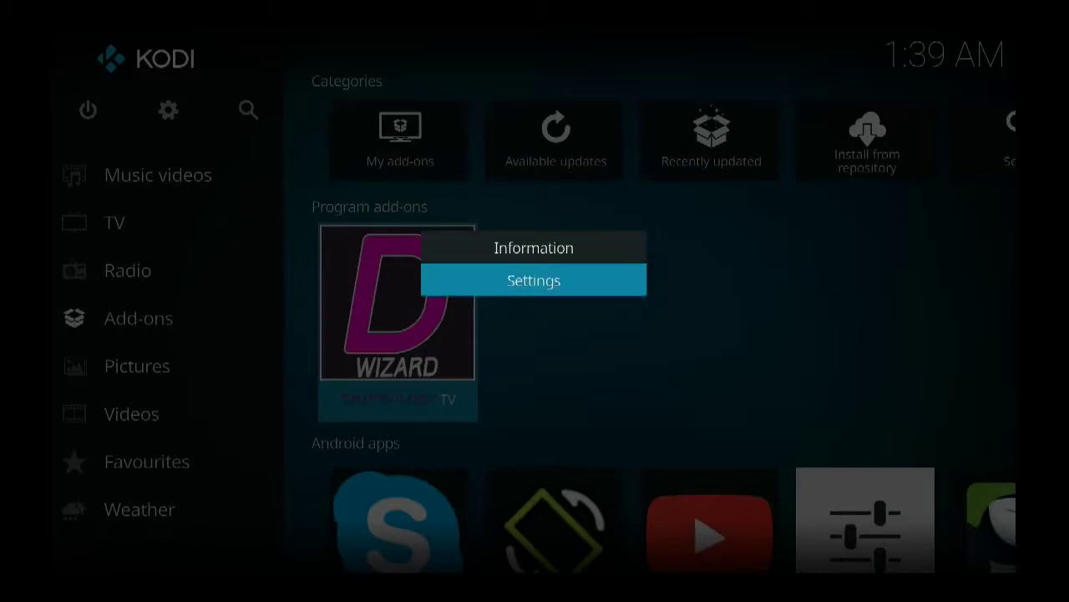
key("Return")
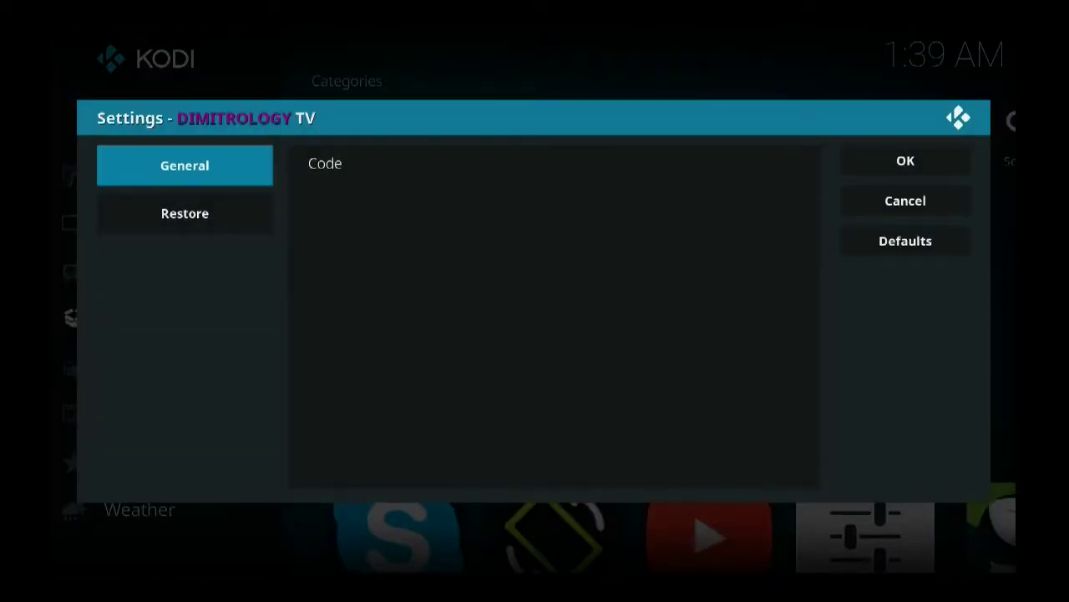
key("Right")
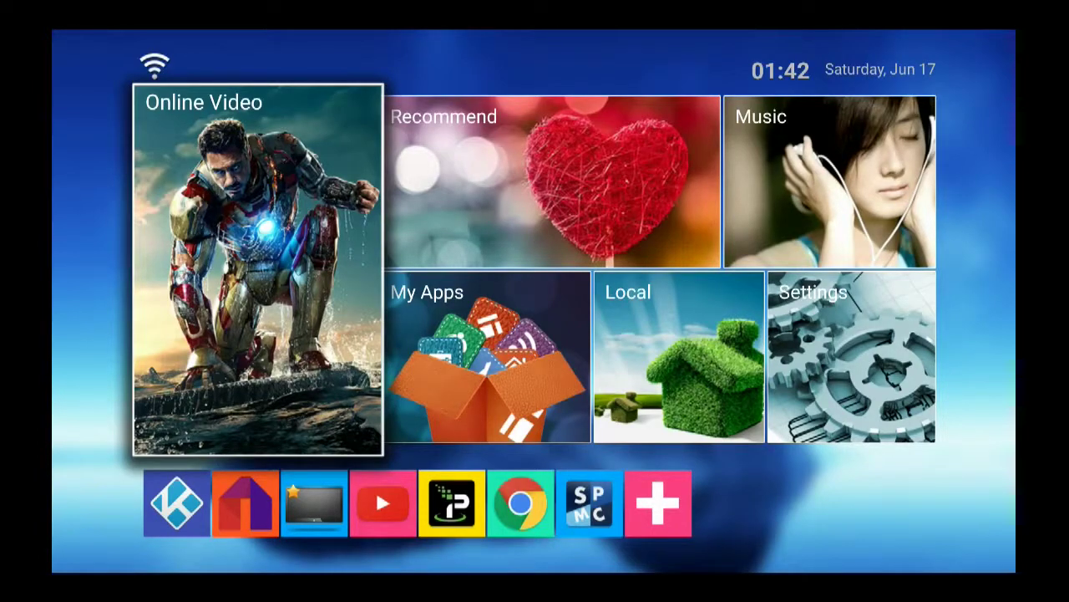
Launch Chrome from the TV box home screen and clear its address bar.
key("Down")
key("Right")
key("Right")
key("Right")
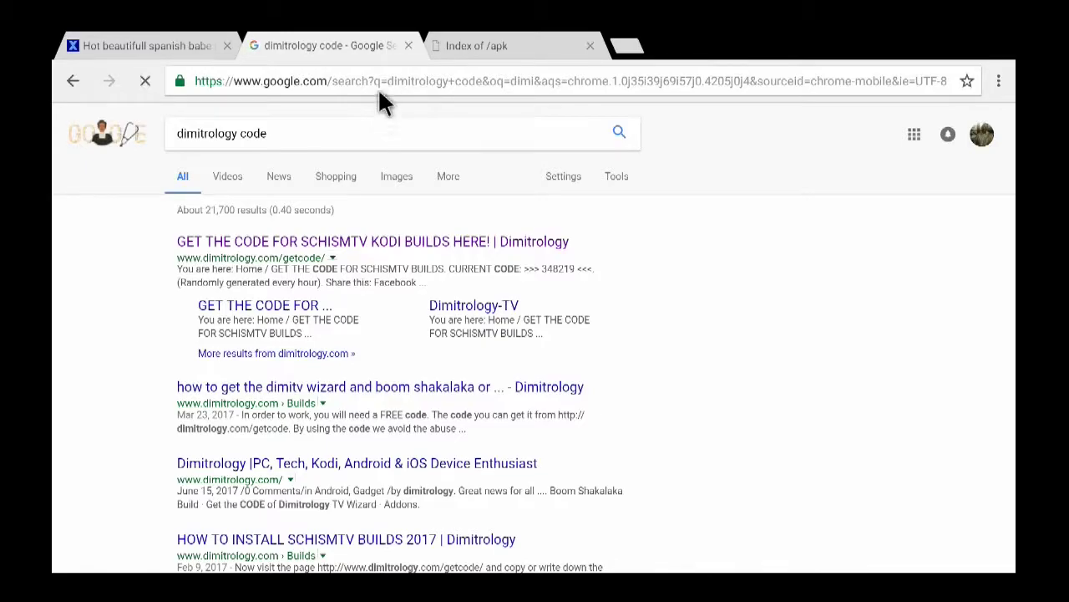
left_click(317, 78)
left_click(319, 82)
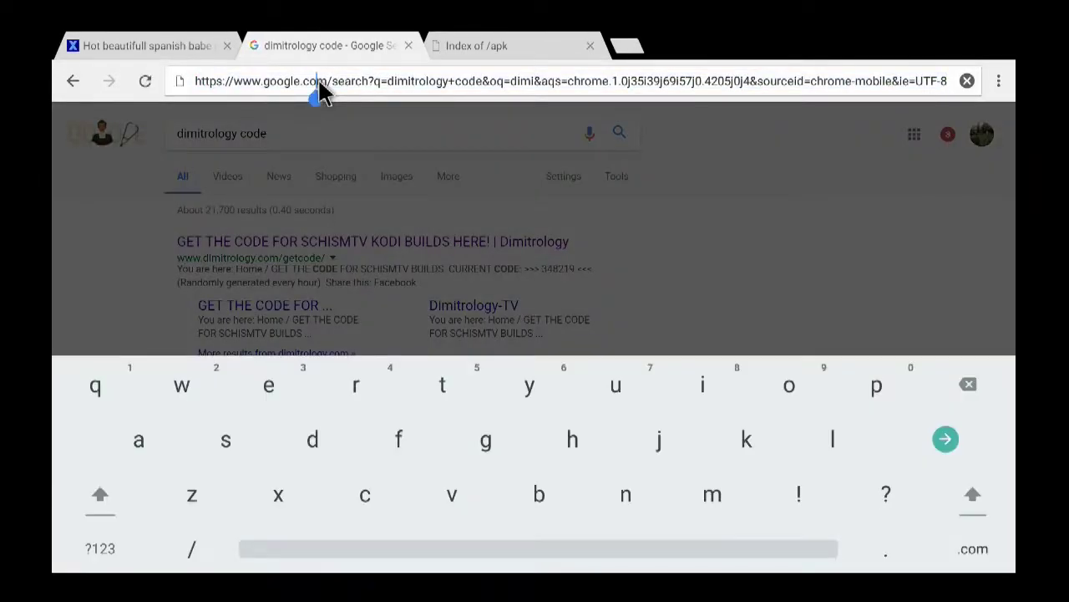
left_click(967, 81)
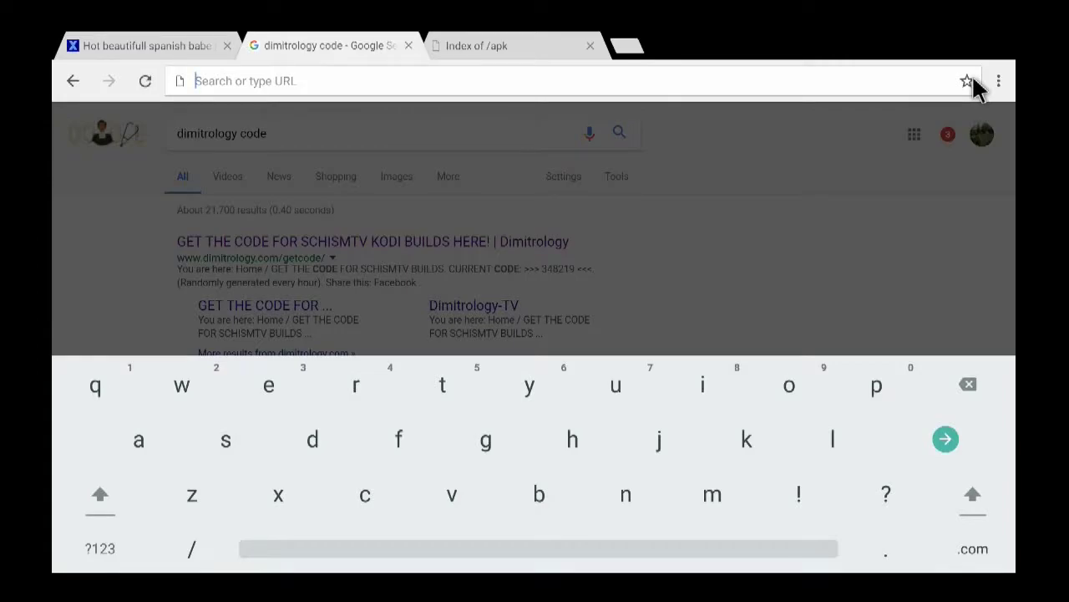
Search 'dimitrology code' and open the dimitrology.com getcode result page.
type("di")
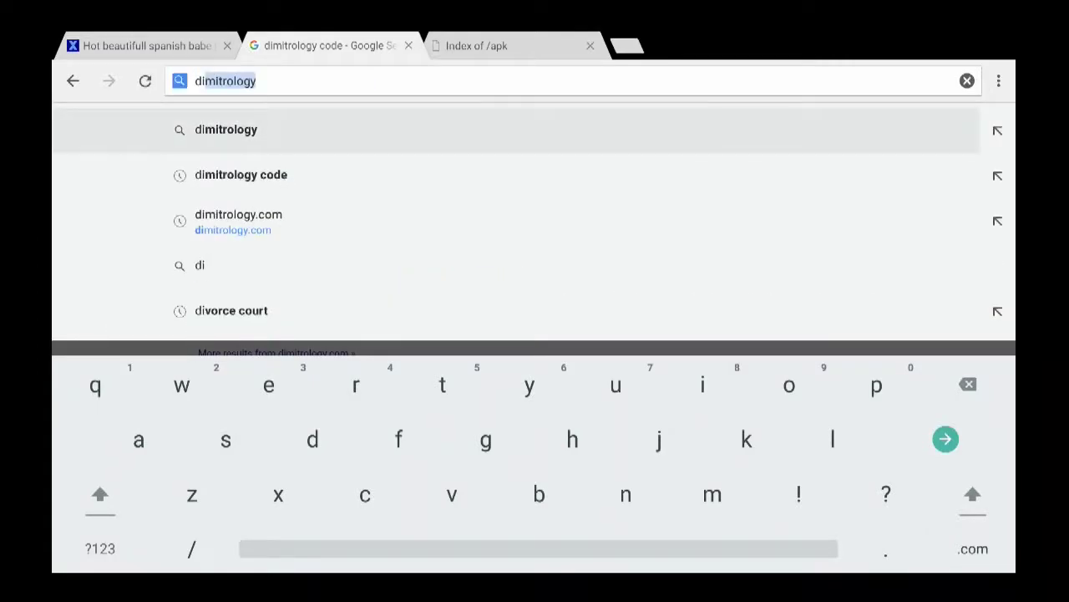
left_click(255, 177)
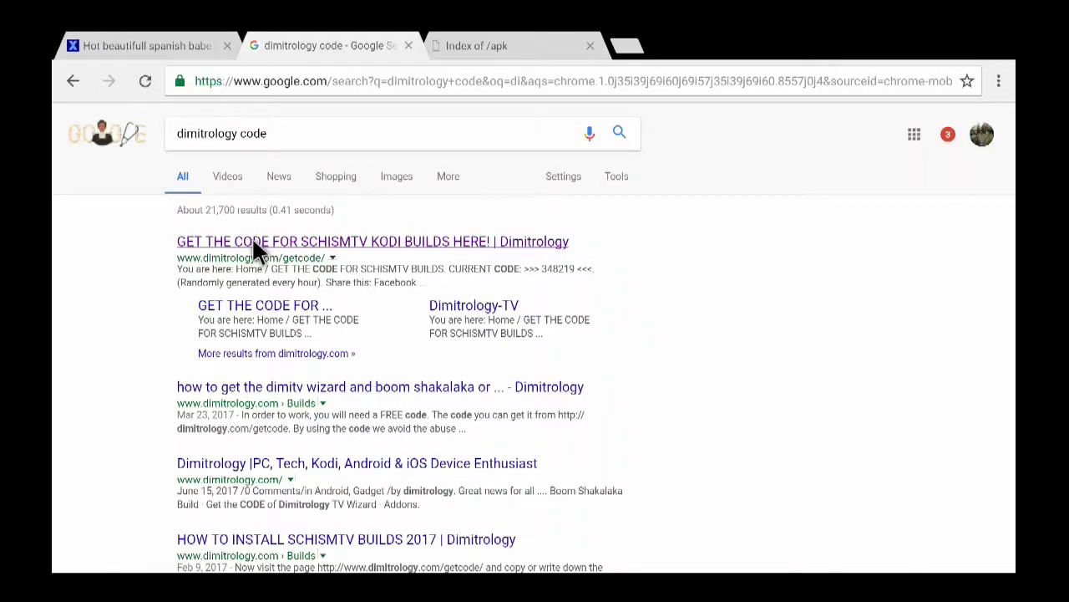
left_click(253, 240)
left_click(253, 239)
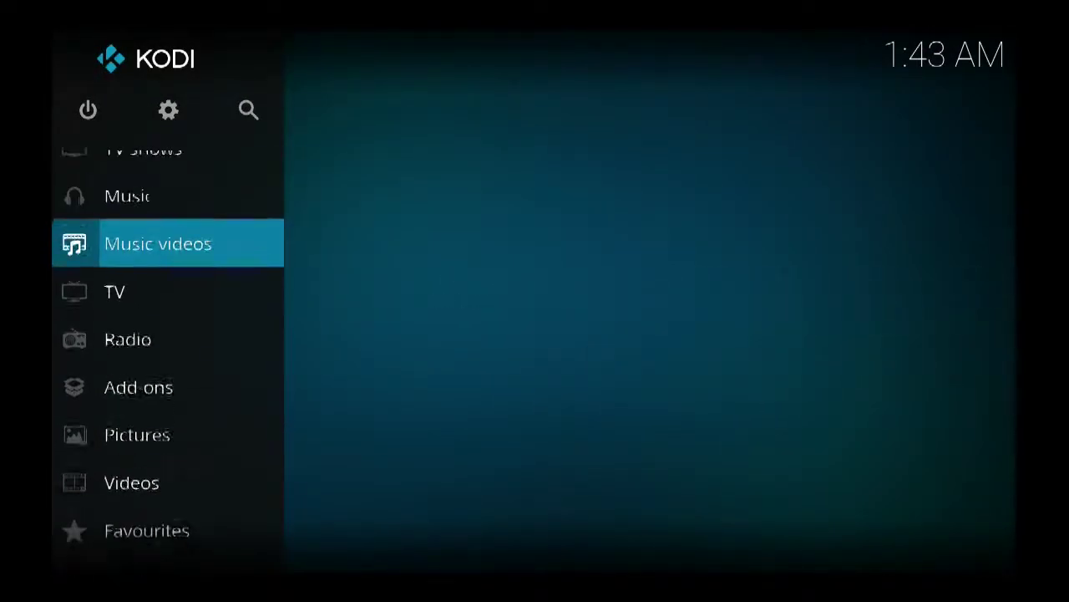
Open the DIMITROLOGY TV wizard's settings from Add-ons and bring up the empty Code entry box.
key("Right")
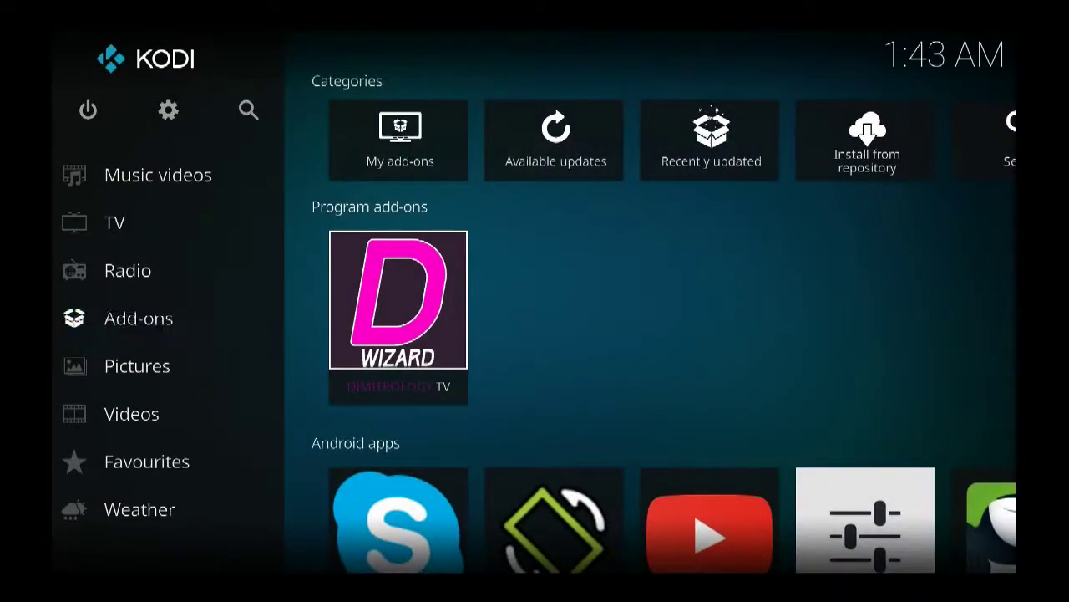
key("Down")
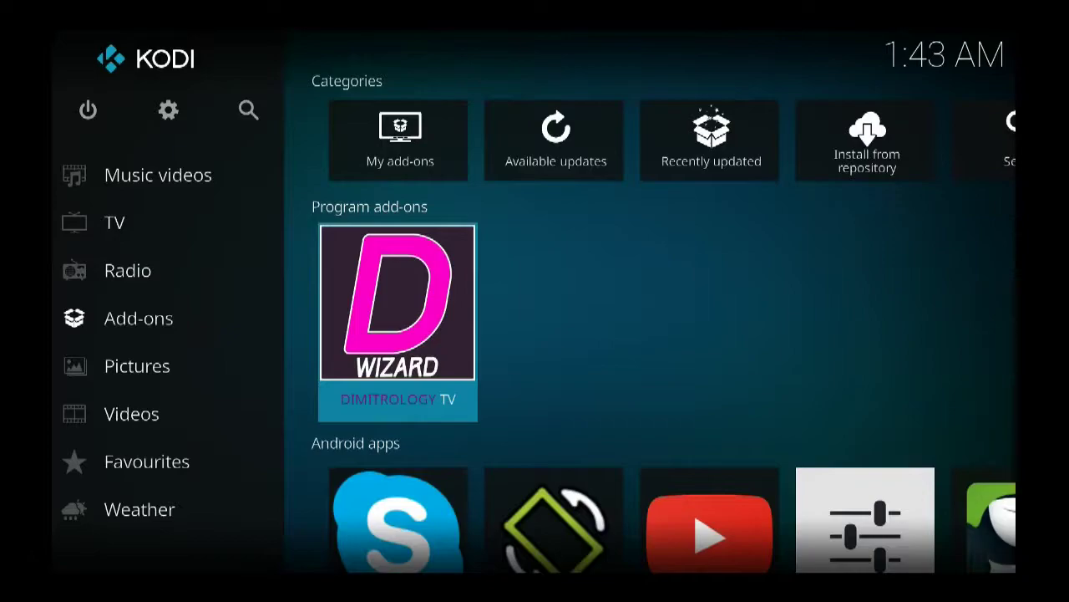
key("c")
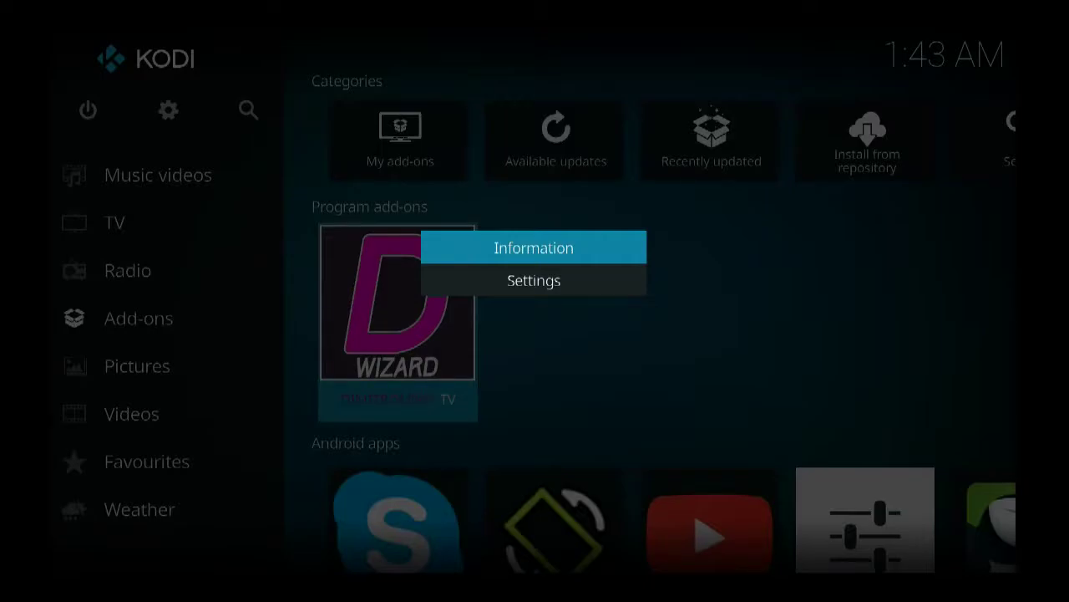
key("Down")
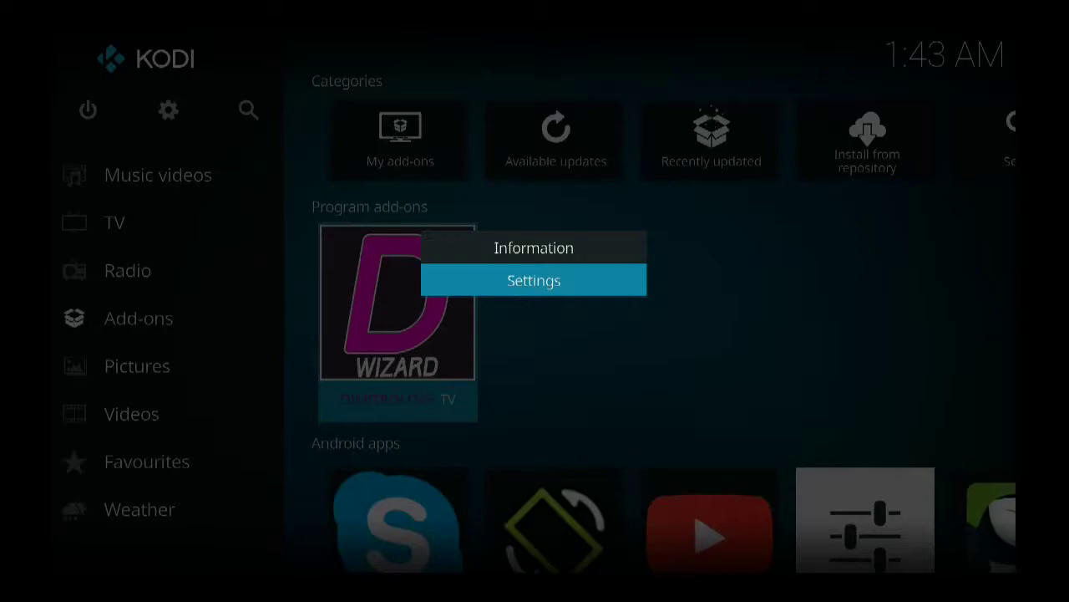
key("Return")
key("Right")
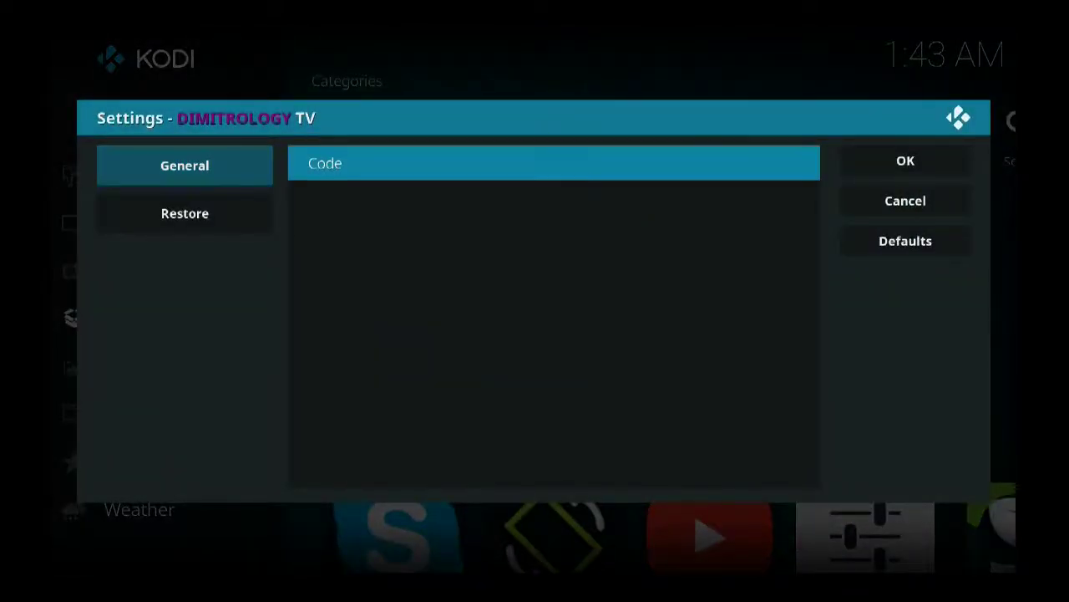
key("Return")
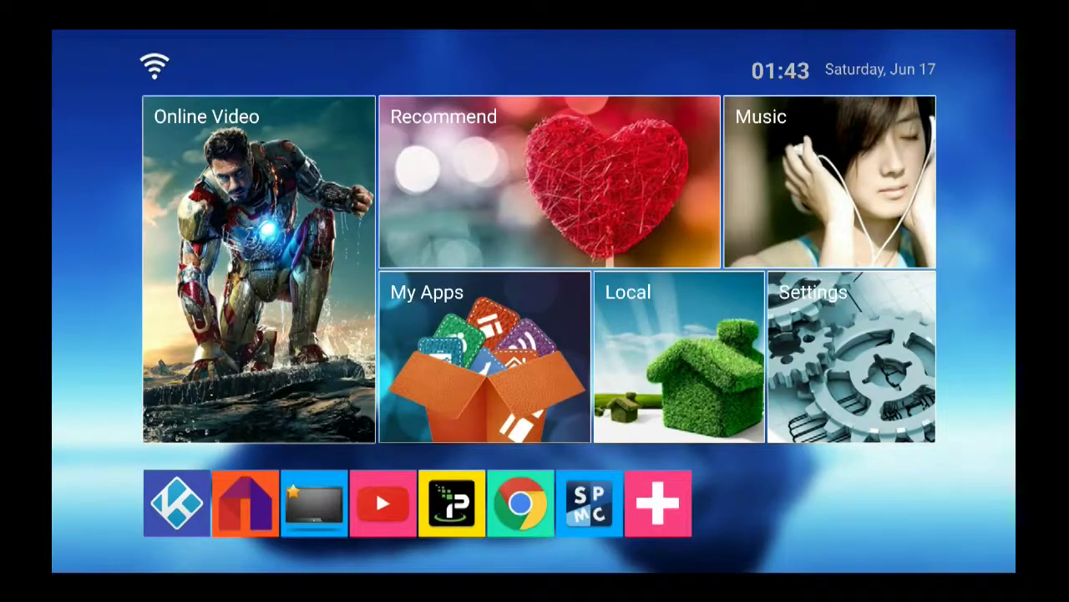
Scroll up the dimitrology.com getcode page in Chrome to reveal the CURRENT CODE line.
key("Right")
key("Right")
key("Right")
key("Right")
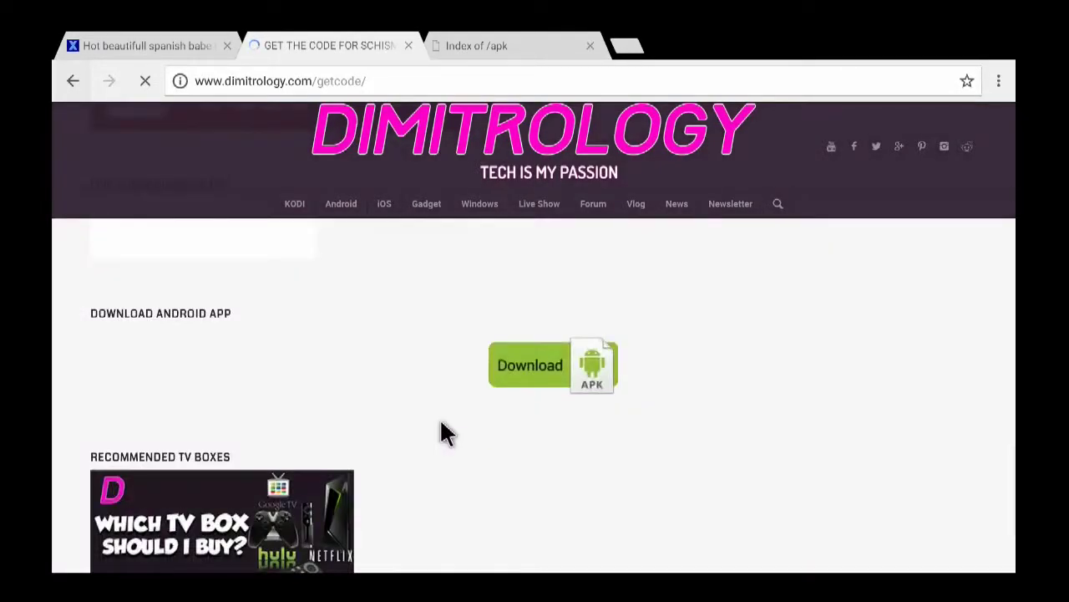
scroll(442, 427, "up", 10)
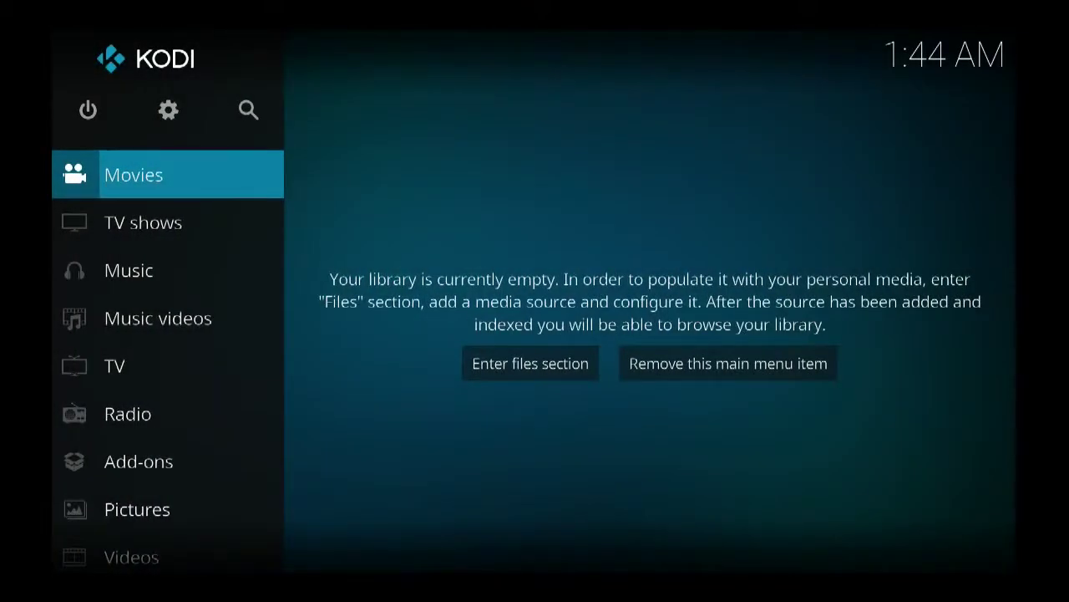
Open the DIMITROLOGY TV wizard's settings from Add-ons and start editing the Code field.
key("Down")
key("Down")
key("Down")
key("Down")
key("Down")
key("Down")
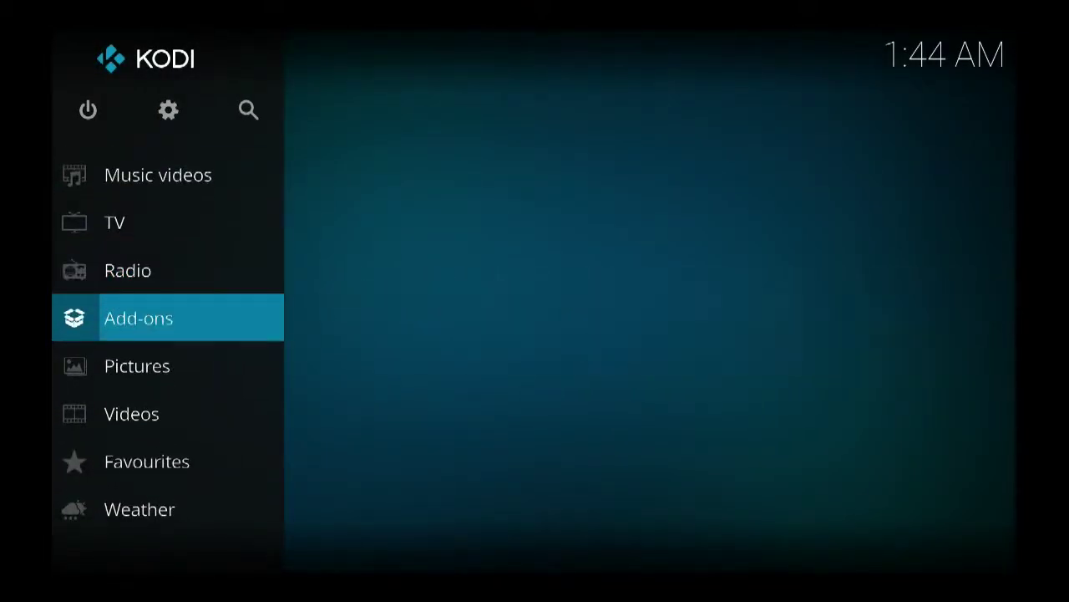
key("Right")
key("Down")
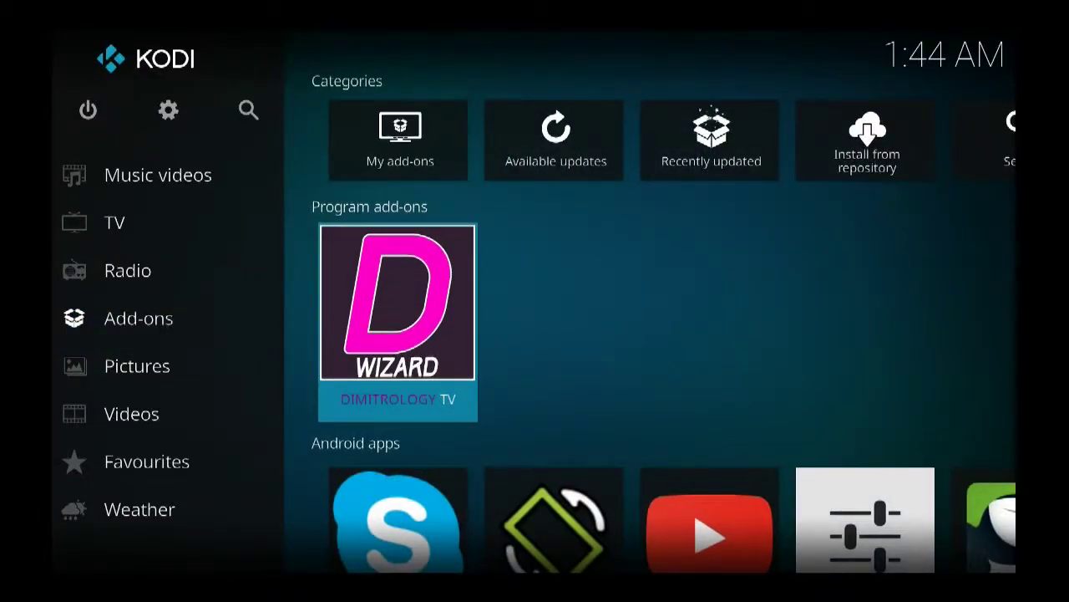
key("c")
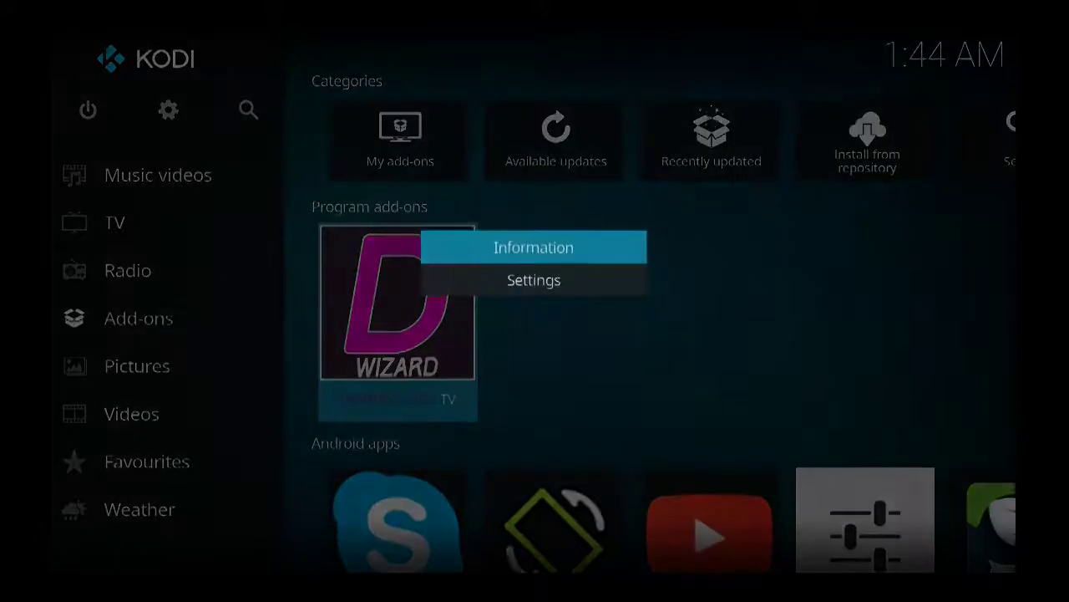
key("Down")
key("Return")
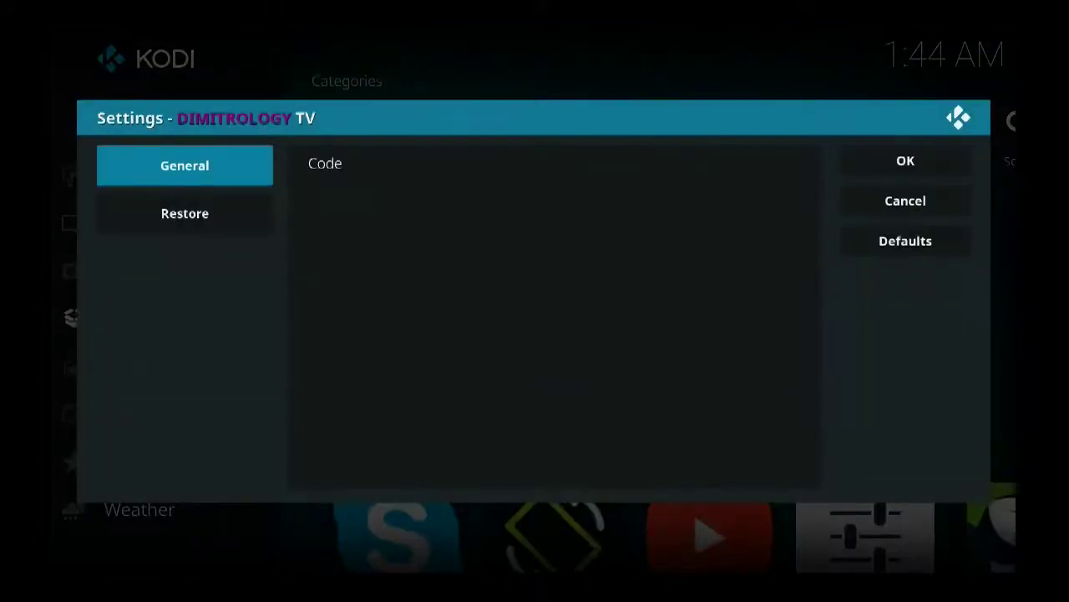
key("Right")
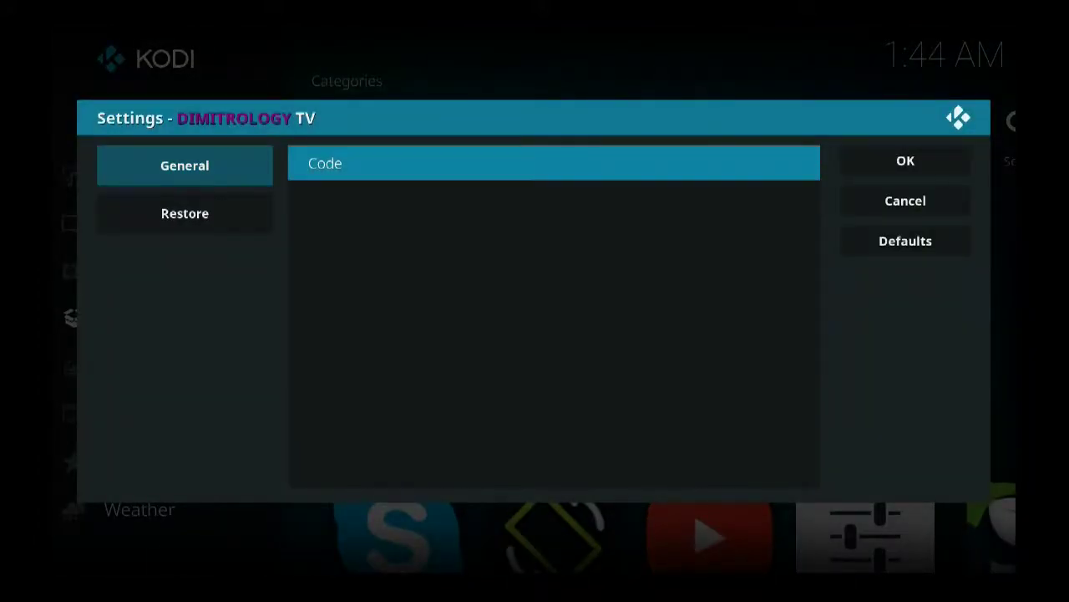
key("Return")
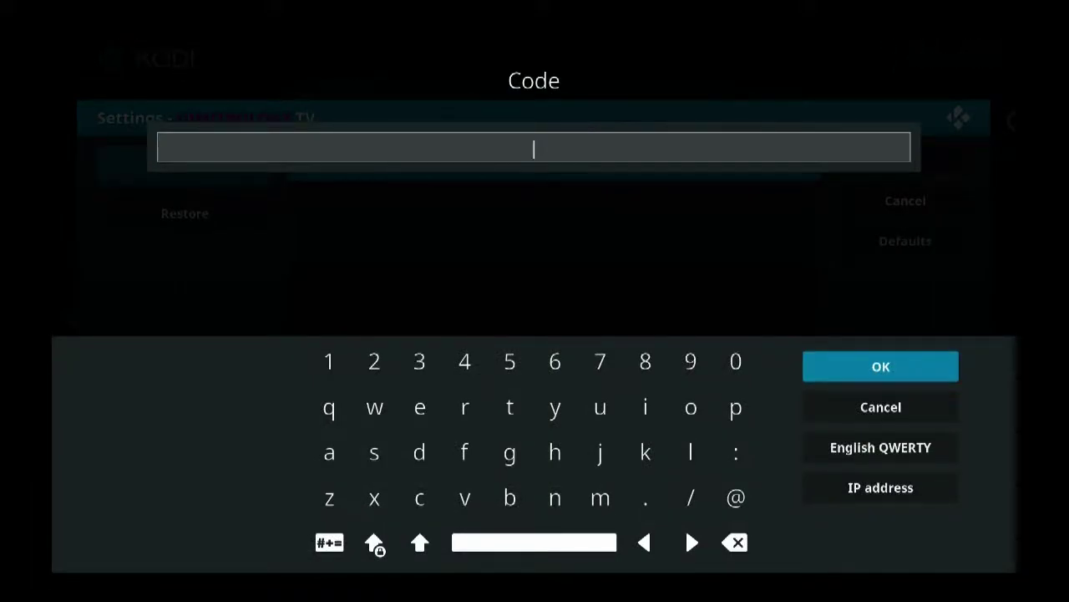
Enter the code 728143 and save the wizard settings.
type("728143")
key("Return")
key("Right")
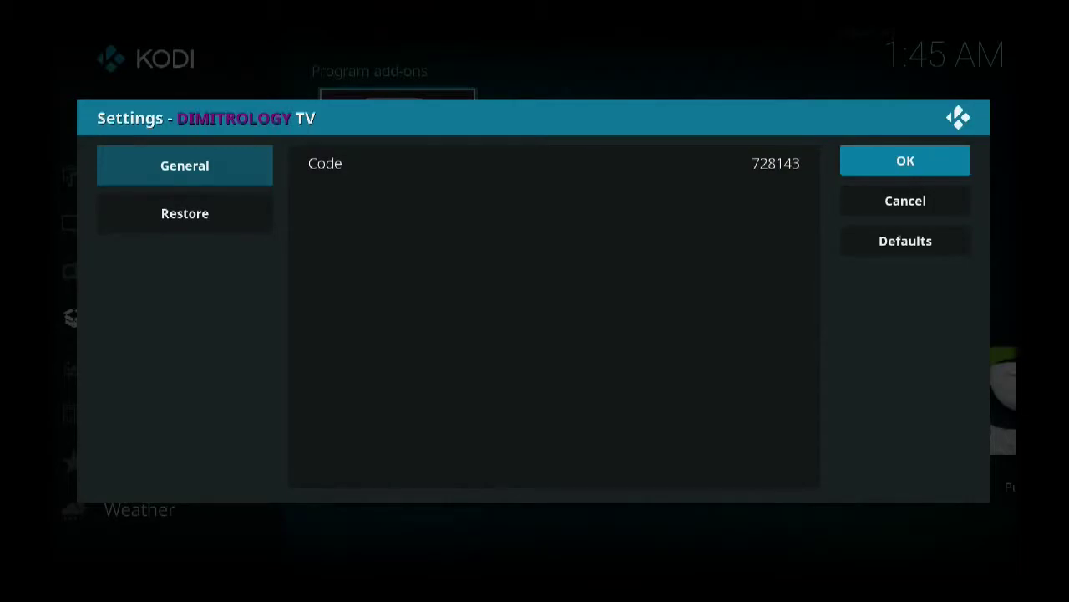
key("Return")
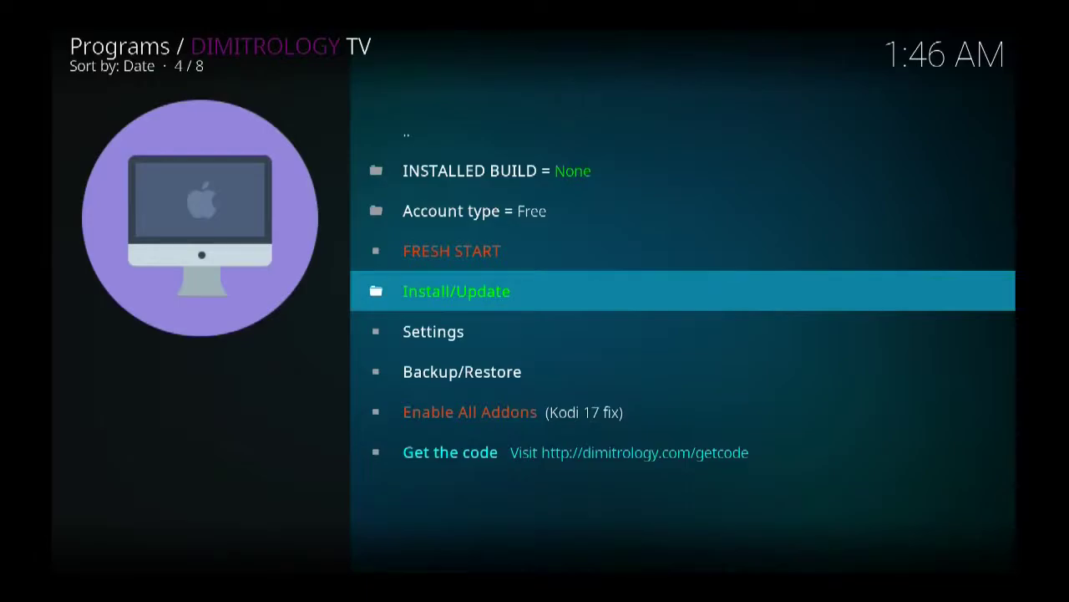
Install the Serenity - Krypton build from the wizard's build list as a FULL clean install.
key("Return")
key("Down")
key("Down")
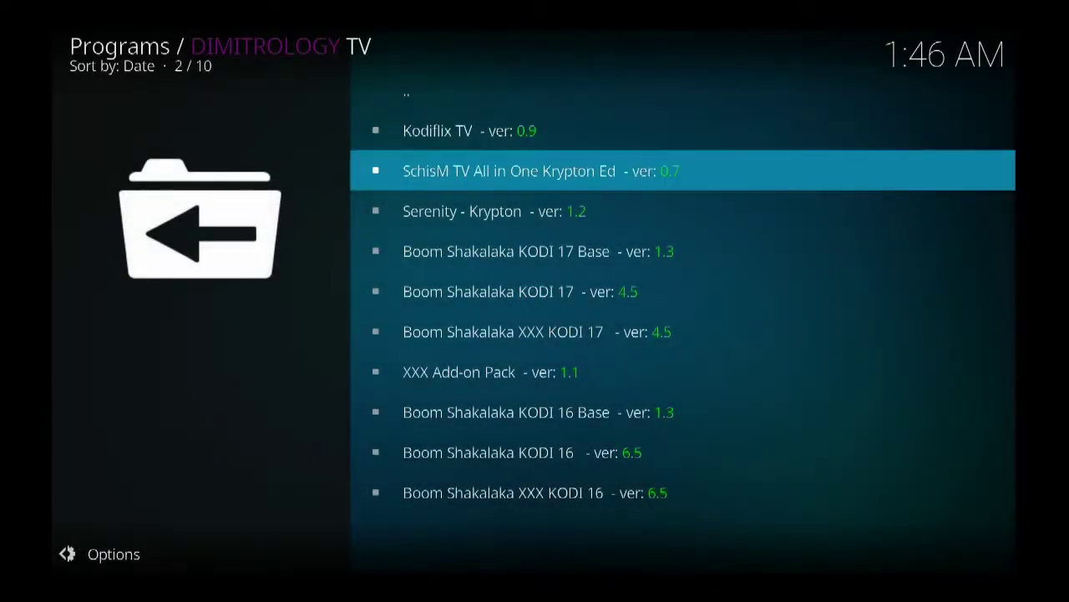
key("Down")
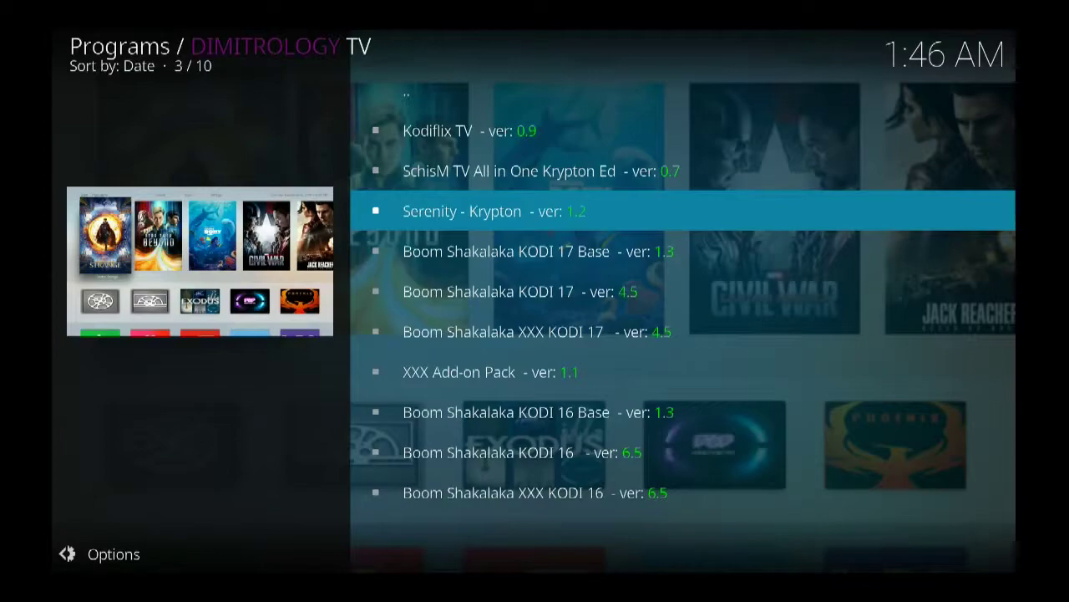
key("Return")
key("Left")
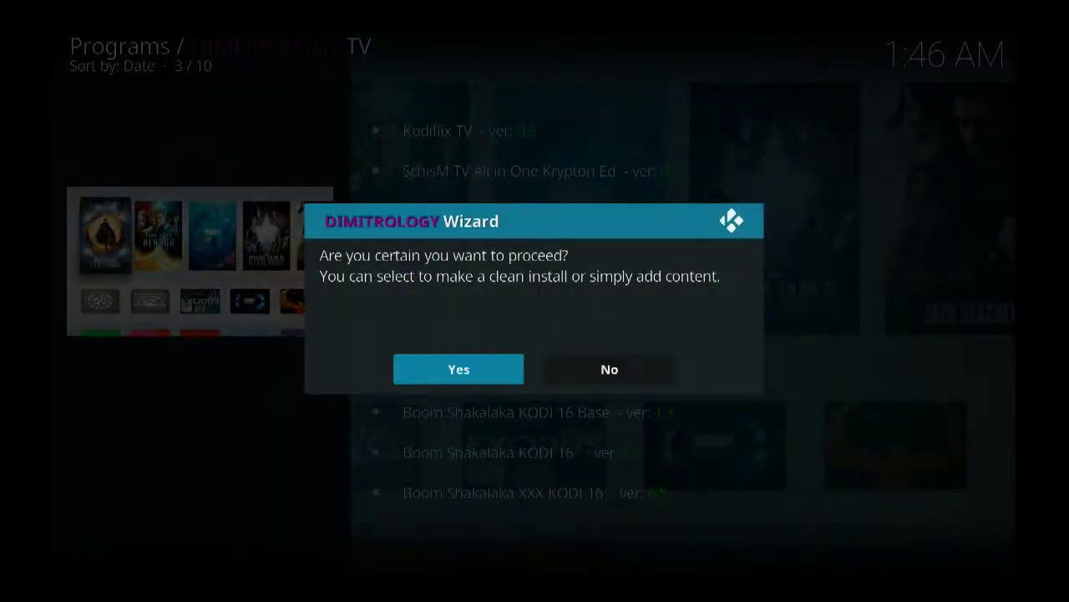
key("Return")
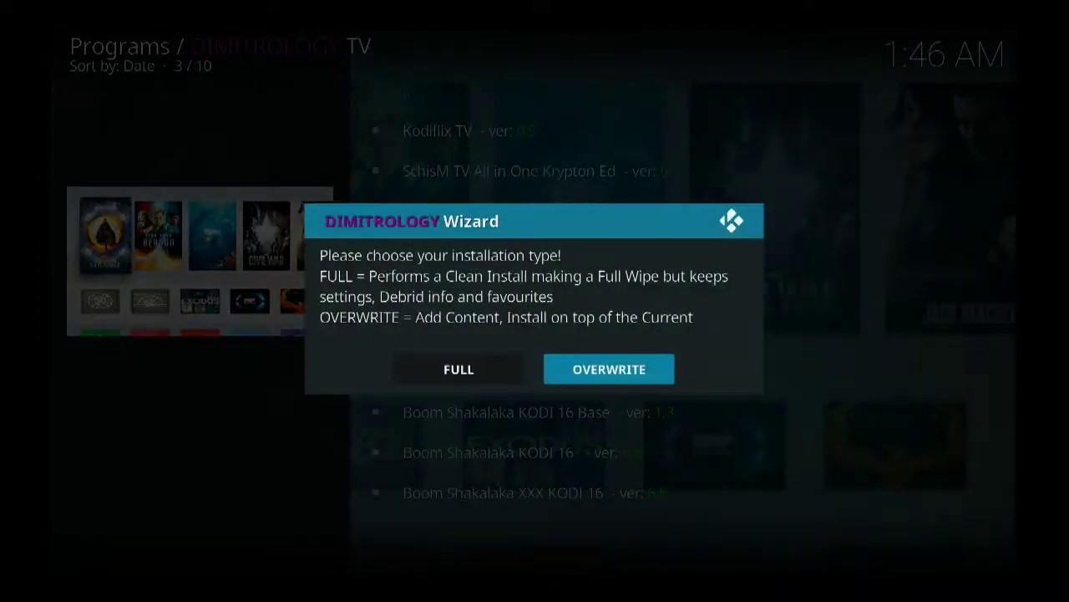
key("Left")
key("Right")
key("Left")
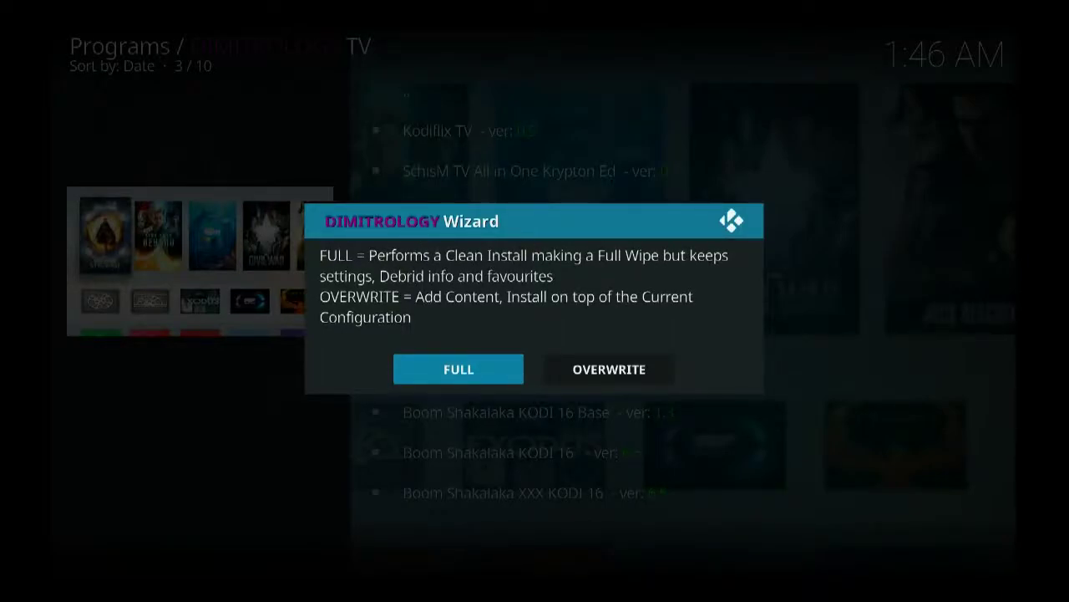
key("Return")
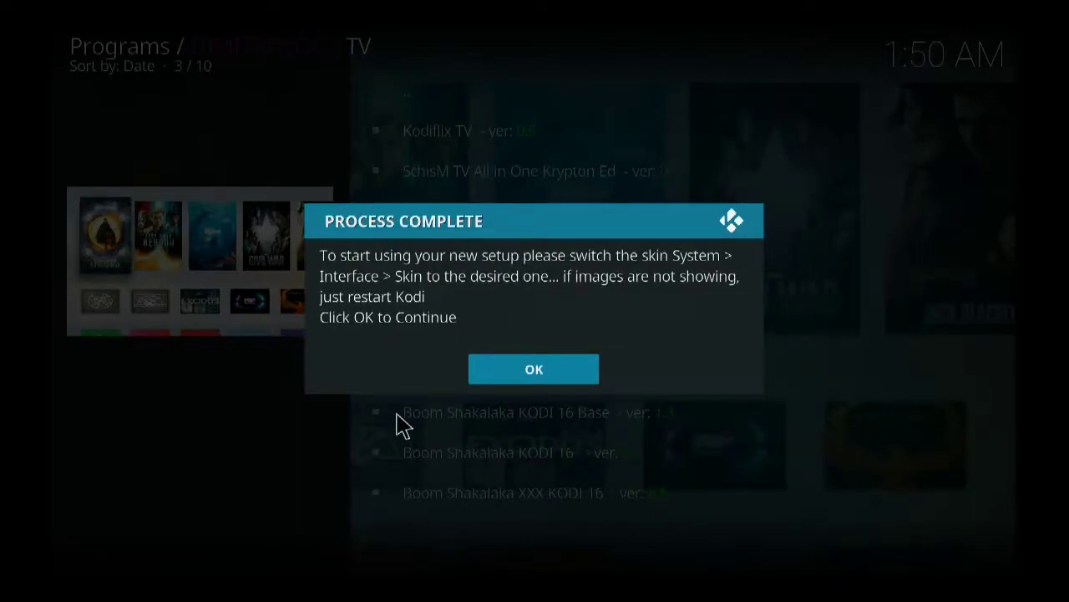
Dismiss the Process Complete message and move to the system settings gear on the home screen.
left_click(508, 378)
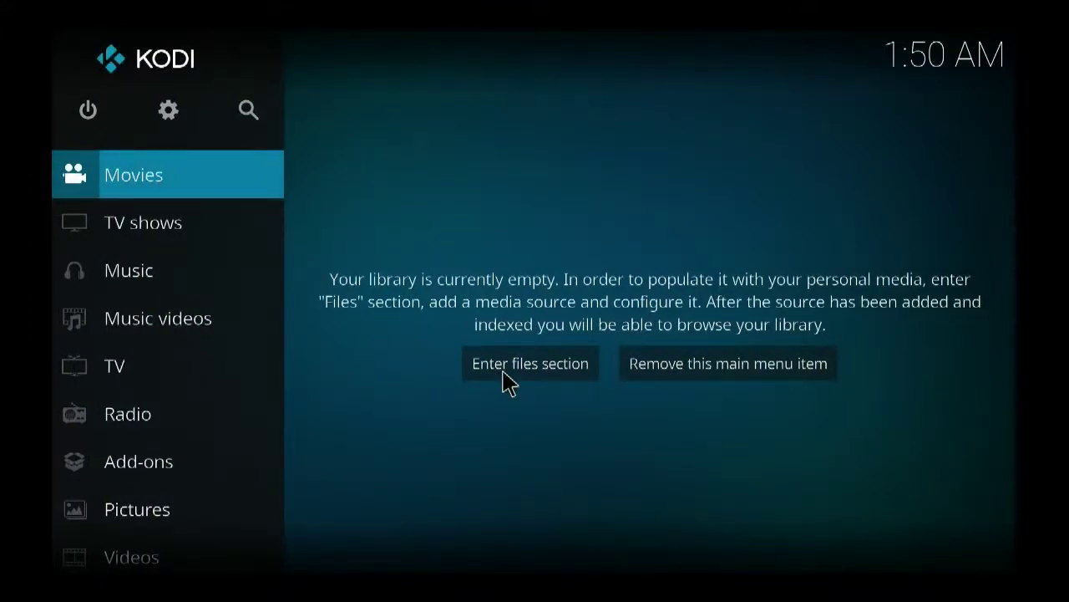
key("Up")
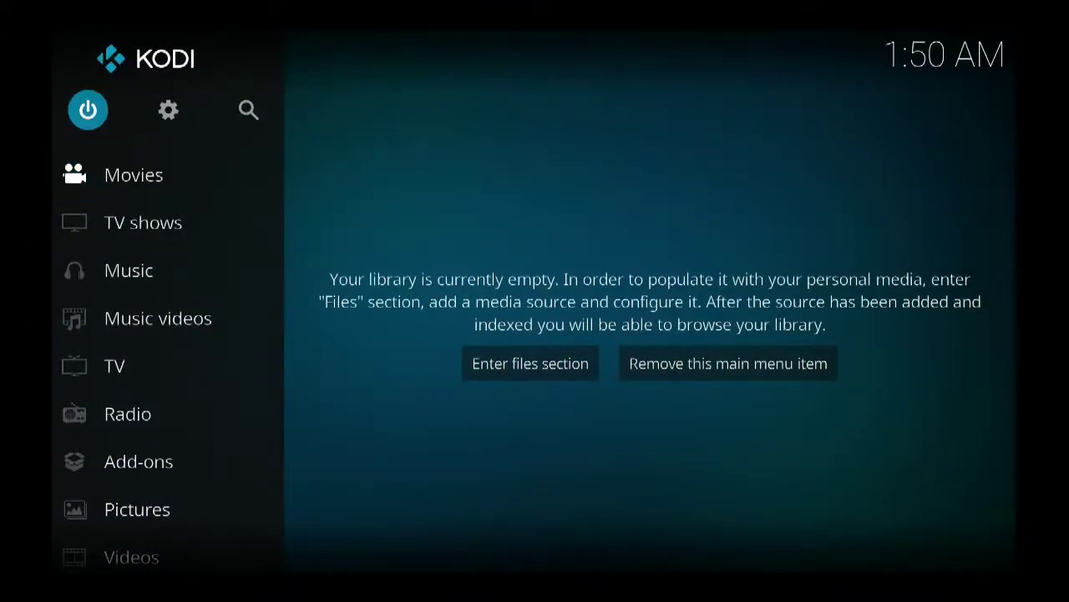
key("Right")
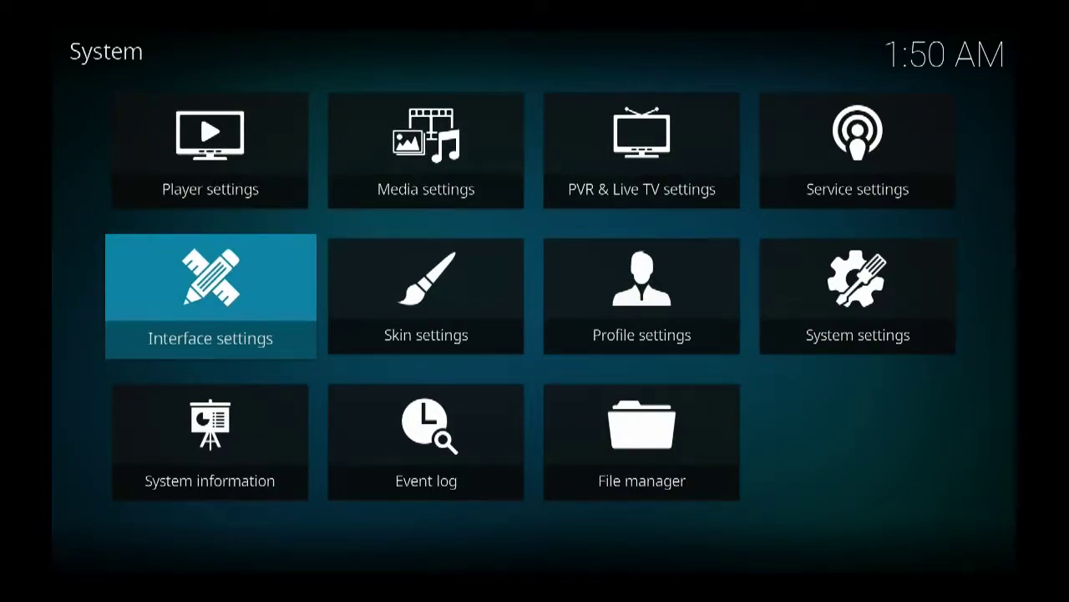
Switch the skin to SERENITY for Krypton in Interface settings and keep it.
key("Return")
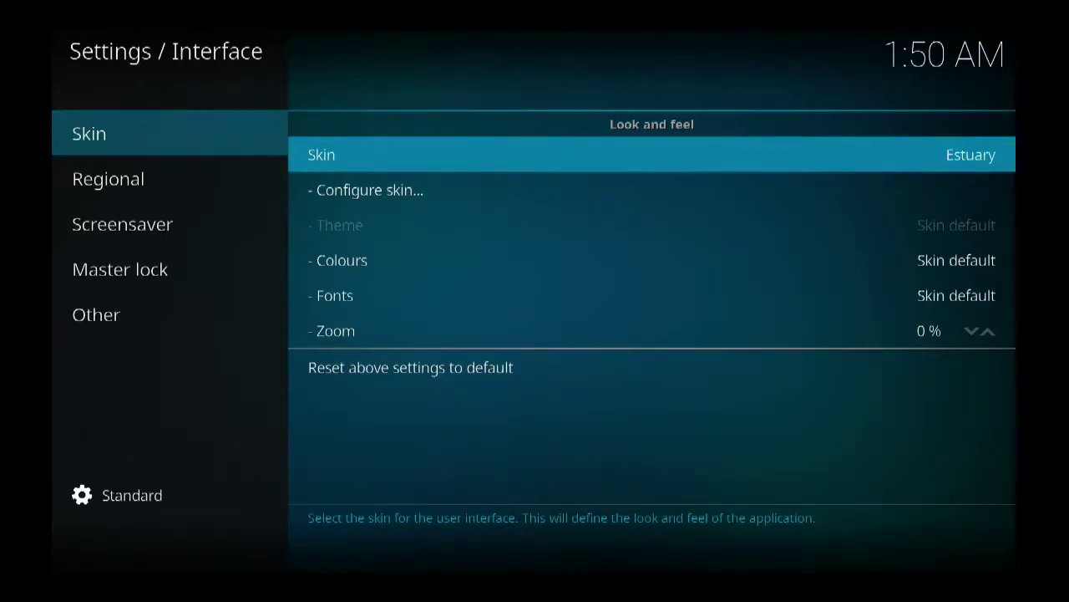
key("Return")
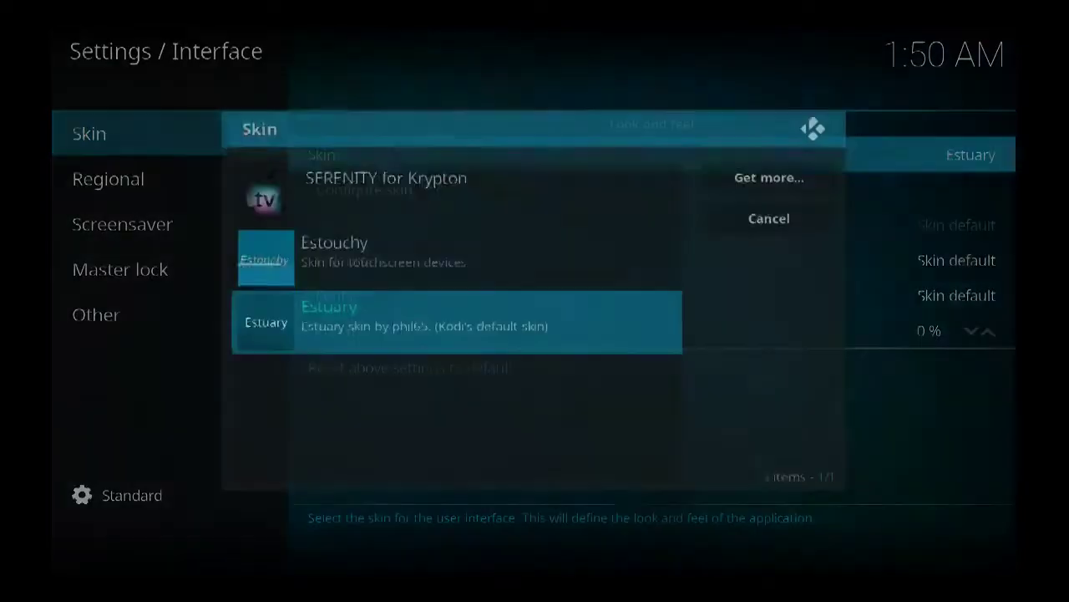
key("Up")
key("Up")
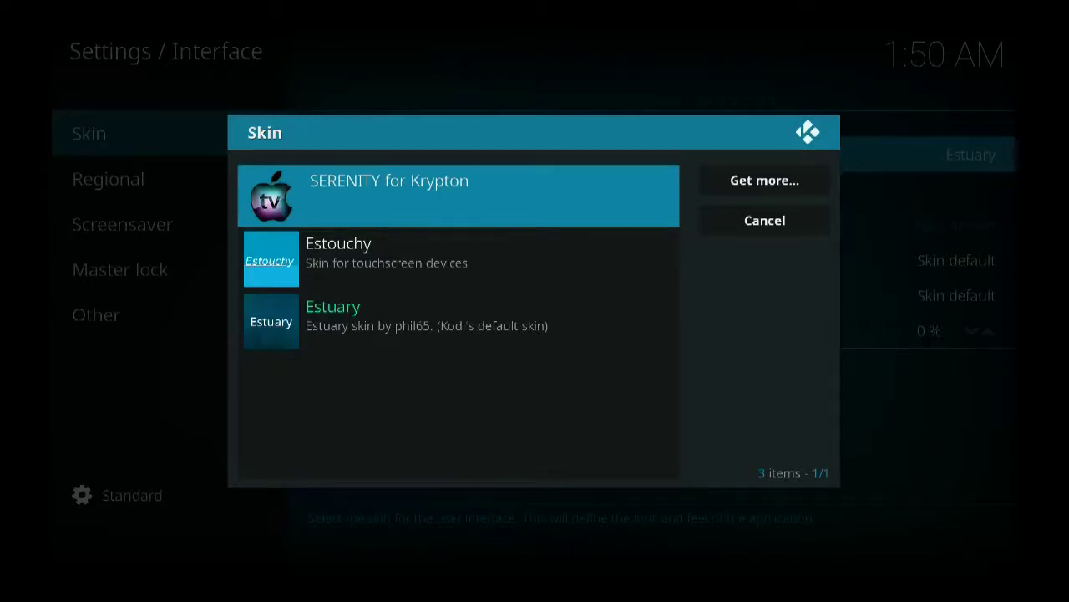
key("Return")
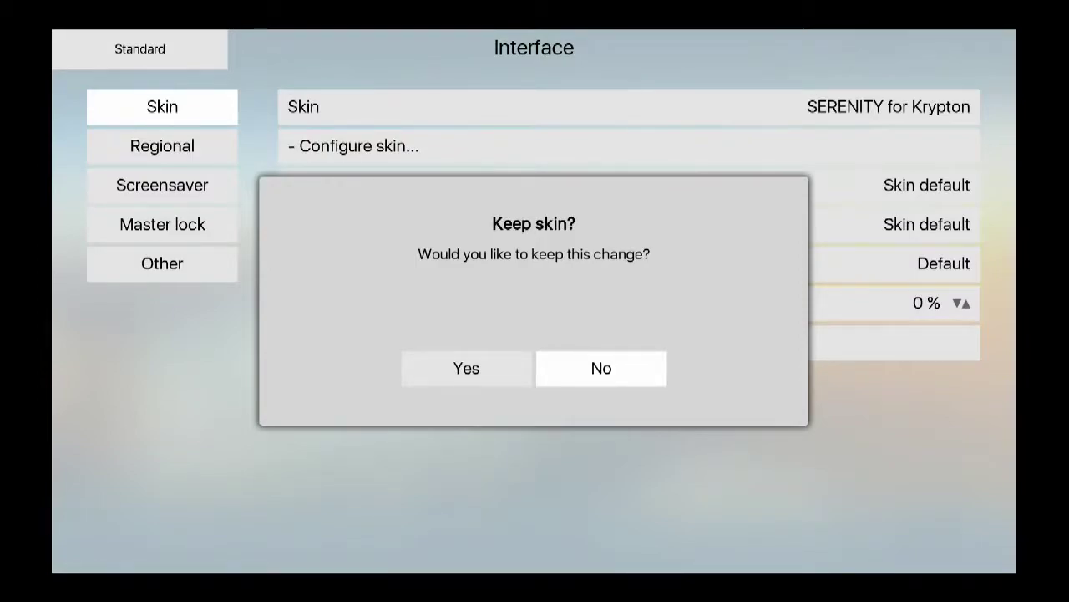
key("Left")
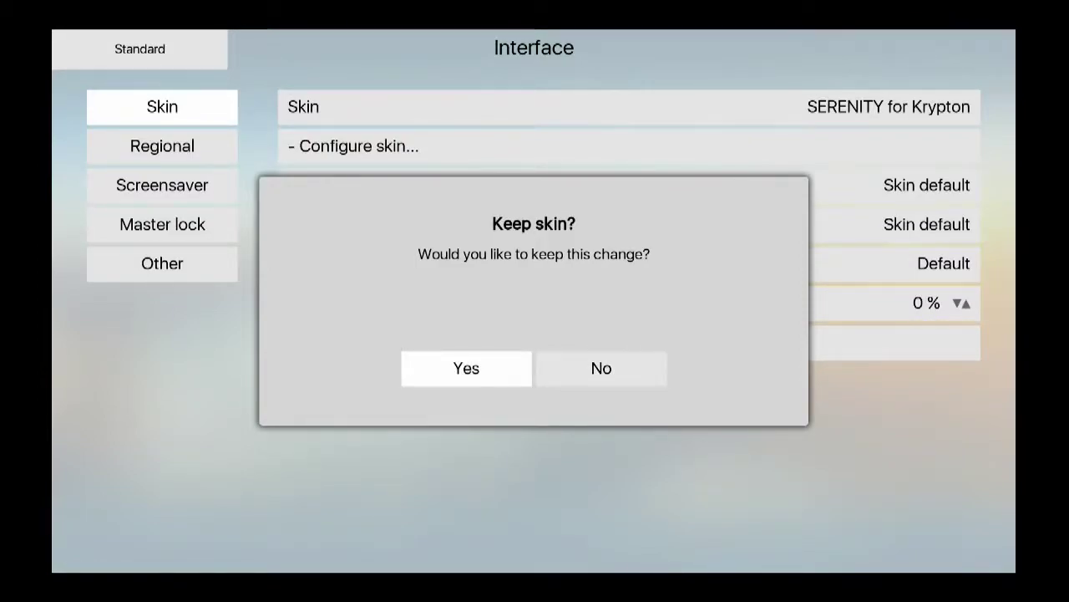
key("Return")
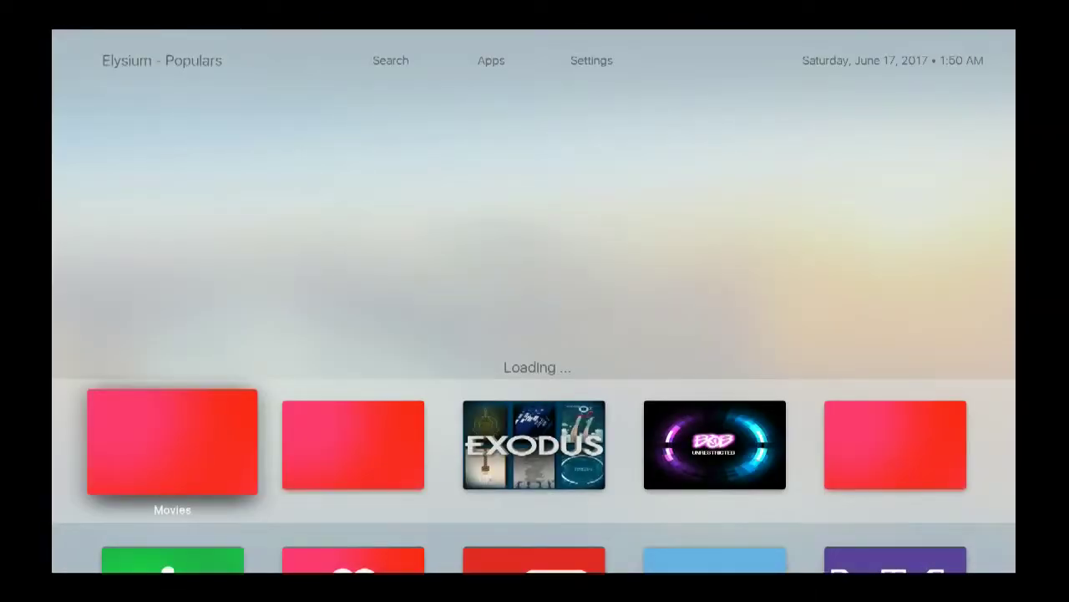
Clear the Kodi app's cache through Android TV Settings > Apps > Kodi.
key("Down")
key("Down")
key("Down")
key("Down")
key("Down")
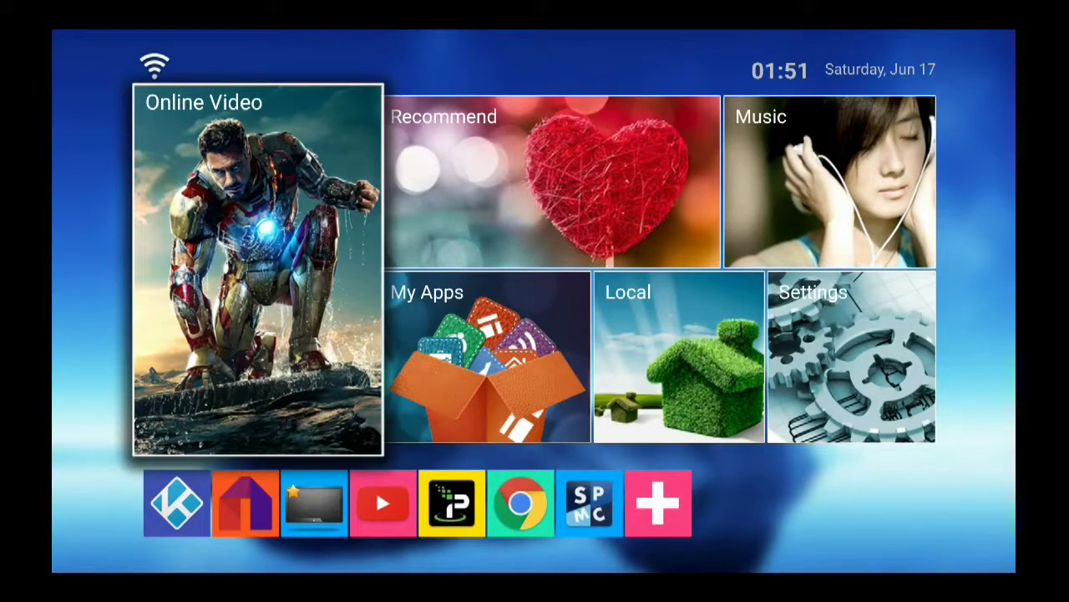
key("Right")
key("Right")
key("Down")
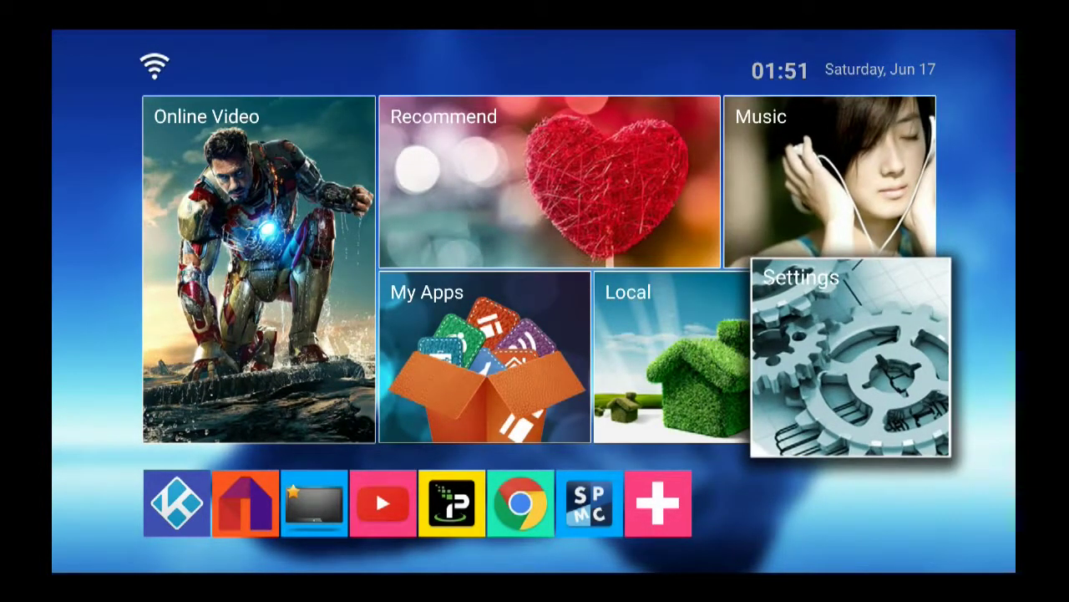
key("Return")
key("Right")
key("Right")
key("Right")
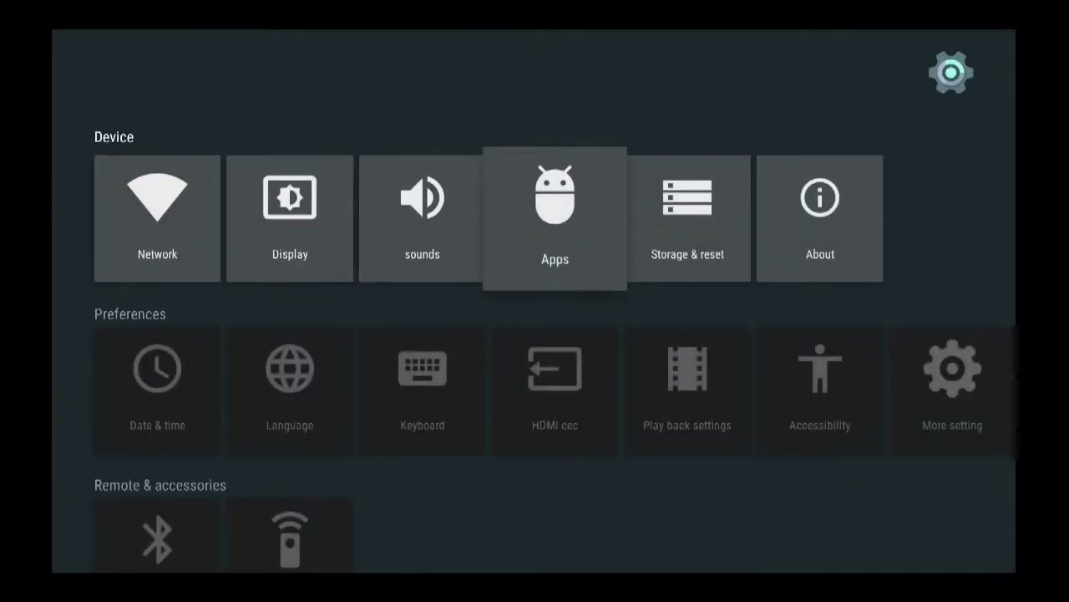
key("Return")
key("Return")
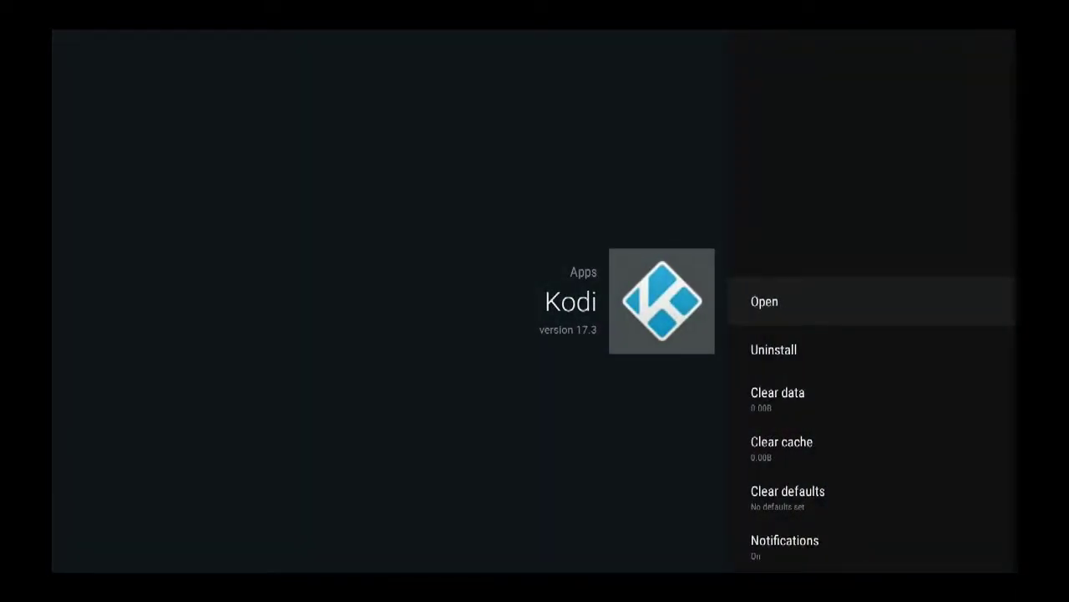
key("Down")
key("Down")
key("Down")
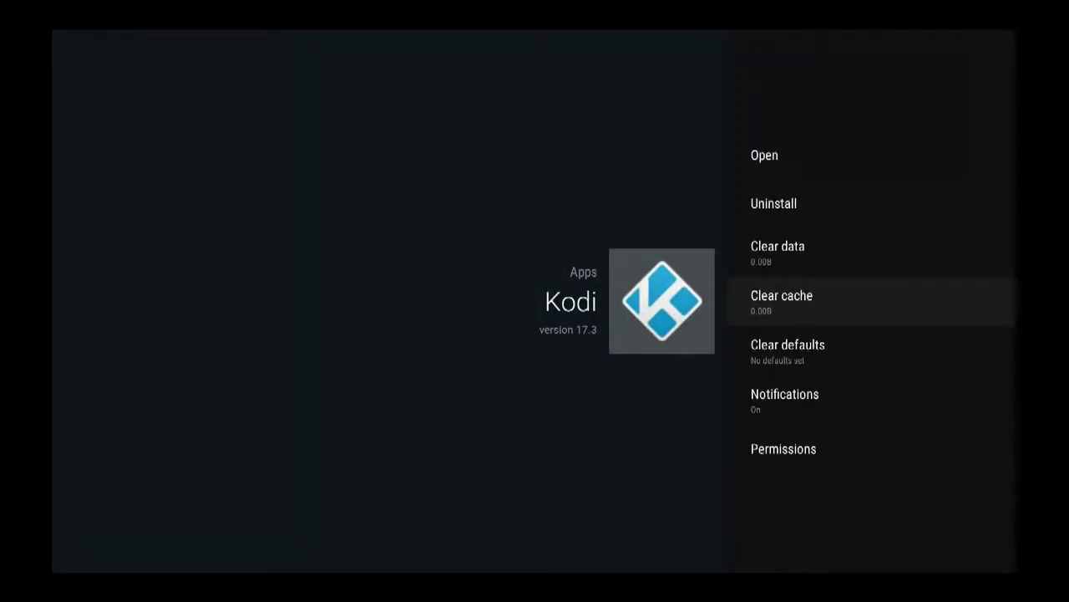
key("Return")
key("Return")
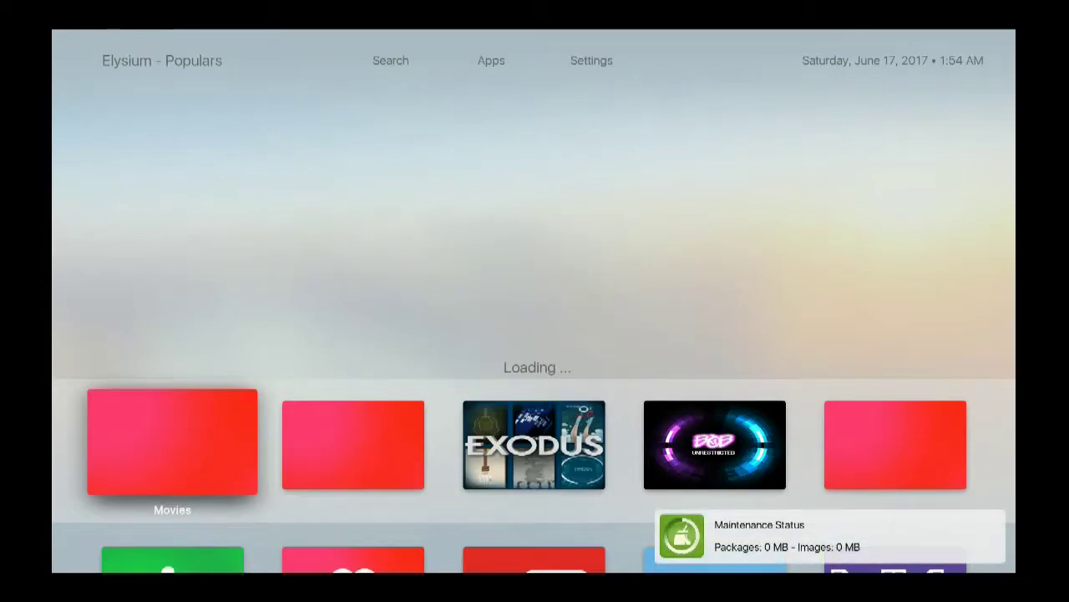
key("Down")
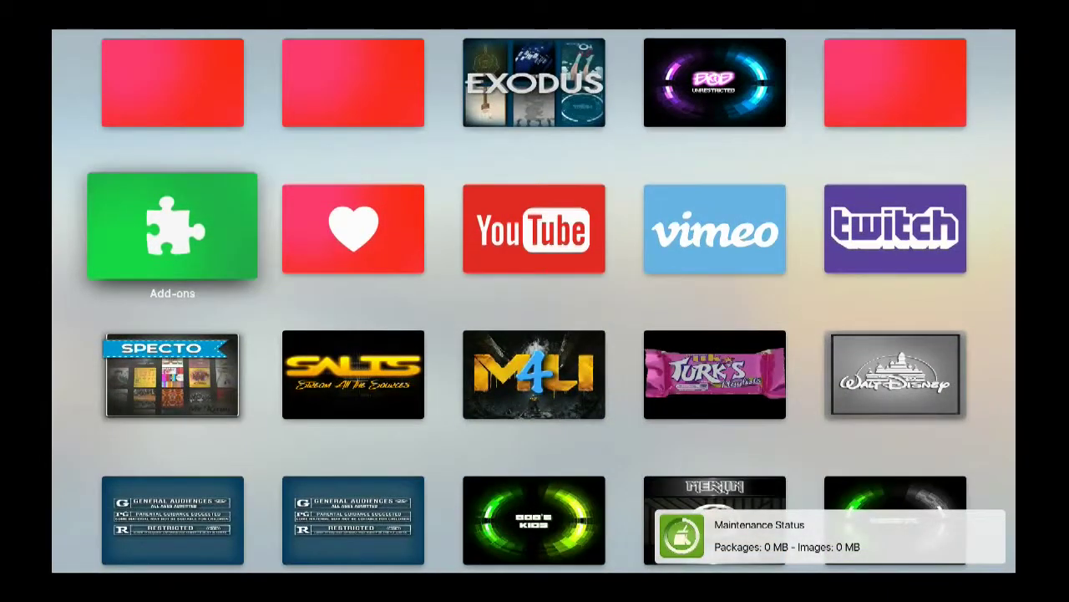
key("Down")
key("Down")
key("Down")
key("Down")
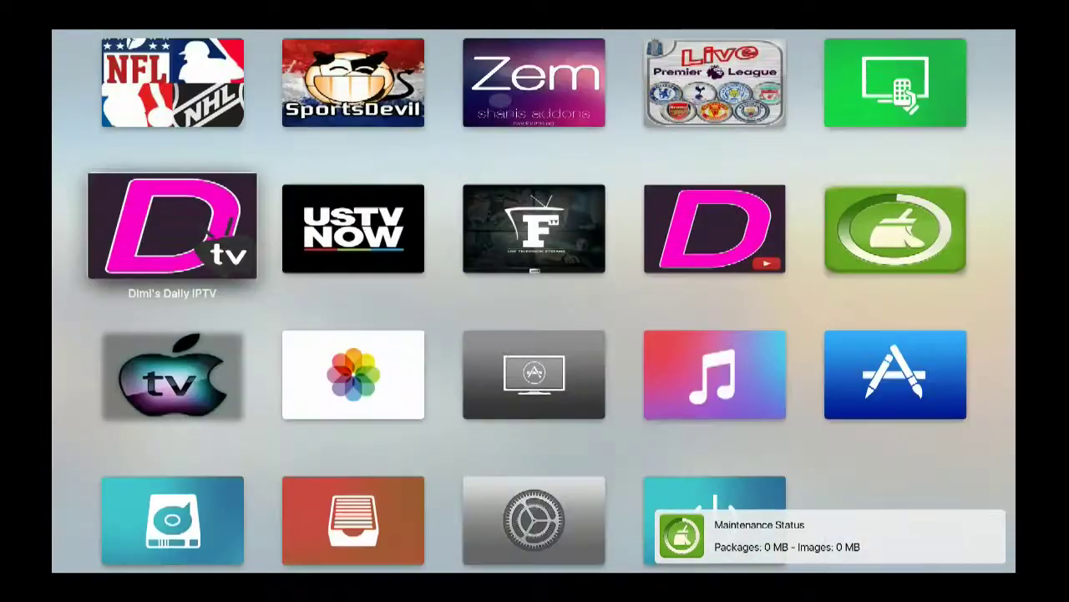
key("Down")
key("Up")
key("Up")
key("Up")
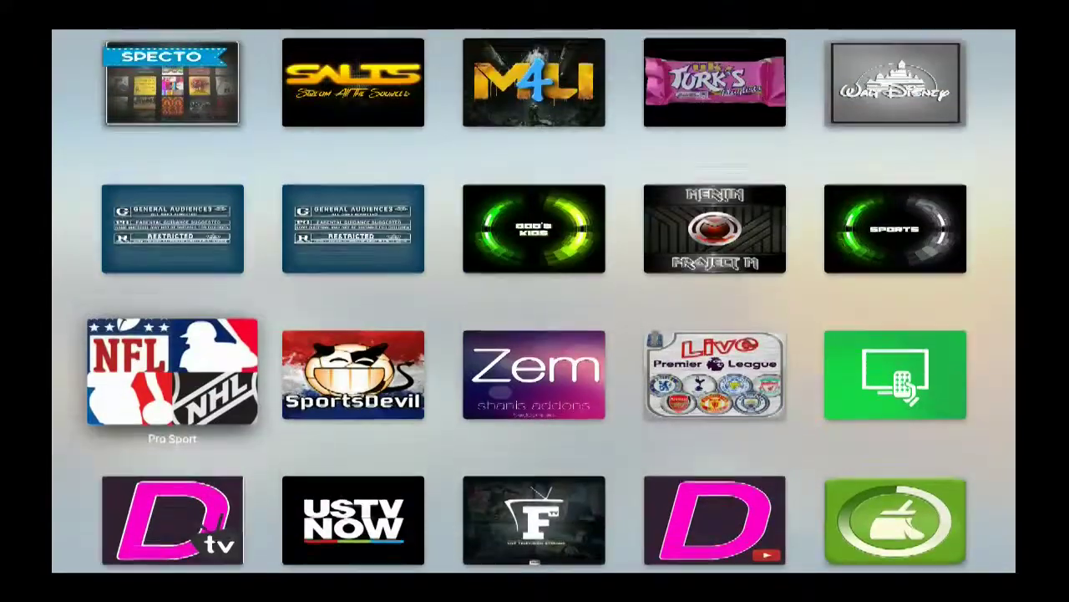
key("Up")
key("Up")
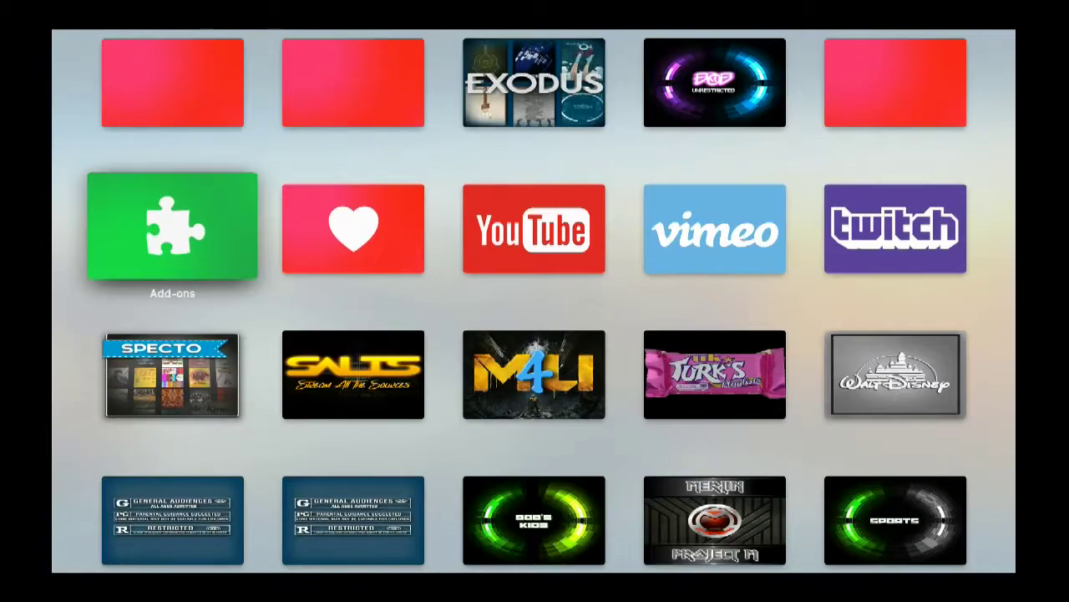
key("Right")
key("Up")
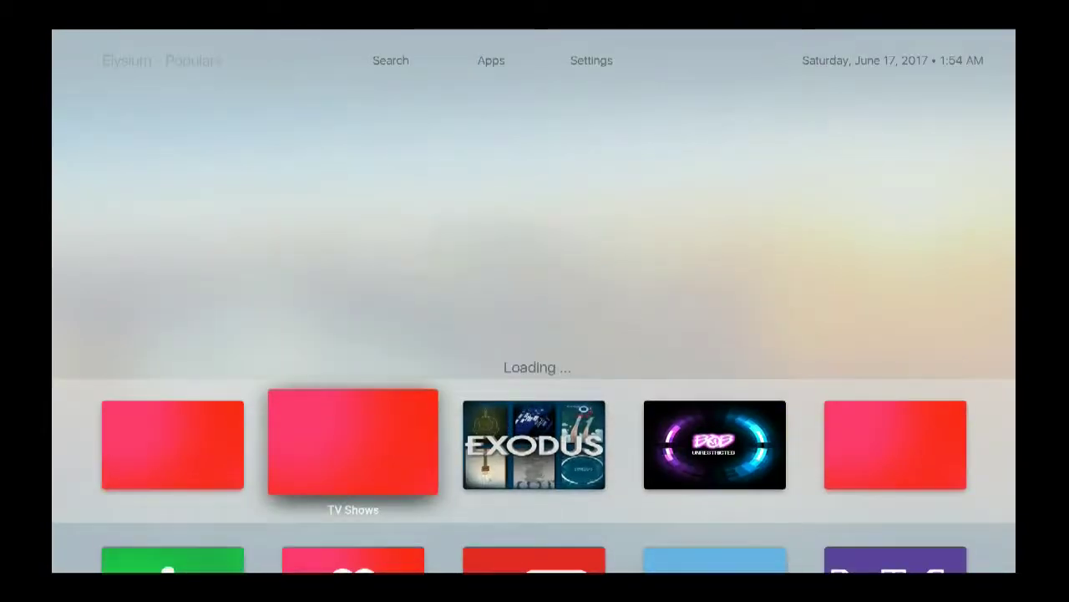
key("Left")
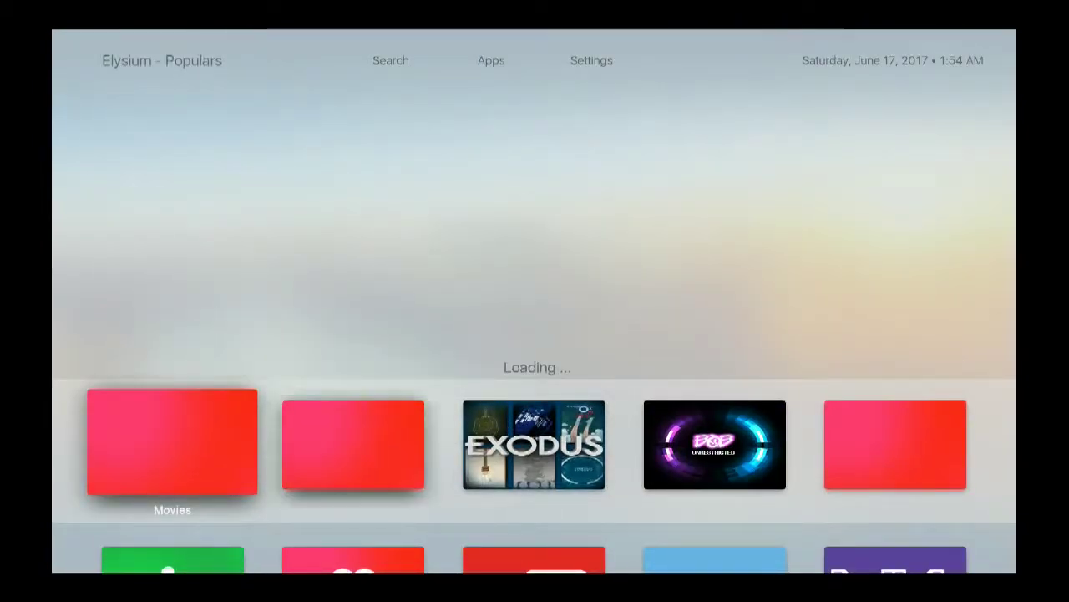
key("Right")
key("Right")
key("Right")
key("Down")
key("Down")
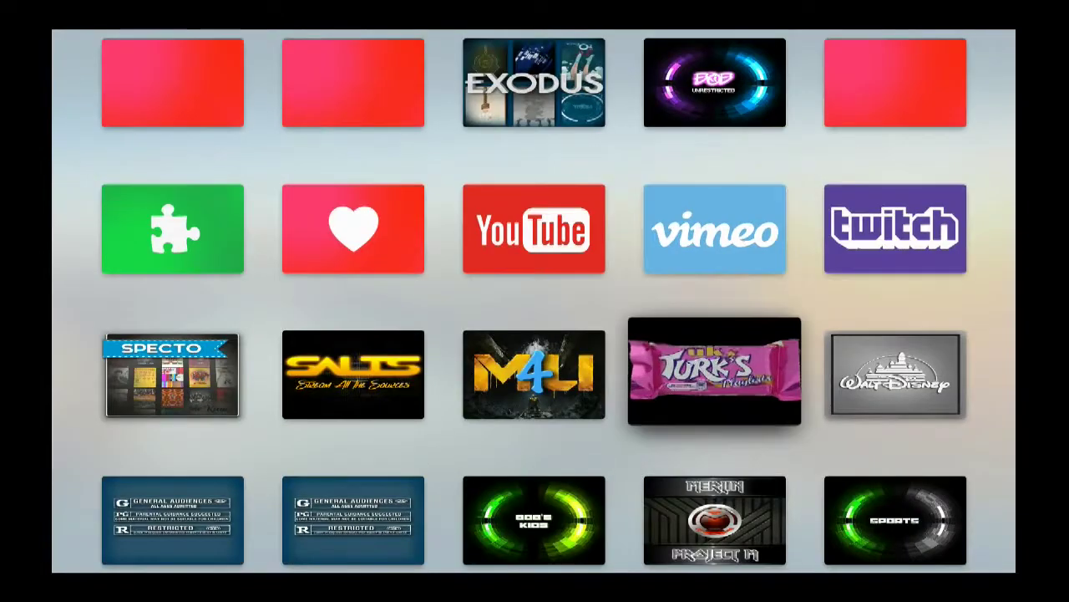
key("Down")
key("Up")
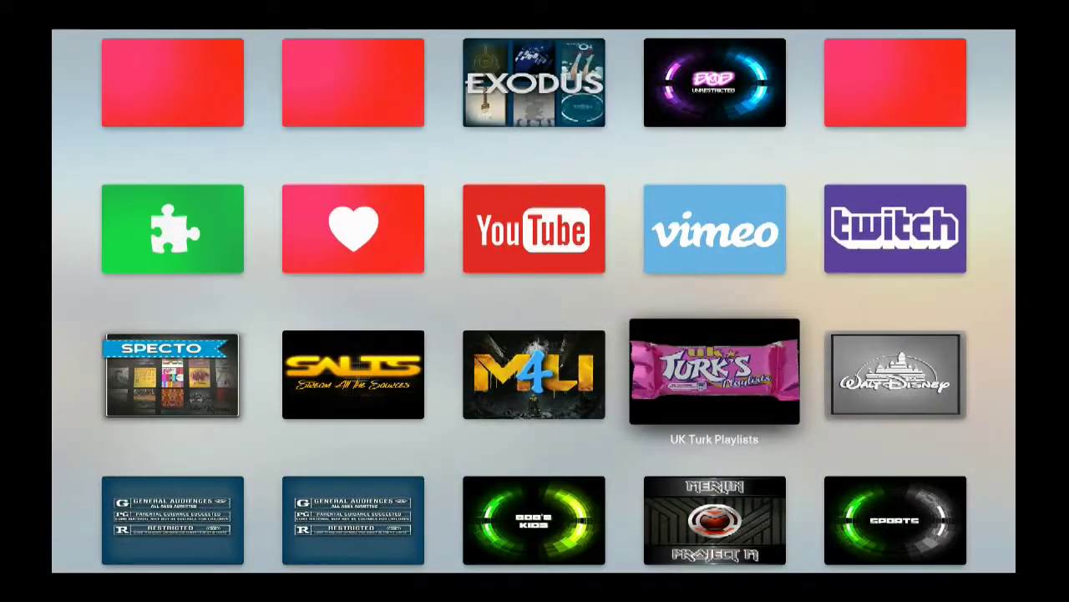
key("Left")
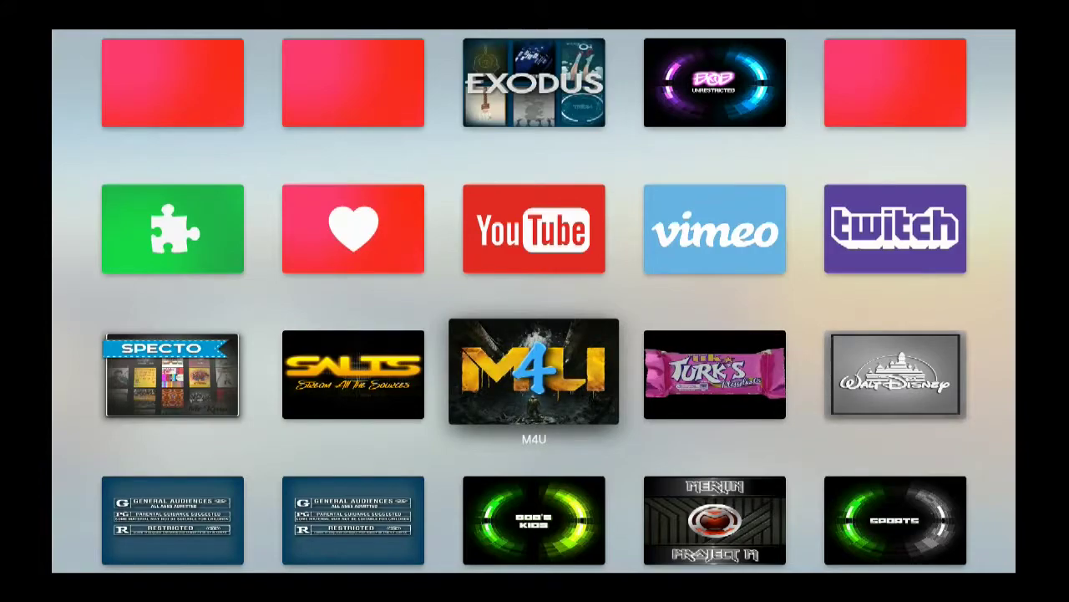
key("Left")
key("Left")
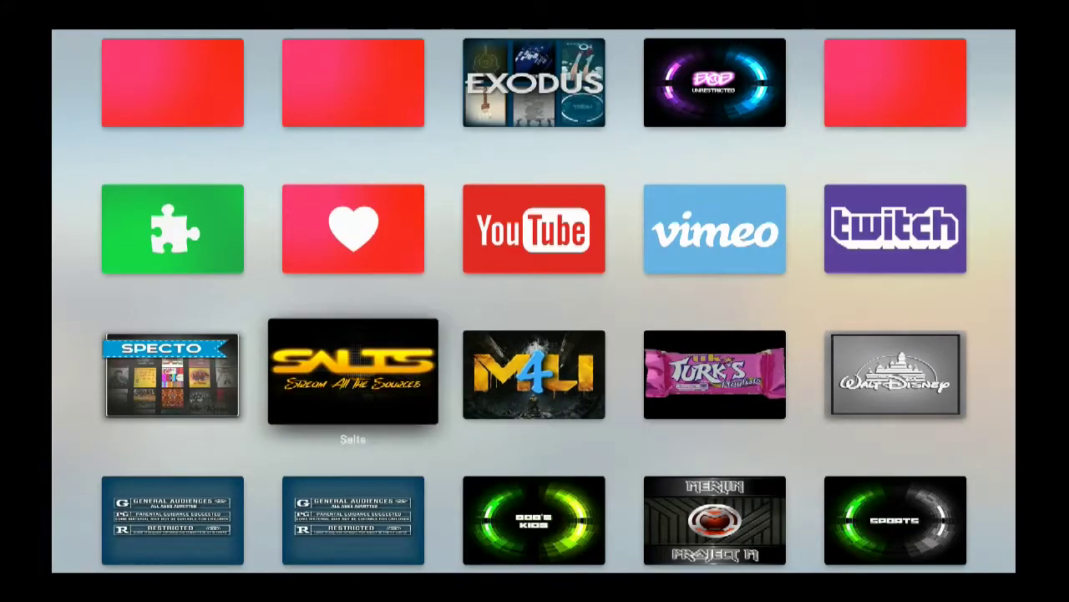
key("Down")
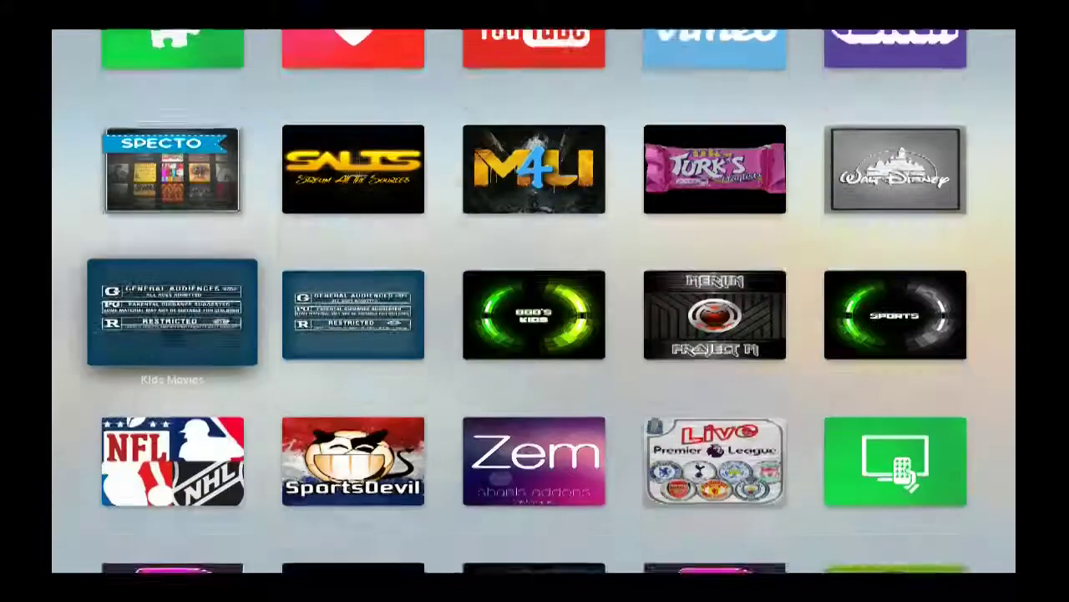
key("Up")
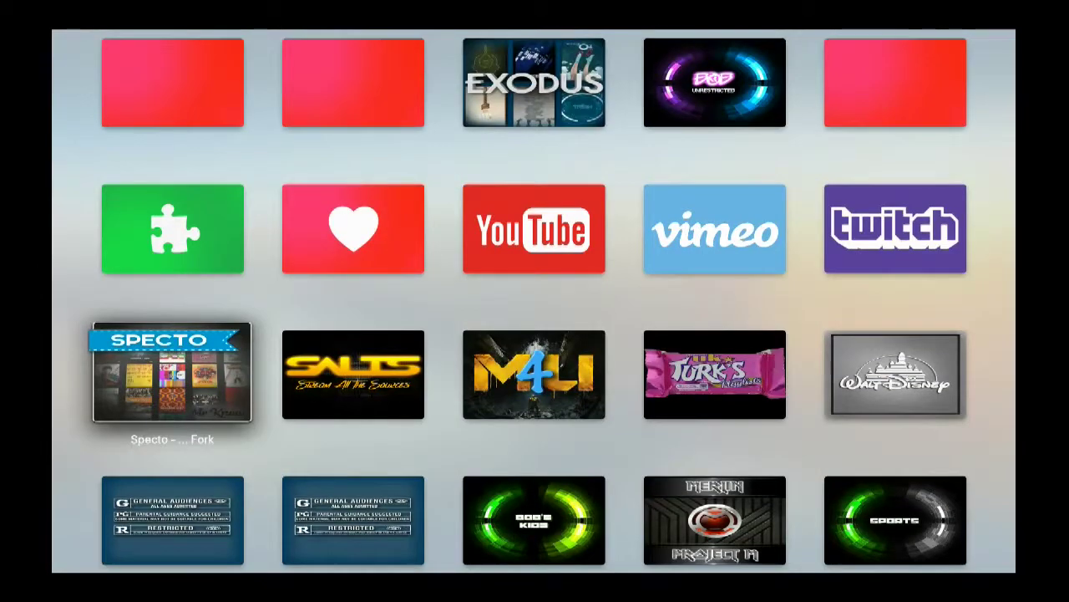
key("Down")
key("Right")
key("Right")
key("Right")
key("Right")
key("Right")
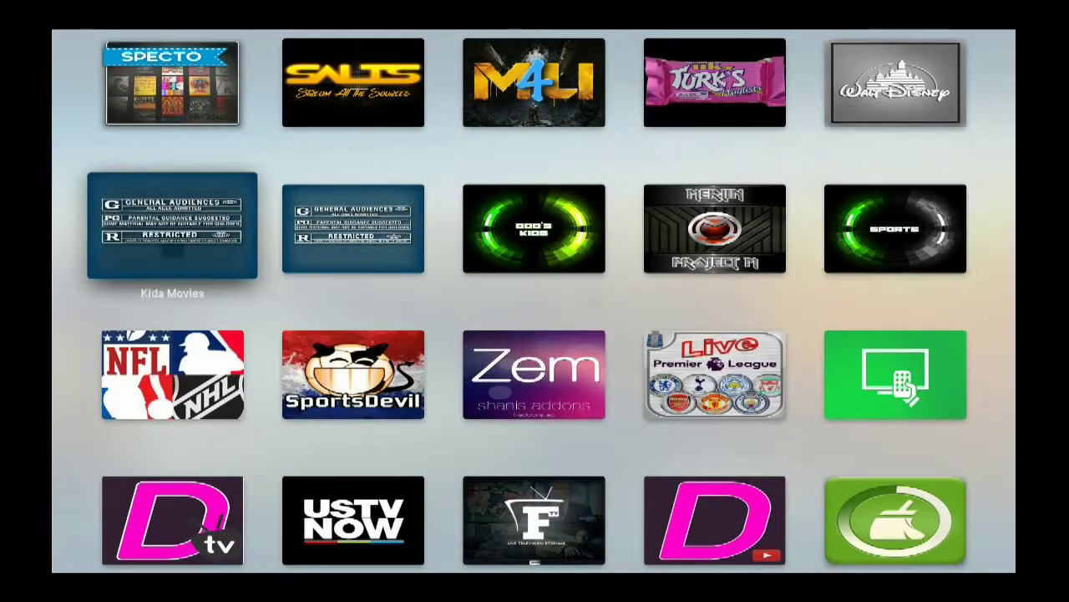
key("Up")
key("Right")
key("Right")
key("Right")
key("Right")
key("Right")
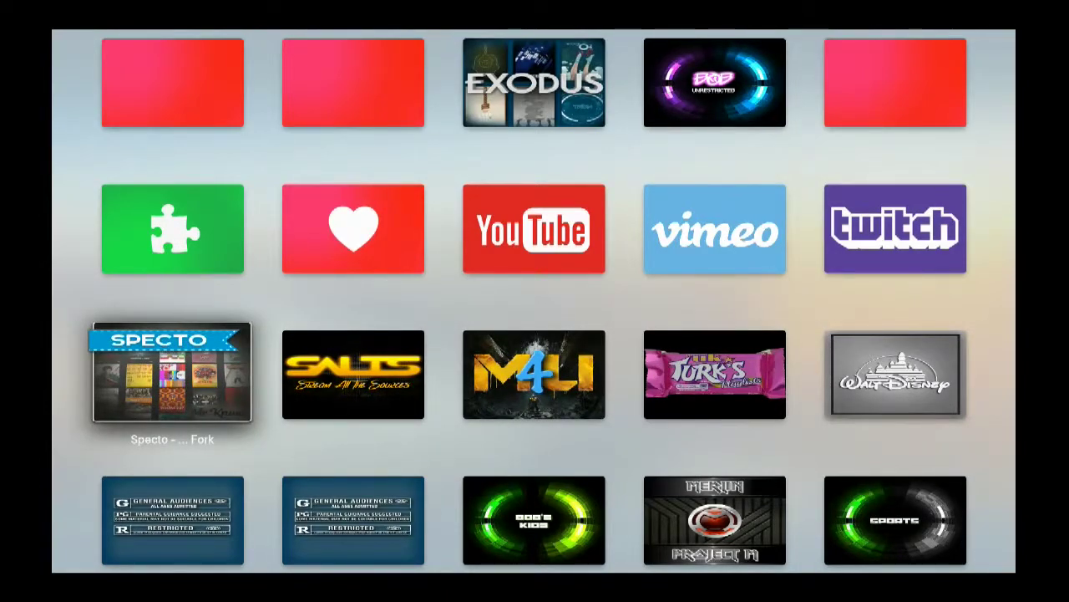
key("Down")
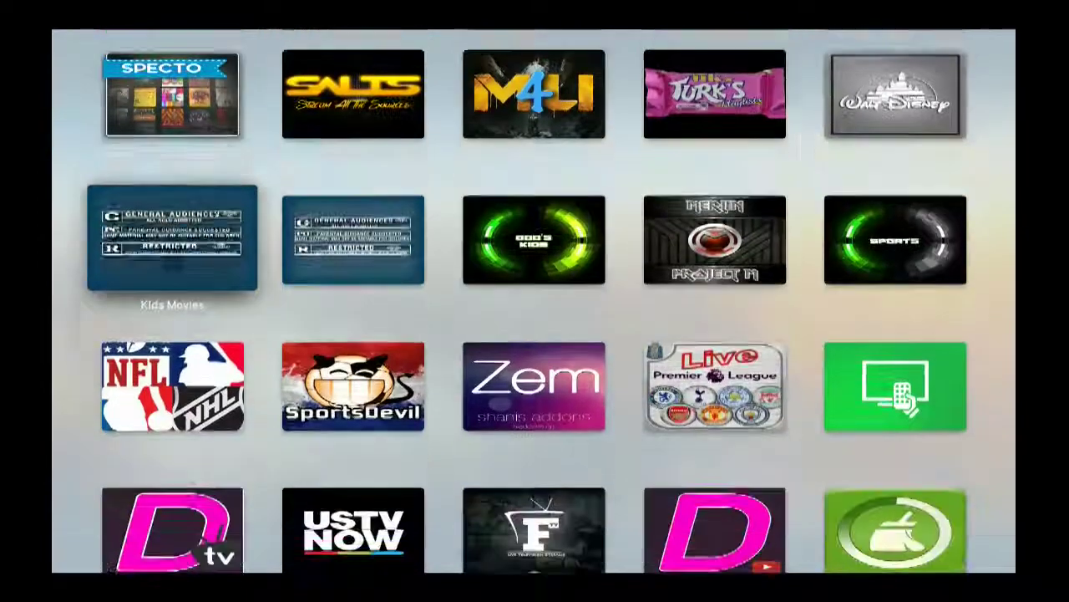
key("Down")
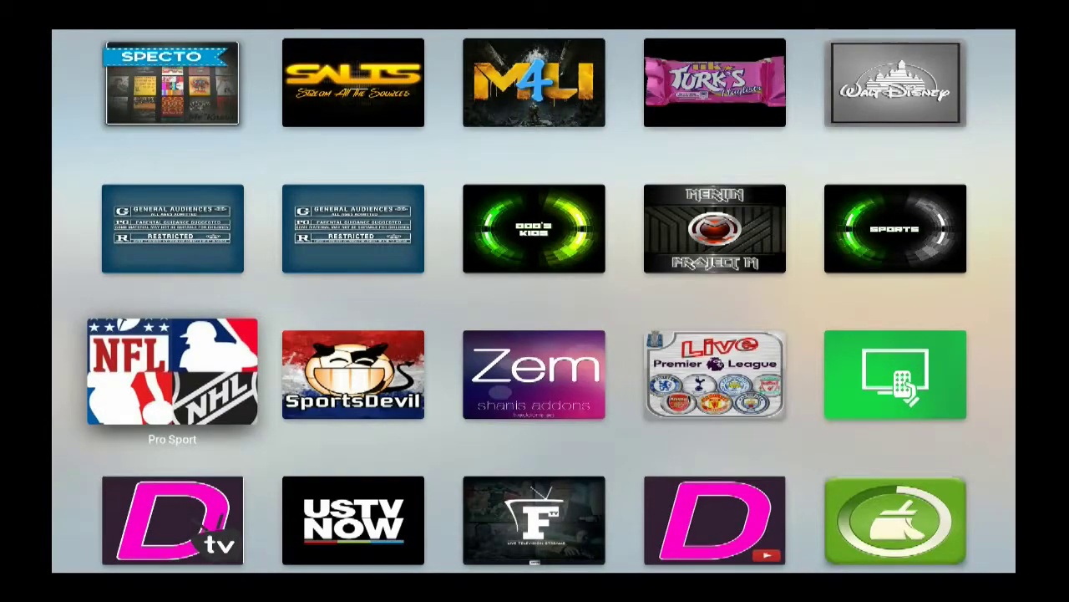
key("Down")
key("Up")
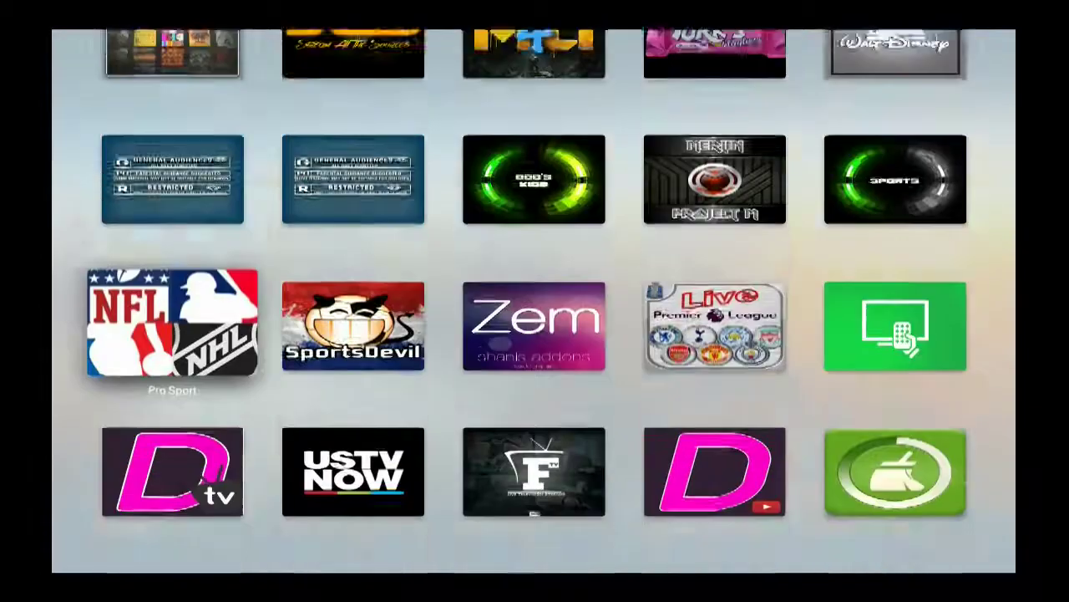
key("Up")
key("Up")
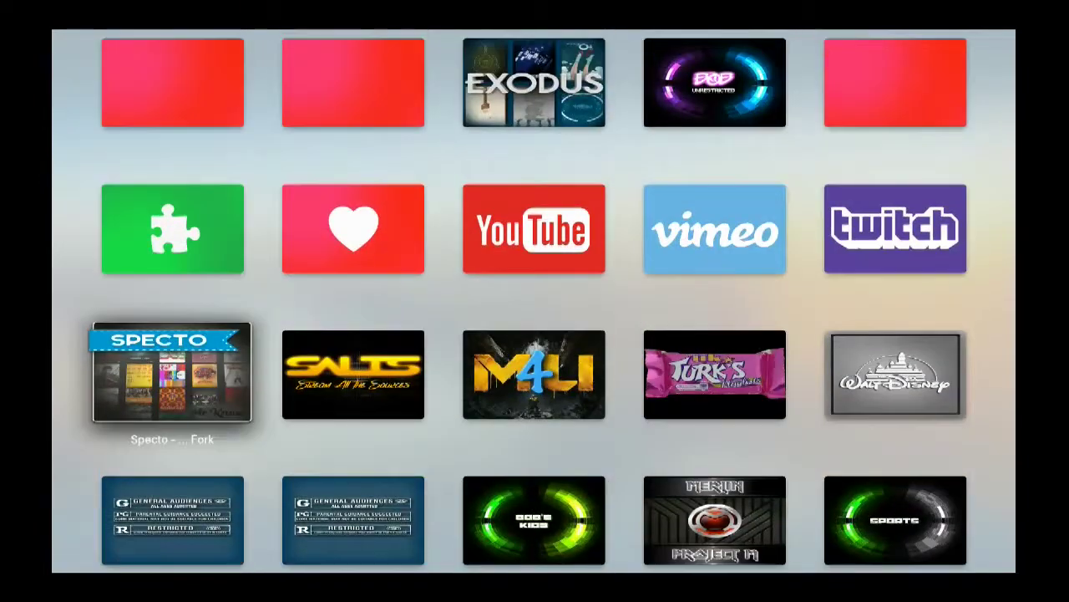
key("Up")
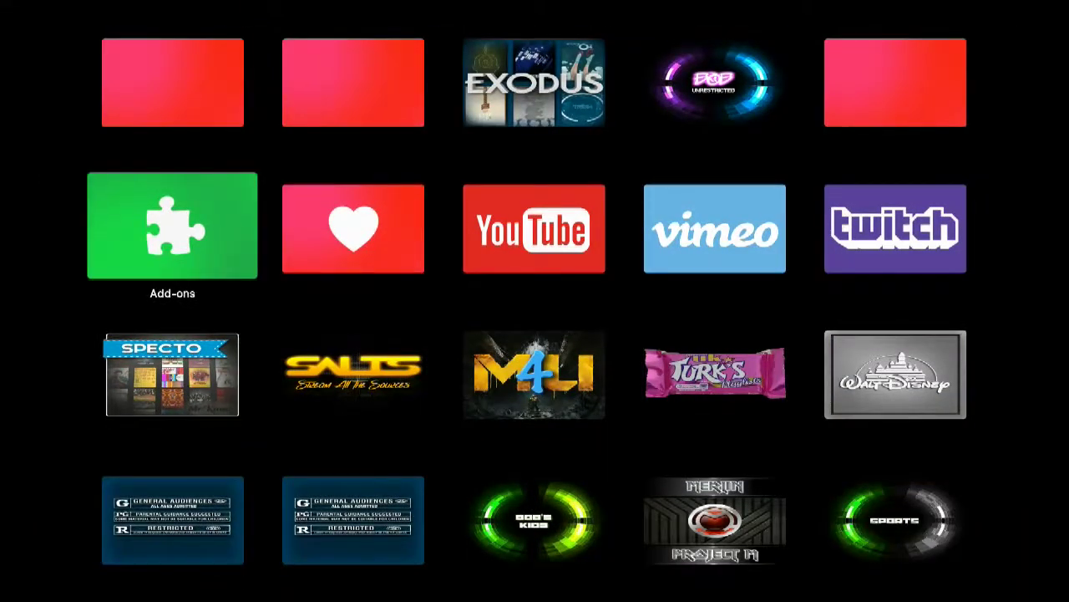
key("Up")
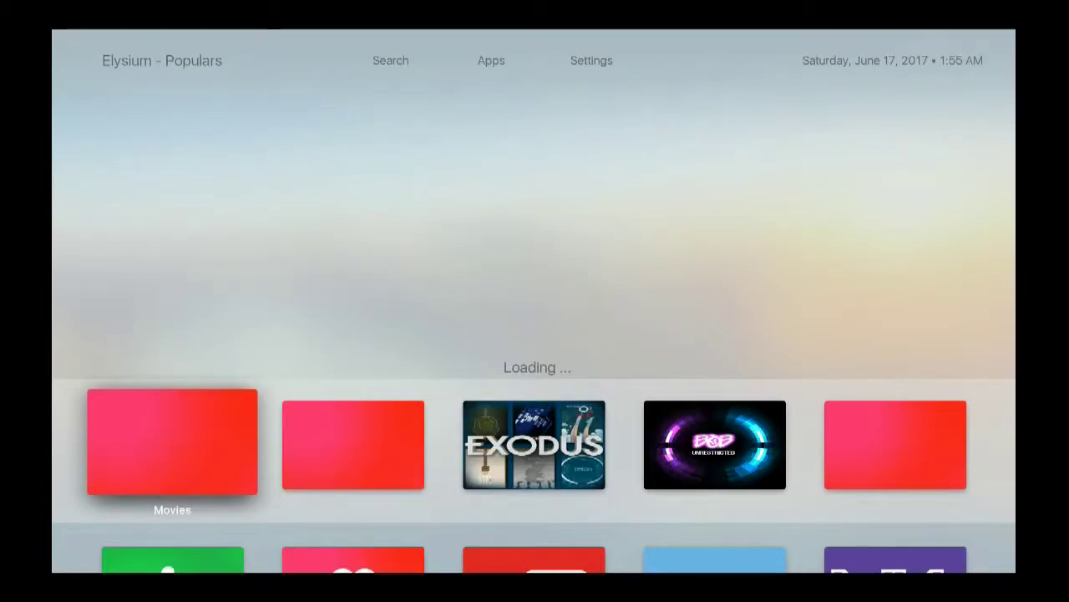
Move from Movies down to the green Add-ons tile and open it.
key("Down")
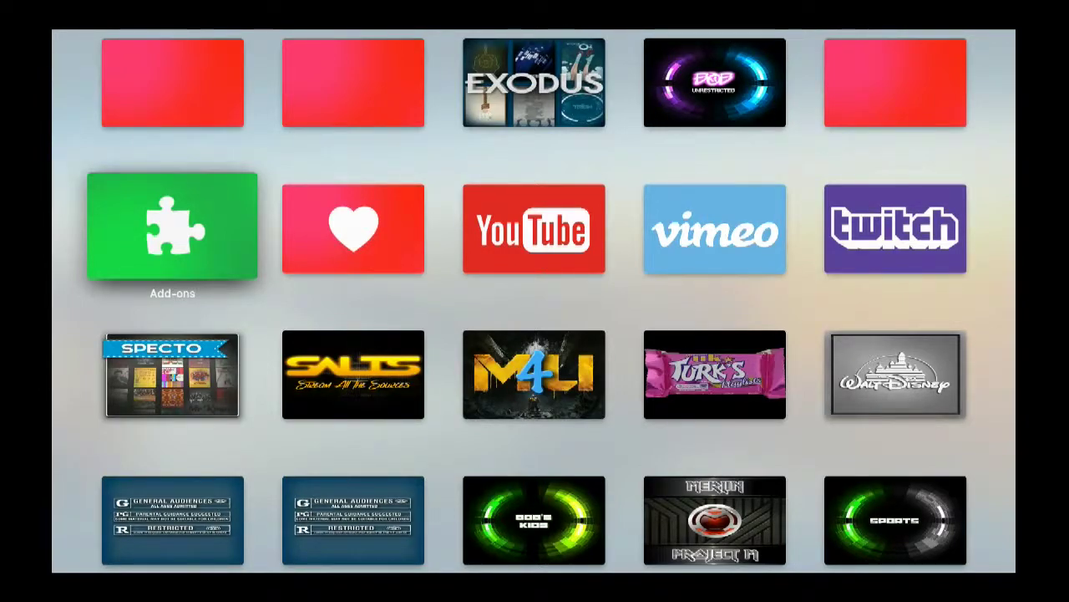
key("Return")
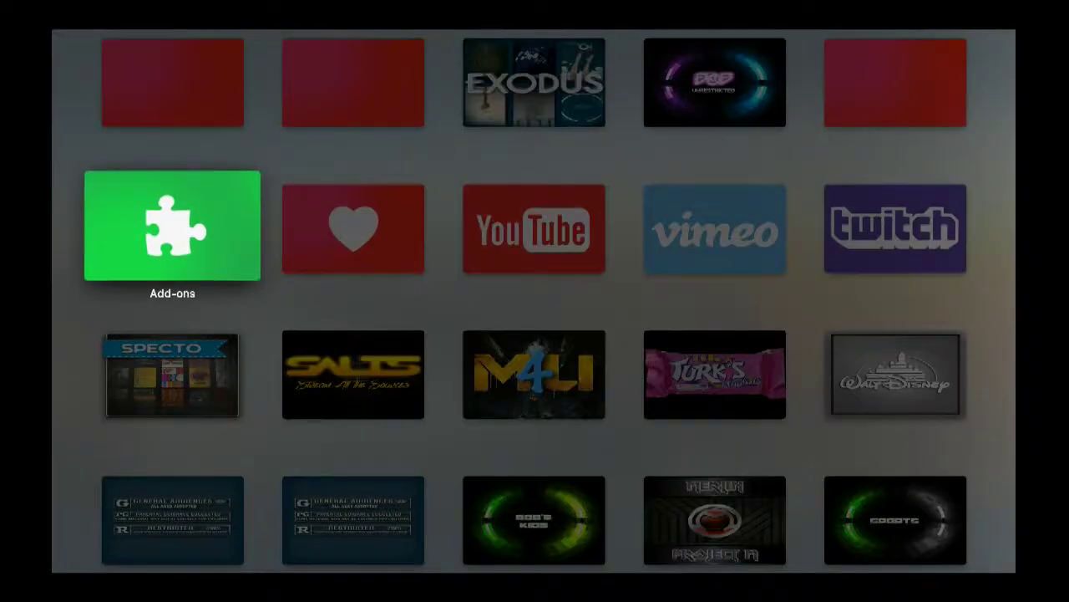